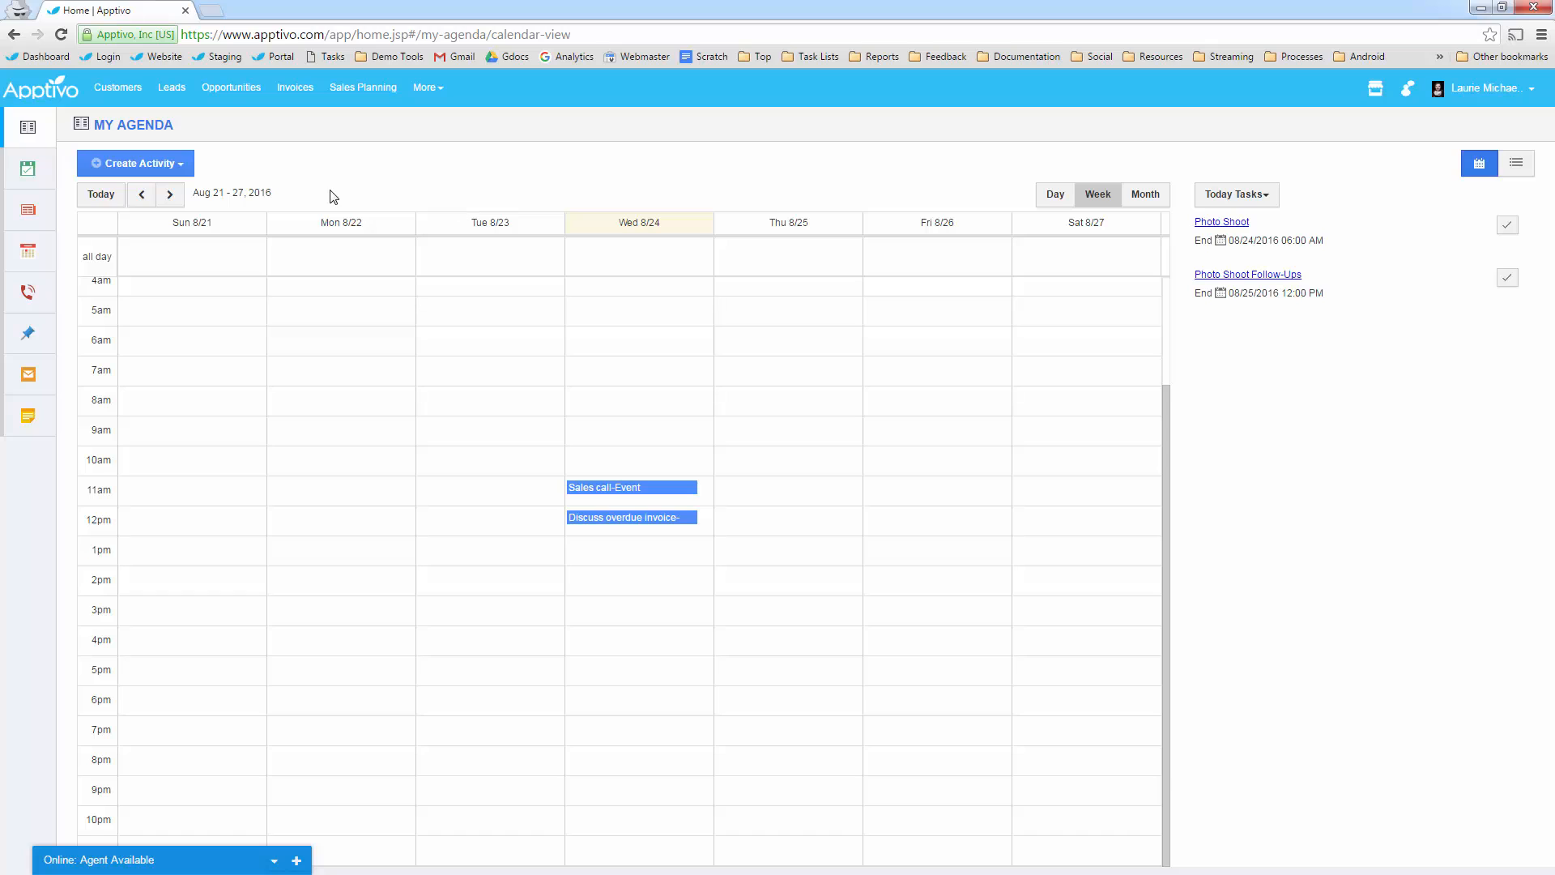
Open the Opportunities reports and look over the list of available reports.
{"action": "left_click", "coordinate": [240, 89]}
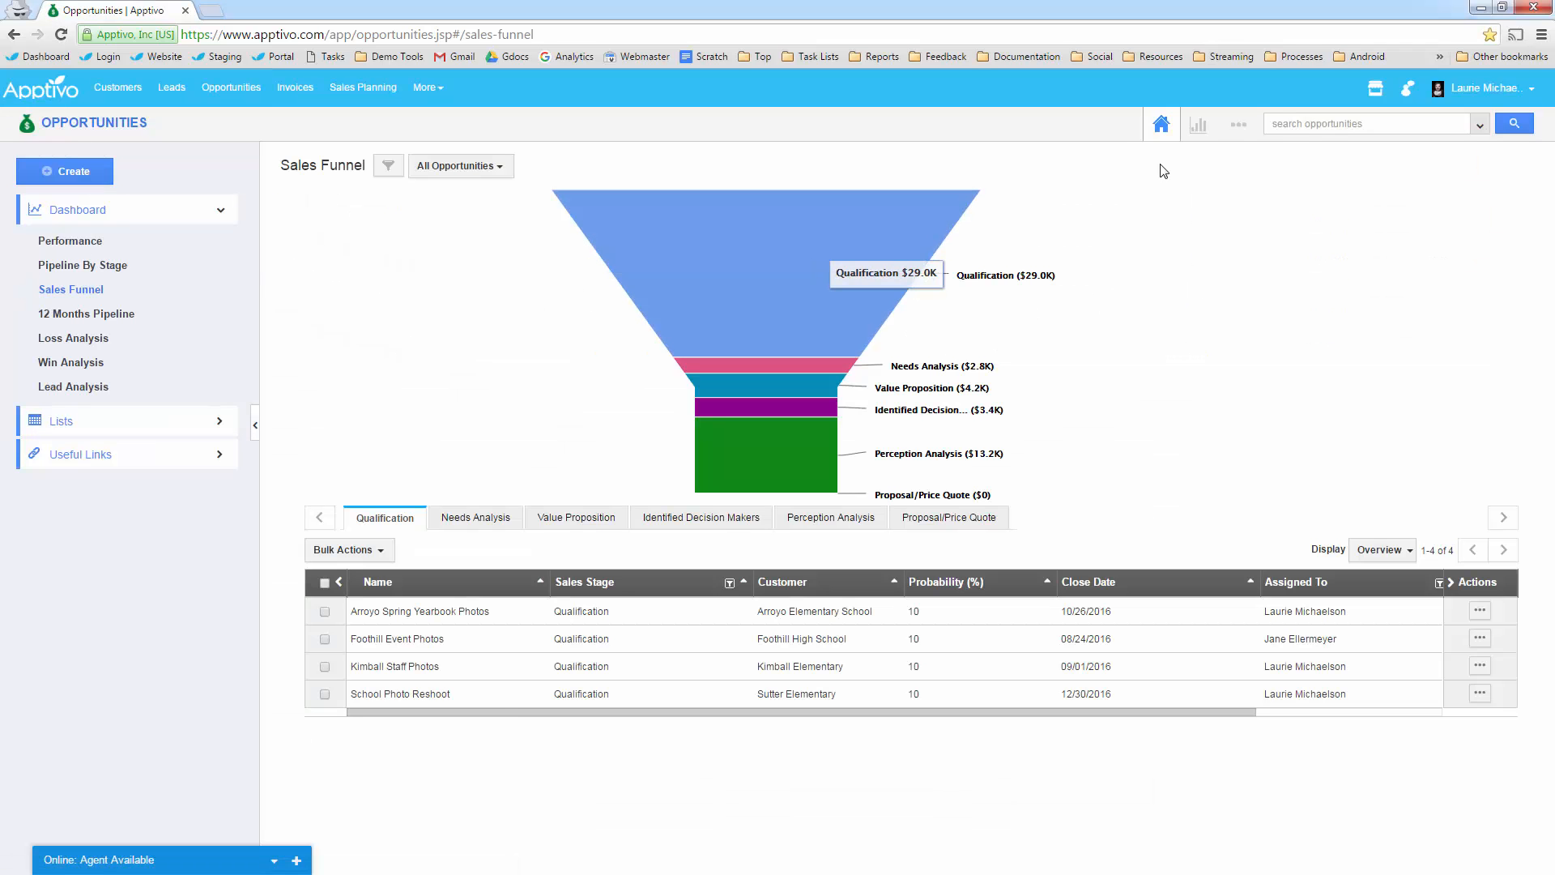
{"action": "left_click", "coordinate": [1199, 128]}
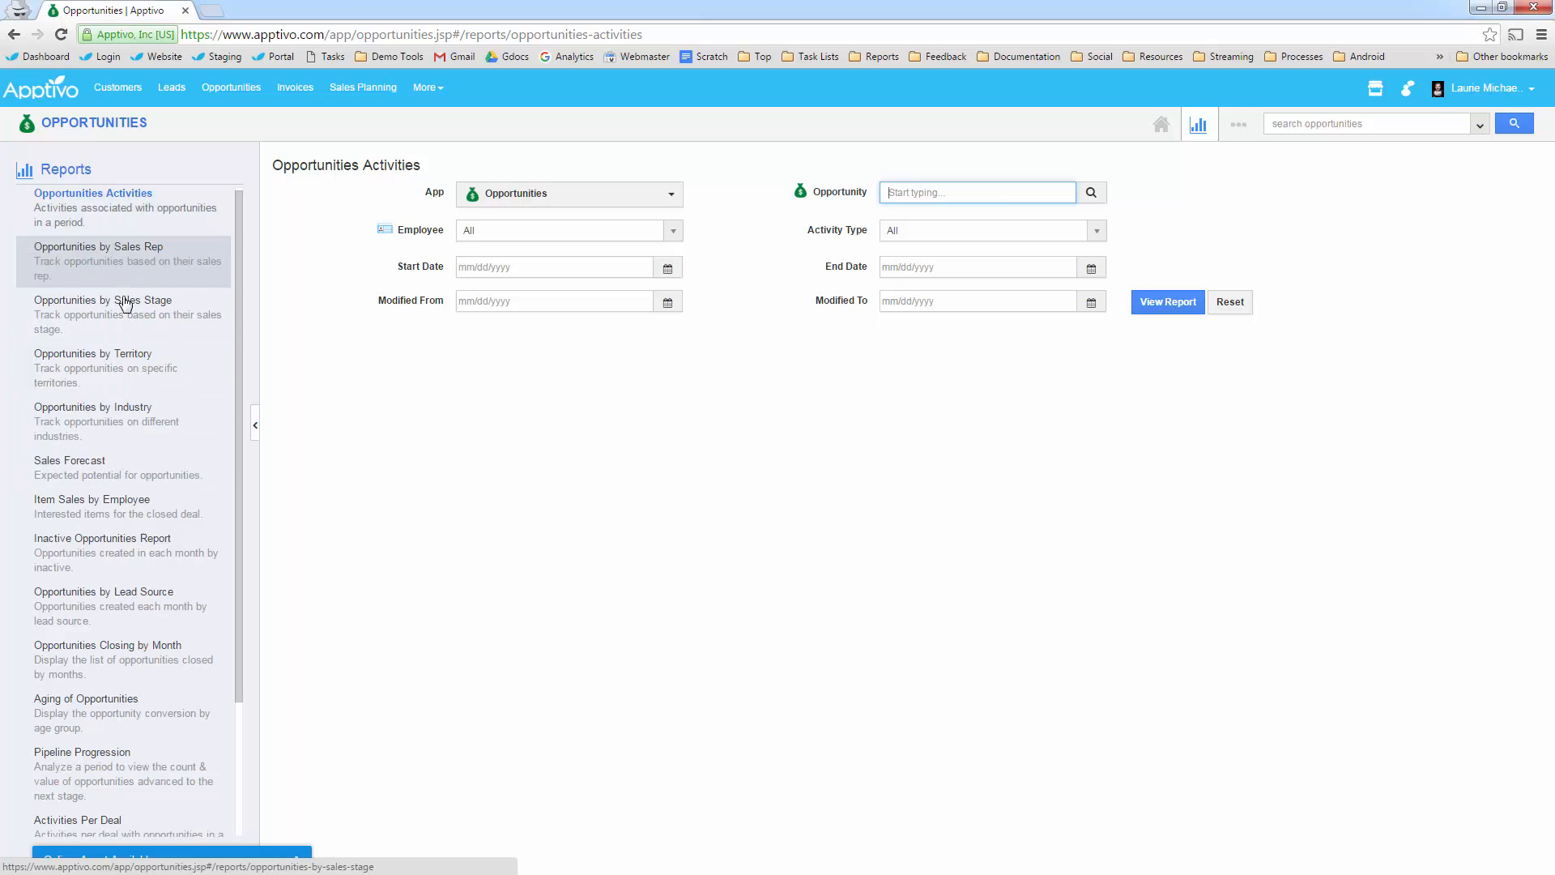
{"action": "scroll", "coordinate": [117, 381], "scroll_direction": "down", "scroll_amount": 1}
{"action": "scroll", "coordinate": [110, 405], "scroll_direction": "up", "scroll_amount": 1}
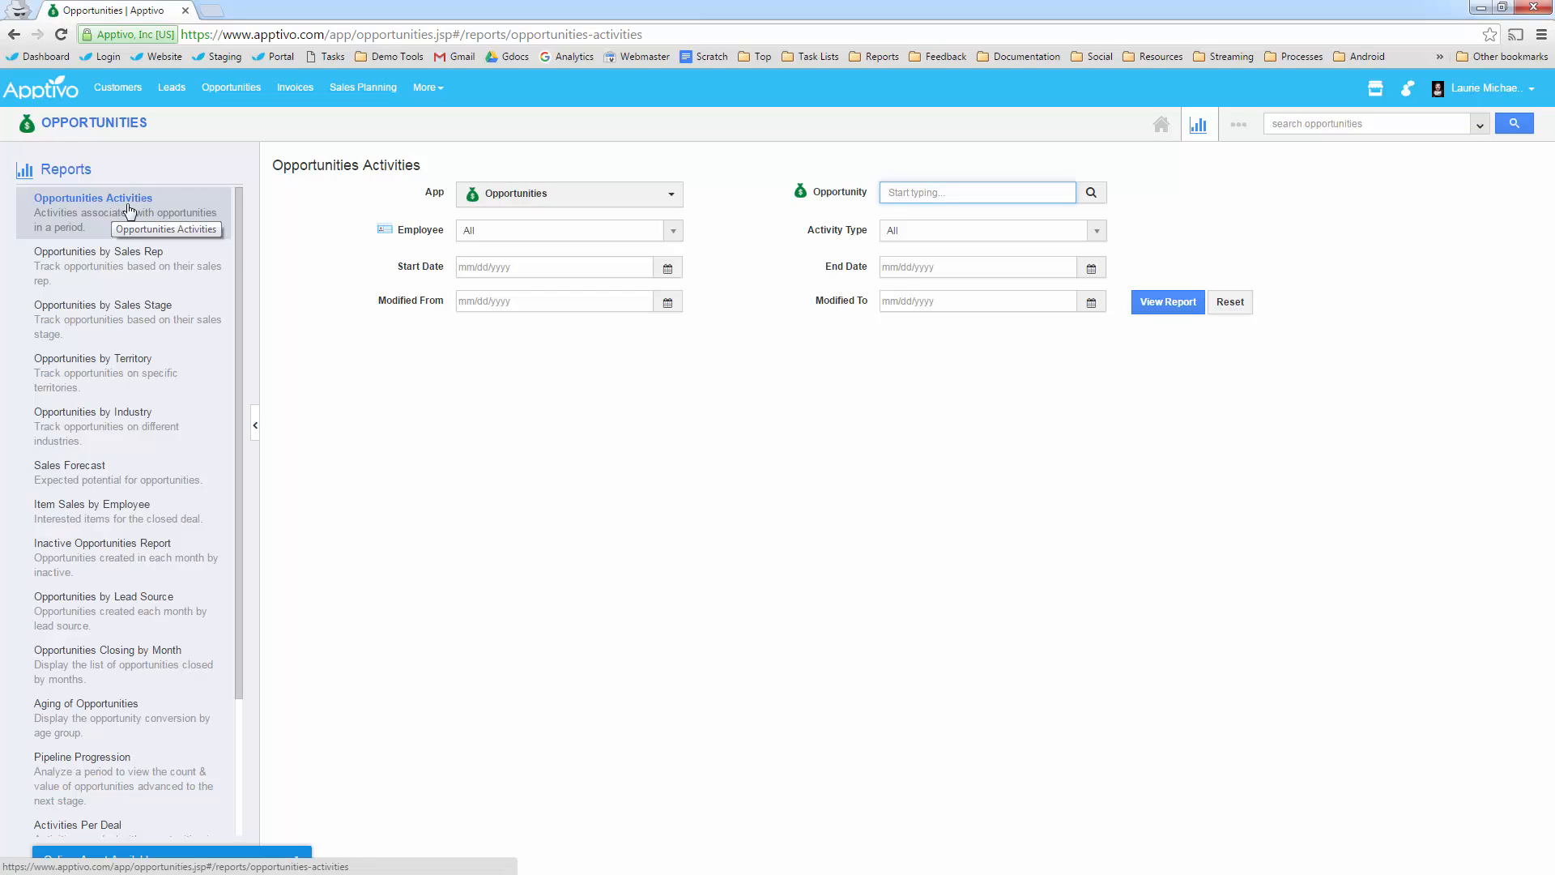
Run the Opportunities Activities report with App set to All for all employees, and view the available activity types.
{"action": "left_click", "coordinate": [501, 202]}
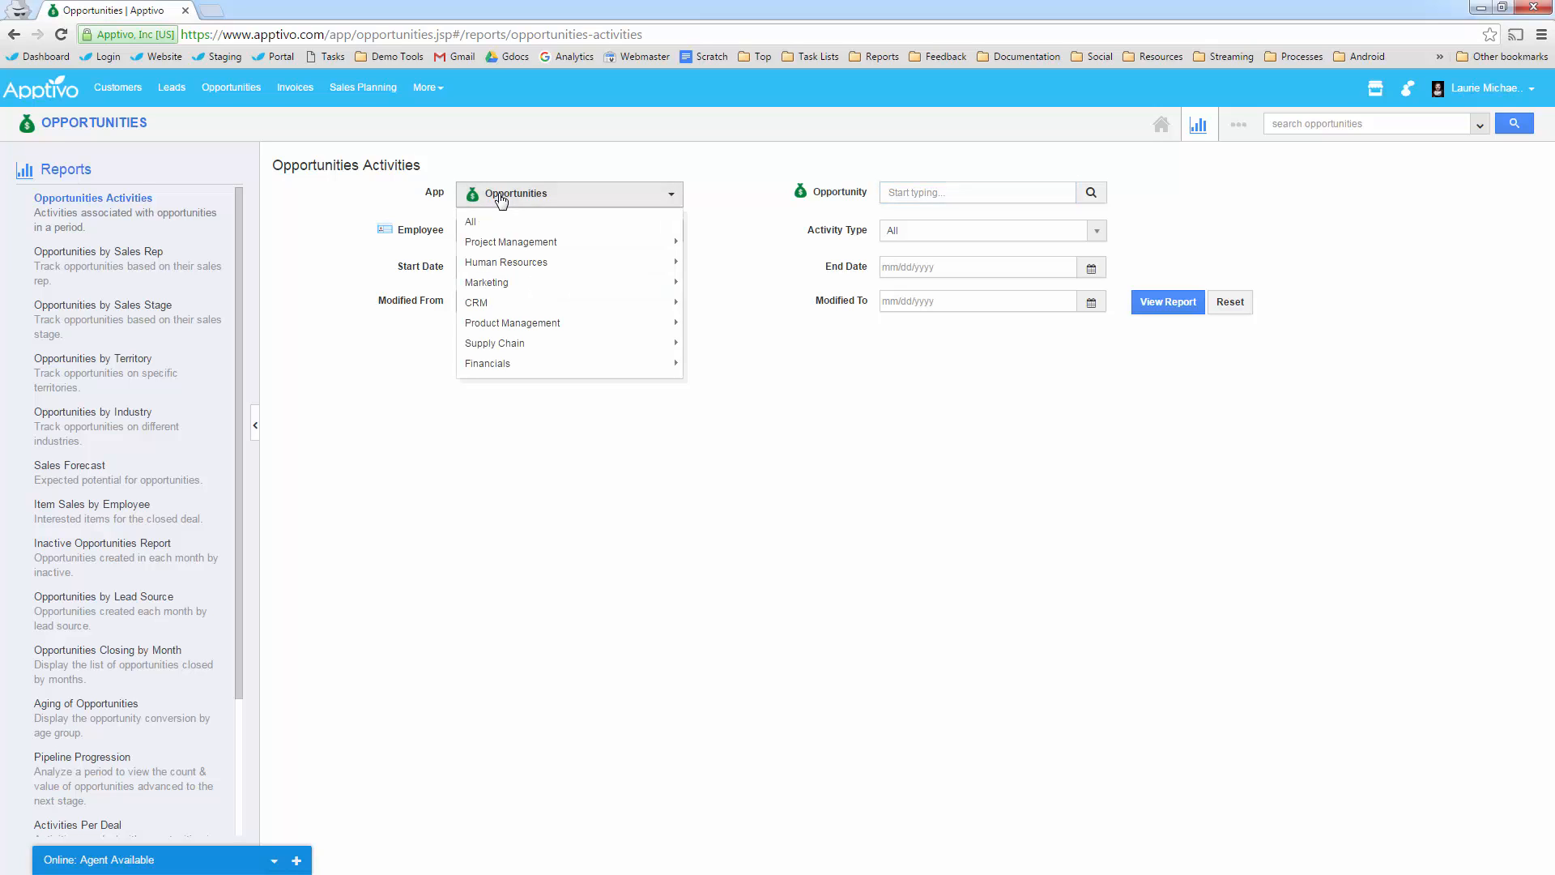
{"action": "left_click", "coordinate": [472, 222]}
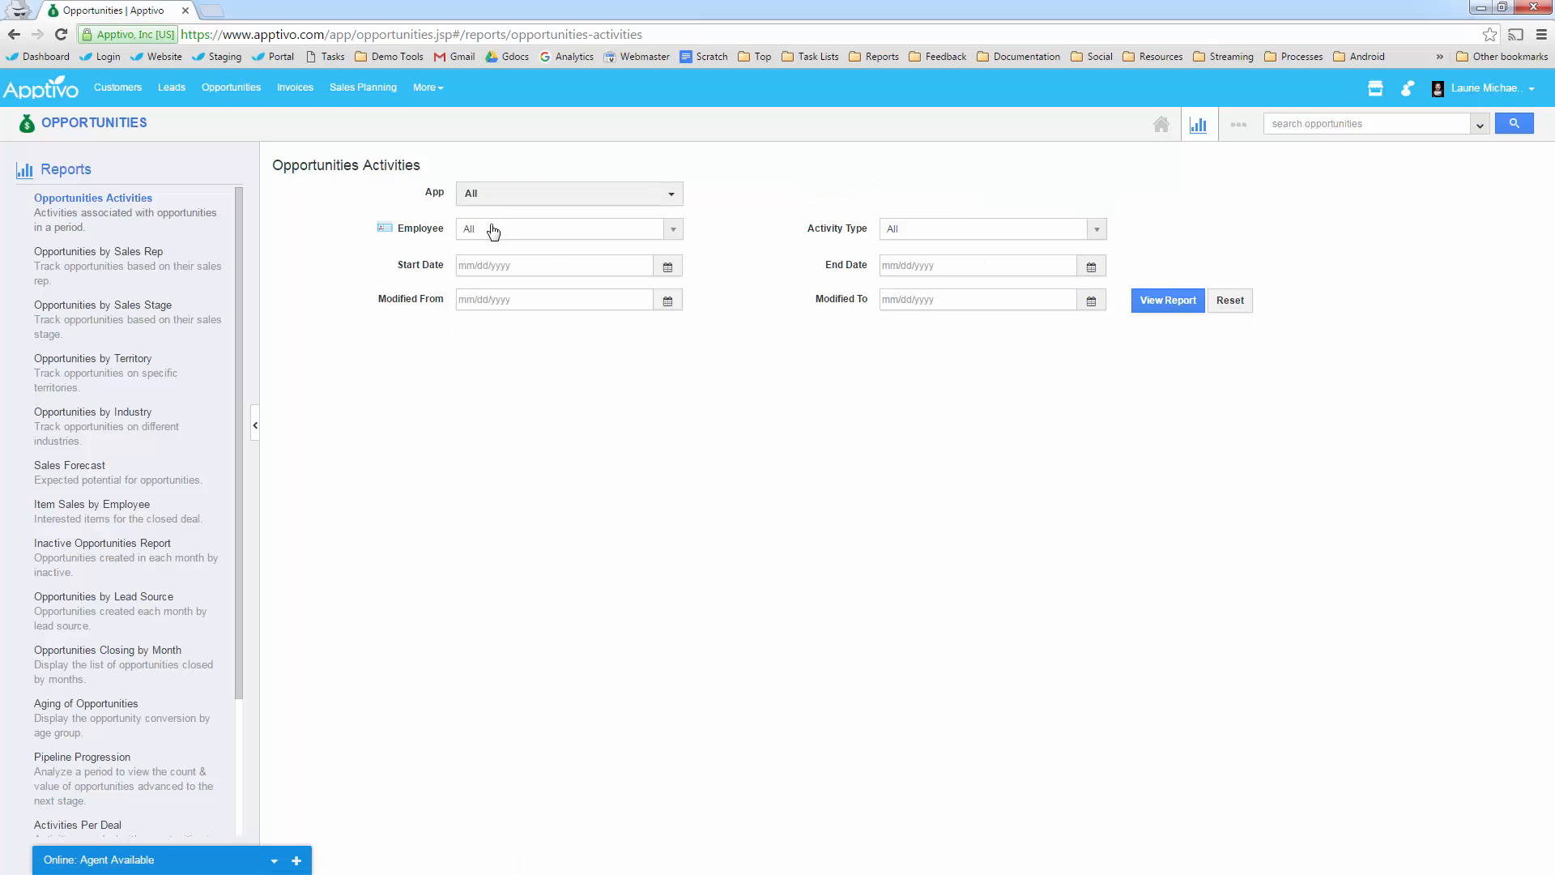
{"action": "left_click", "coordinate": [493, 231]}
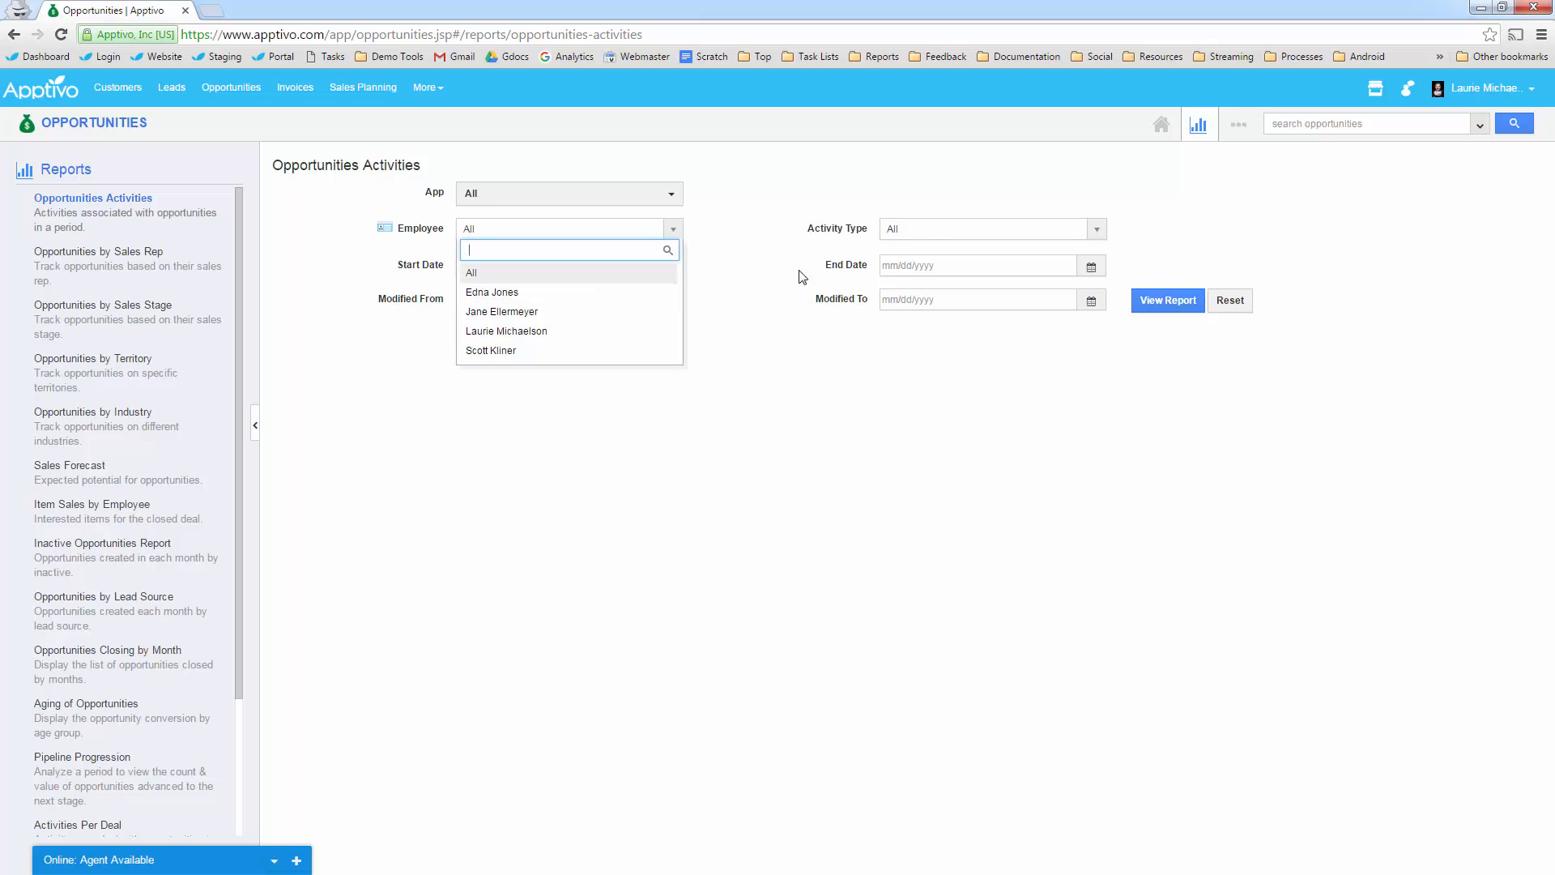
{"action": "left_click", "coordinate": [867, 258]}
{"action": "left_click", "coordinate": [1154, 306]}
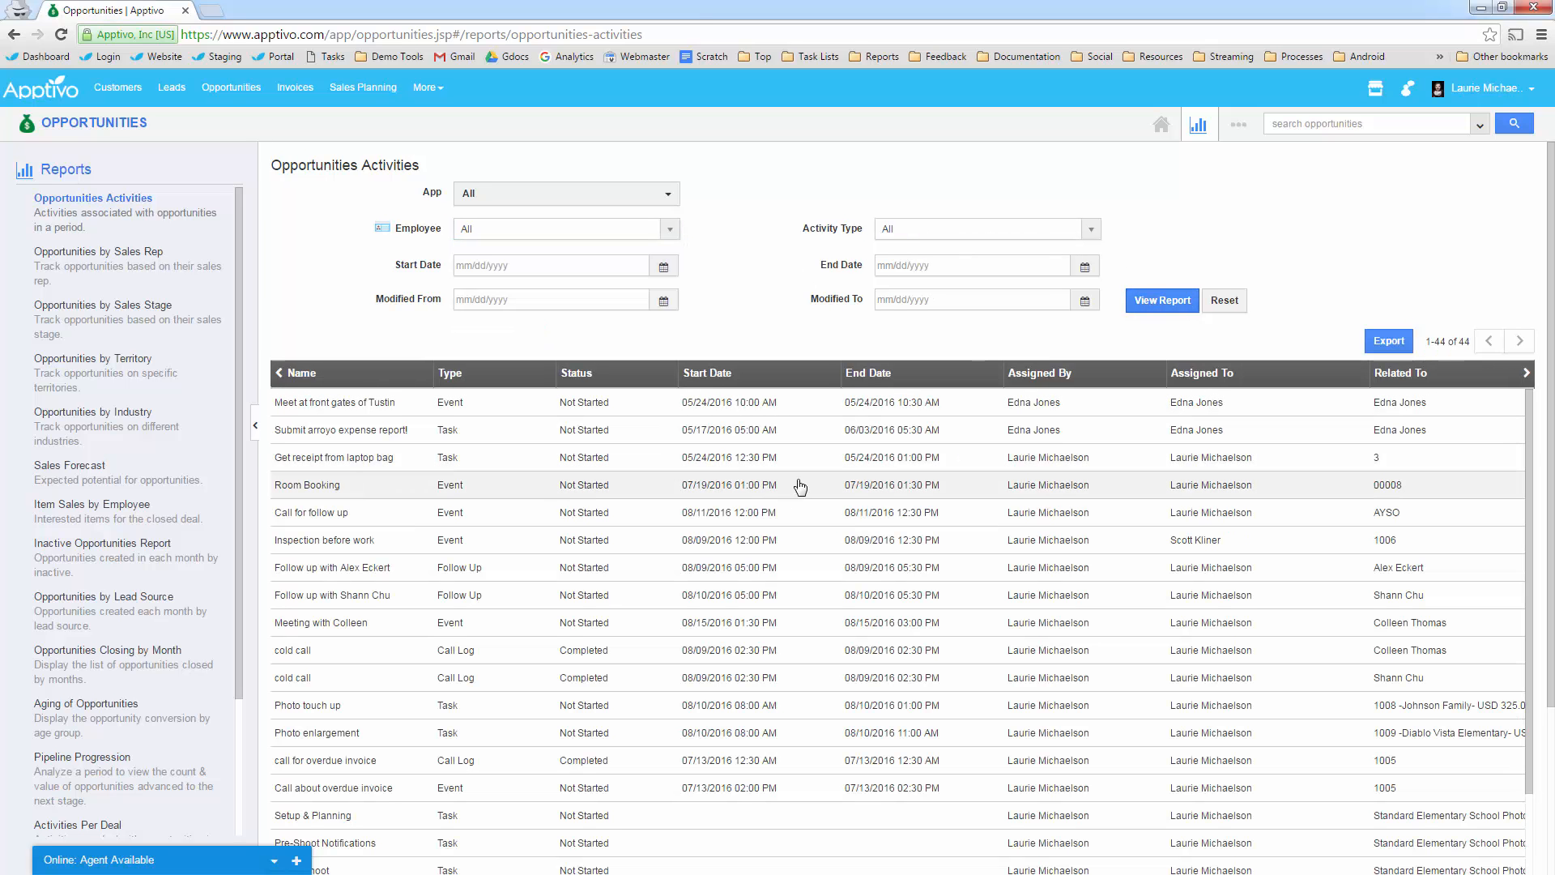
{"action": "left_click", "coordinate": [896, 230]}
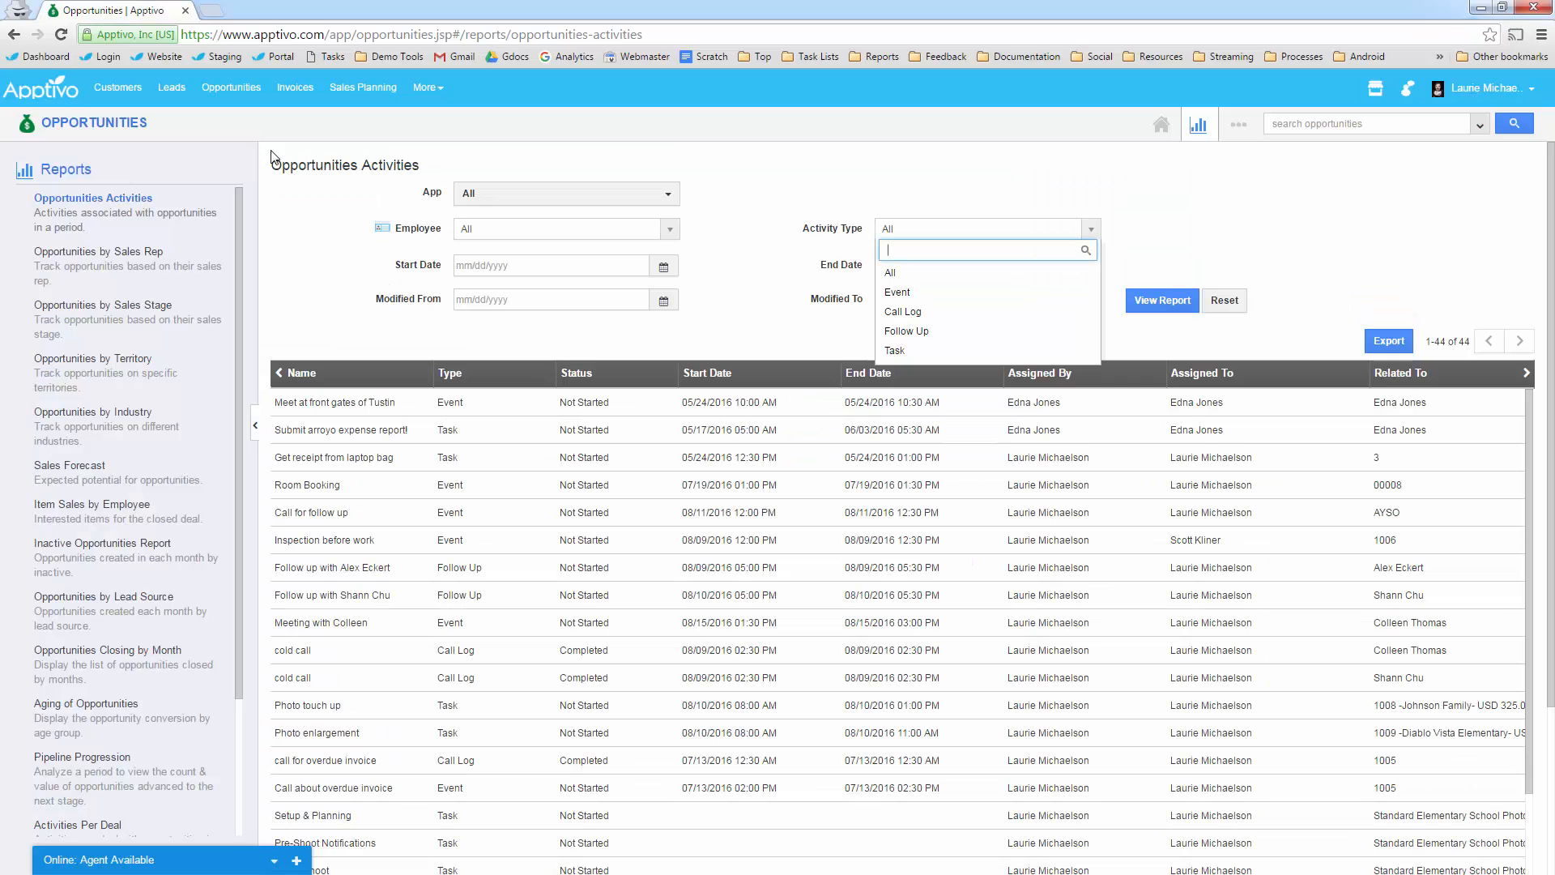
Run an advanced search of the home page's tasks showing My Tasks, and open the call log.
{"action": "left_click", "coordinate": [155, 175]}
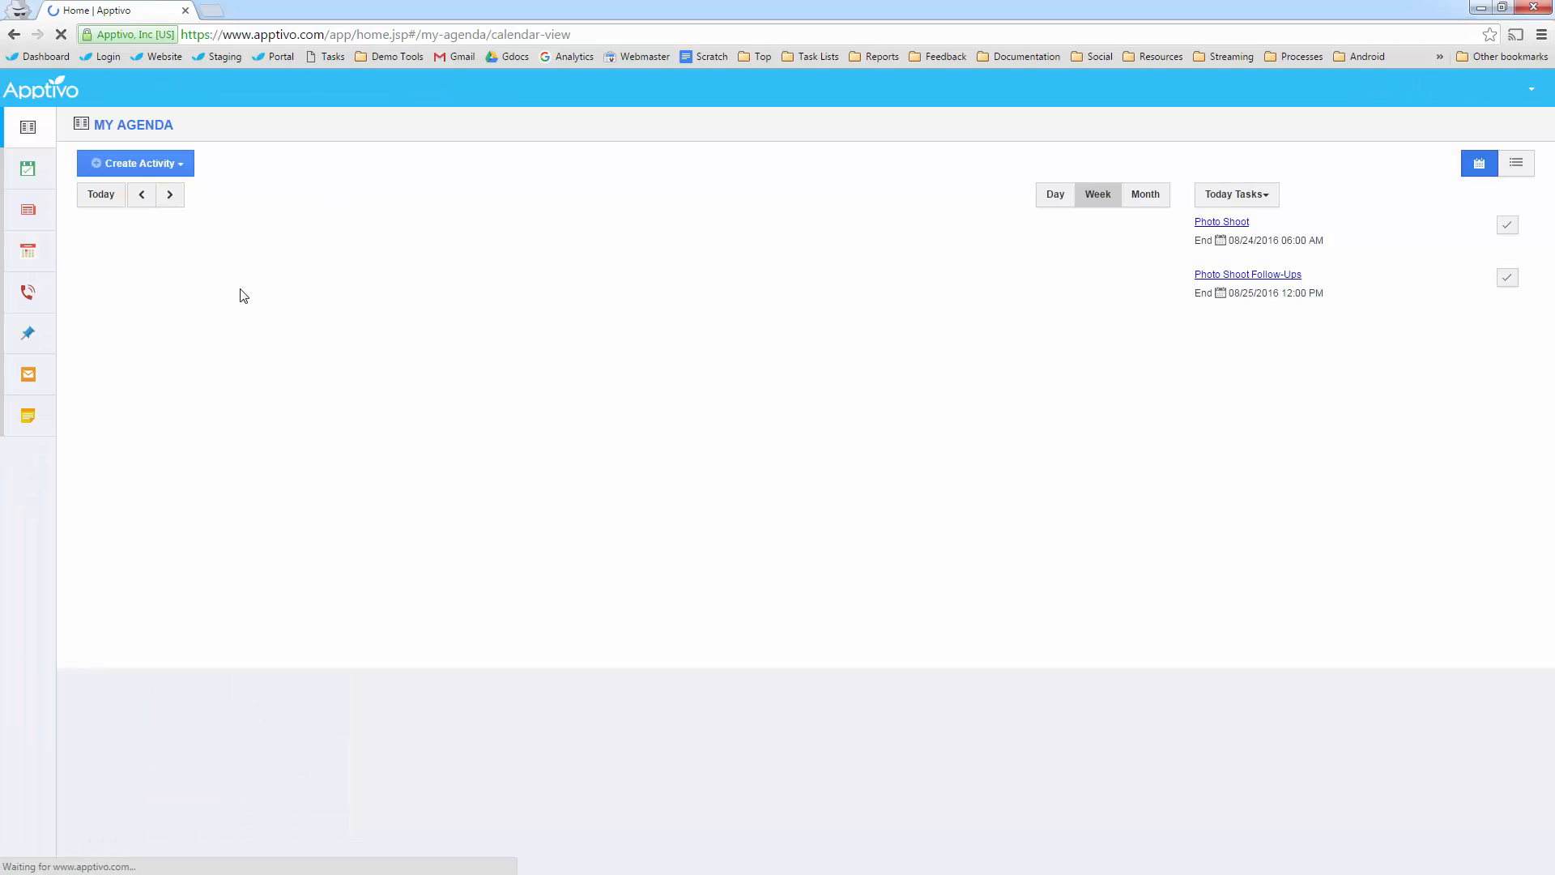
{"action": "left_click", "coordinate": [29, 187]}
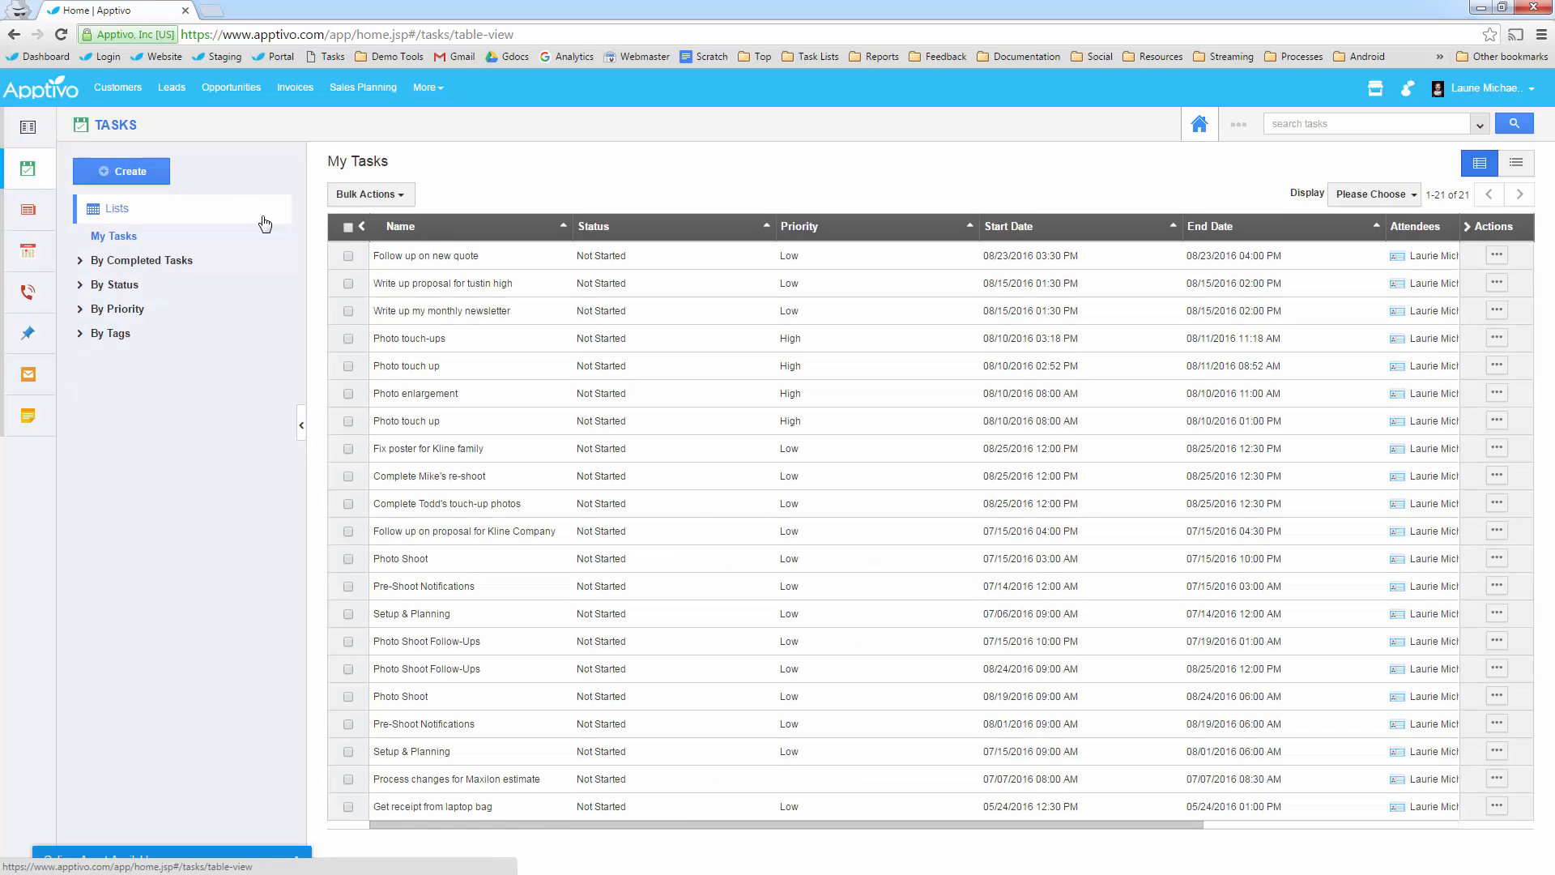
{"action": "left_click", "coordinate": [1478, 130]}
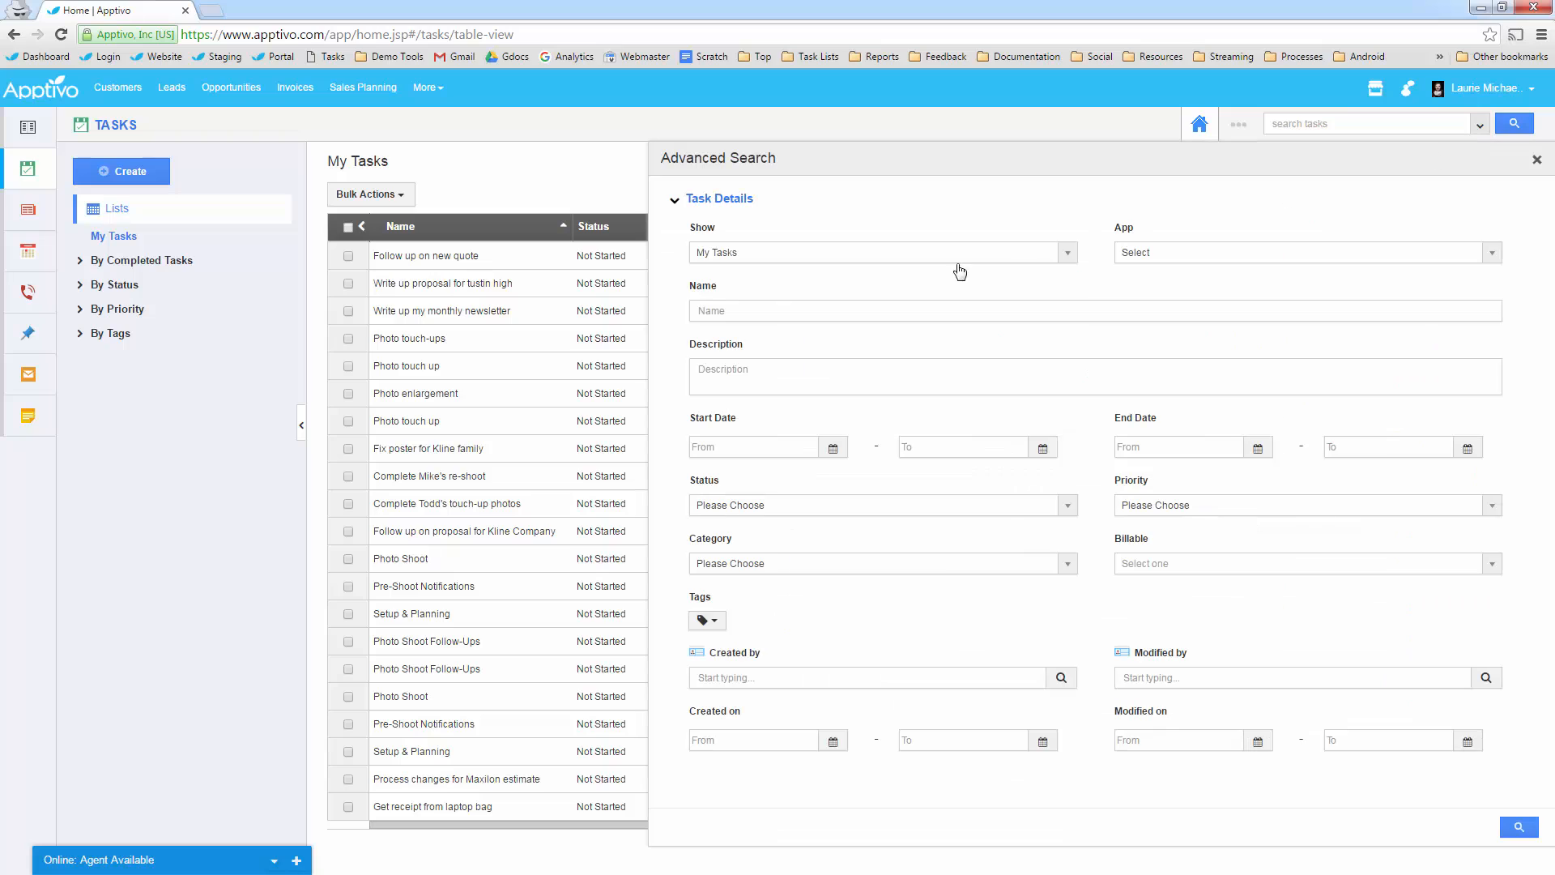
{"action": "left_click", "coordinate": [830, 257]}
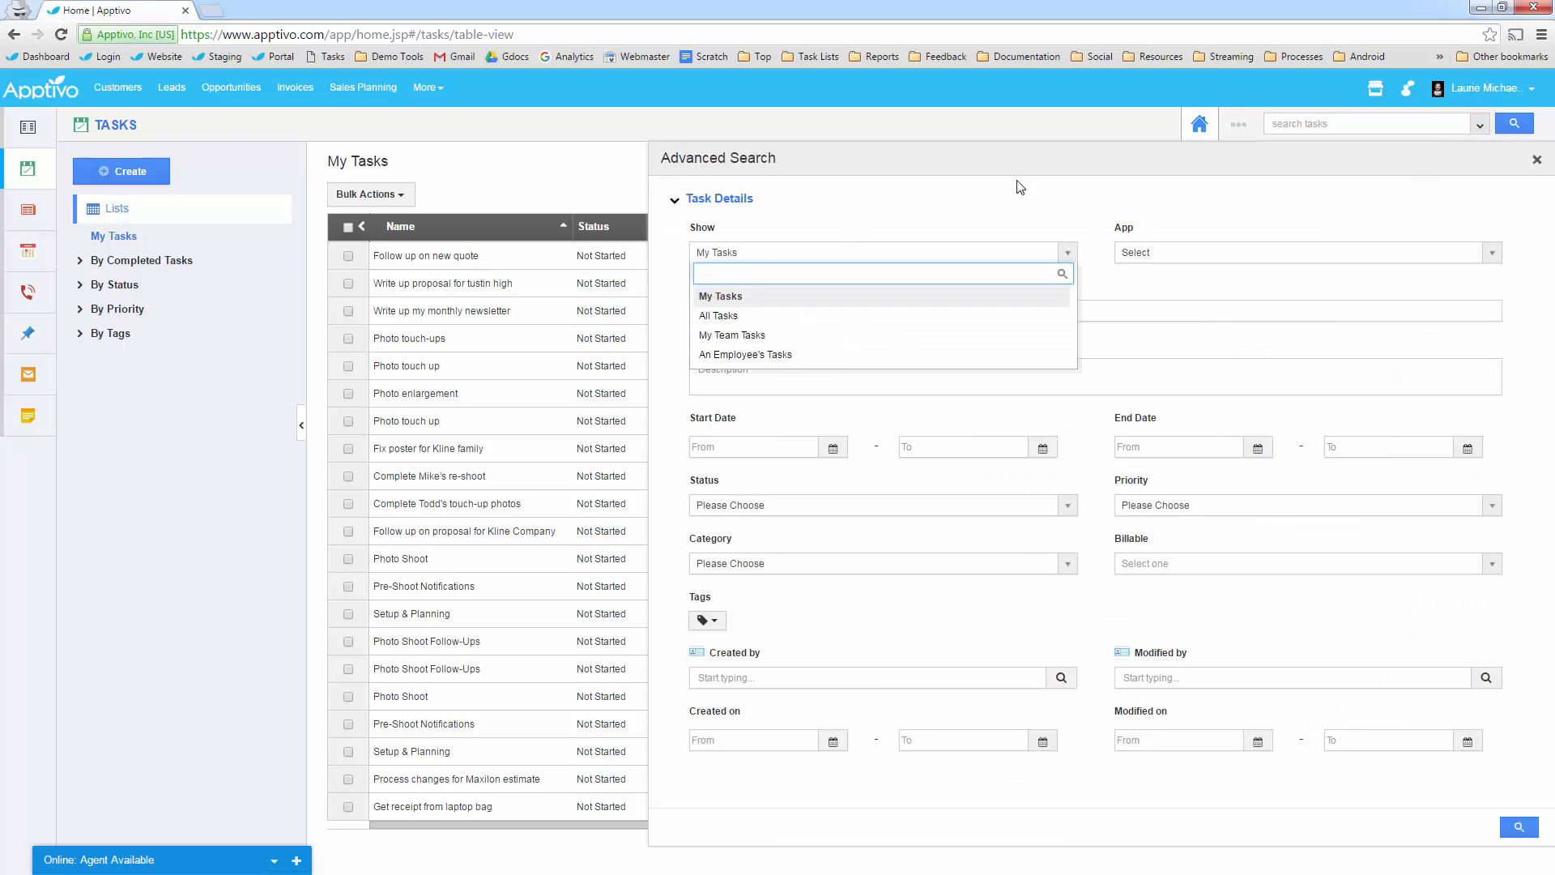
{"action": "left_click", "coordinate": [1068, 252]}
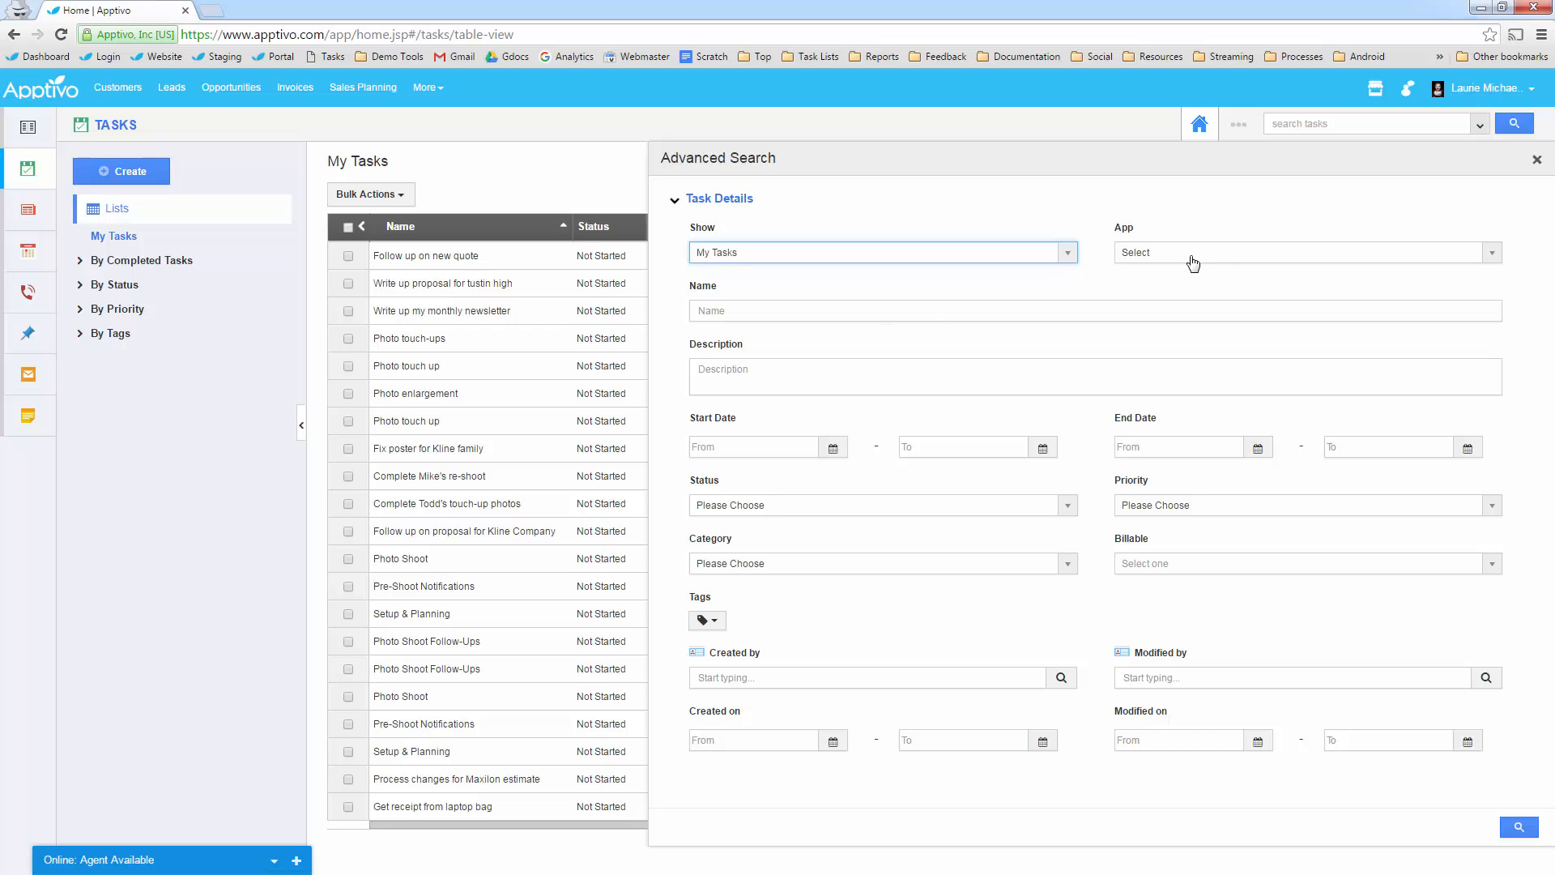
{"action": "left_click", "coordinate": [791, 567]}
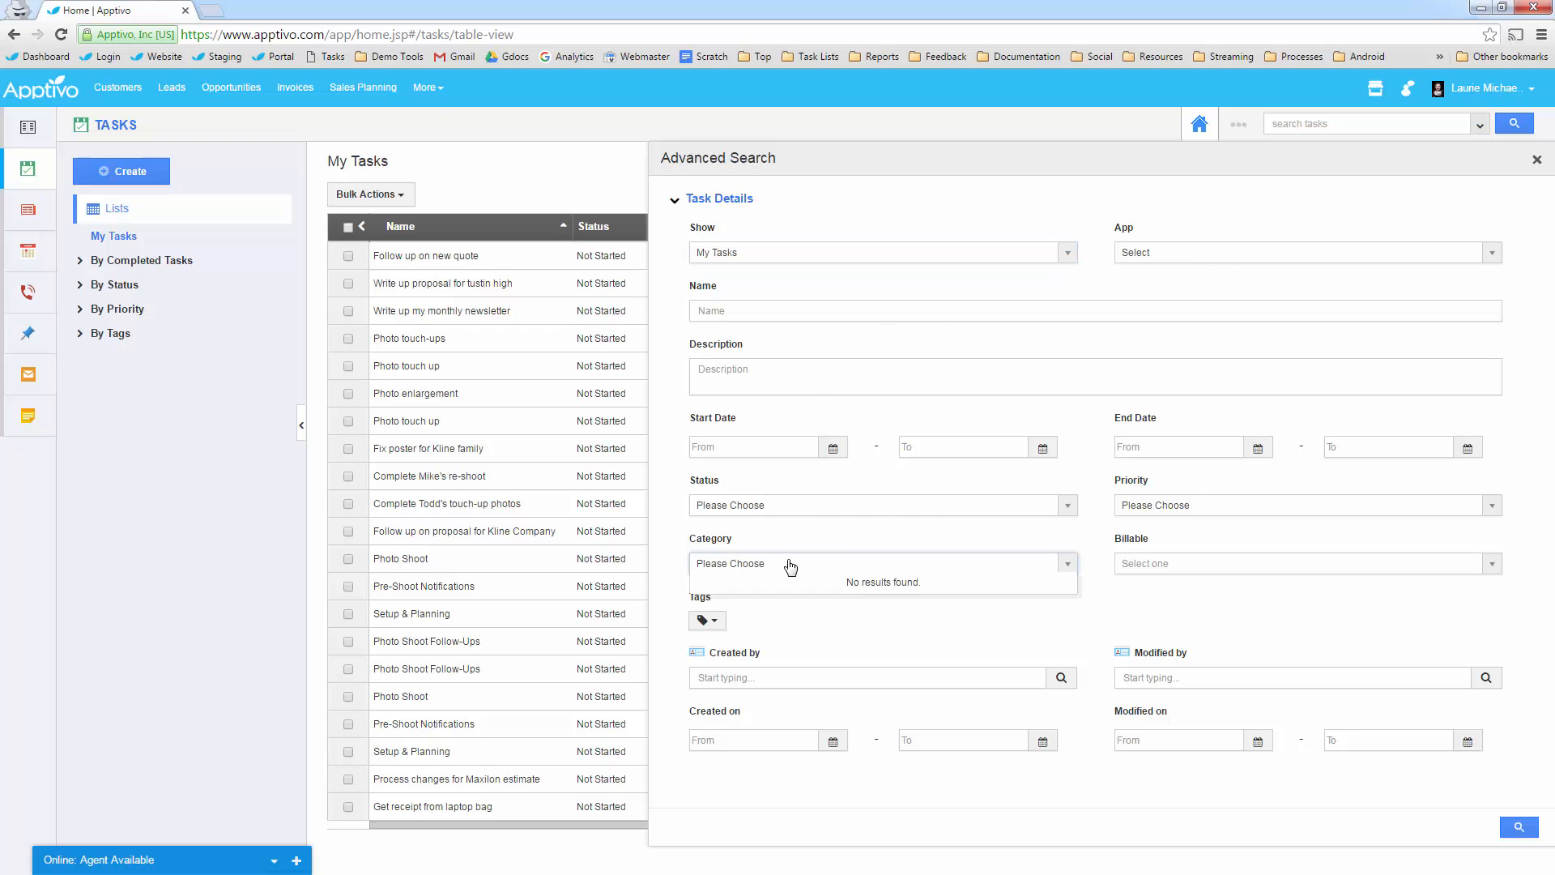
{"action": "left_click", "coordinate": [843, 504]}
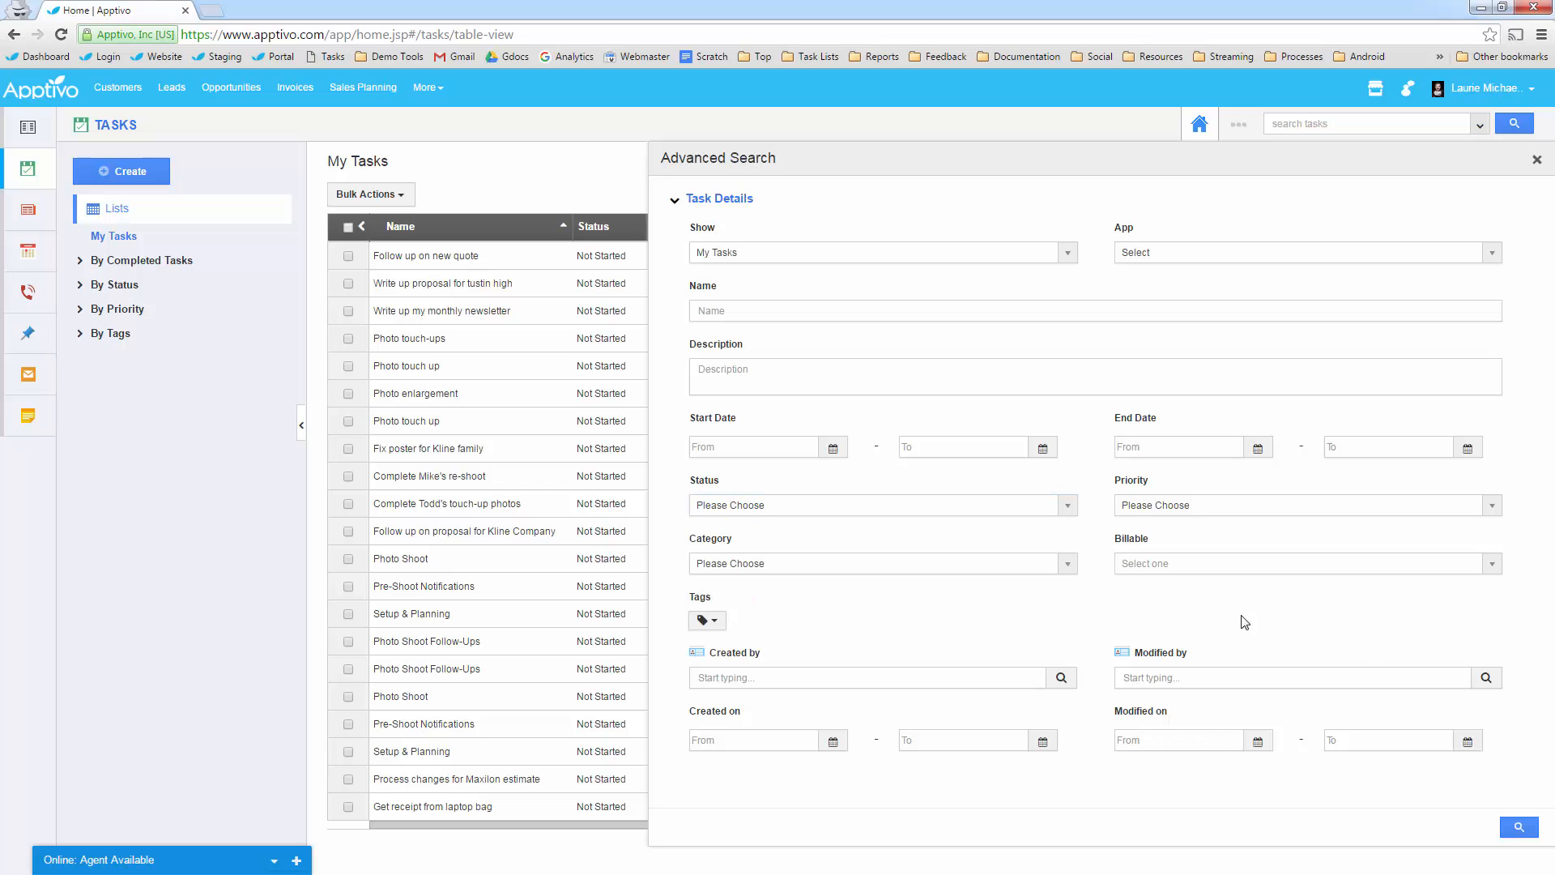
{"action": "left_click", "coordinate": [1519, 827]}
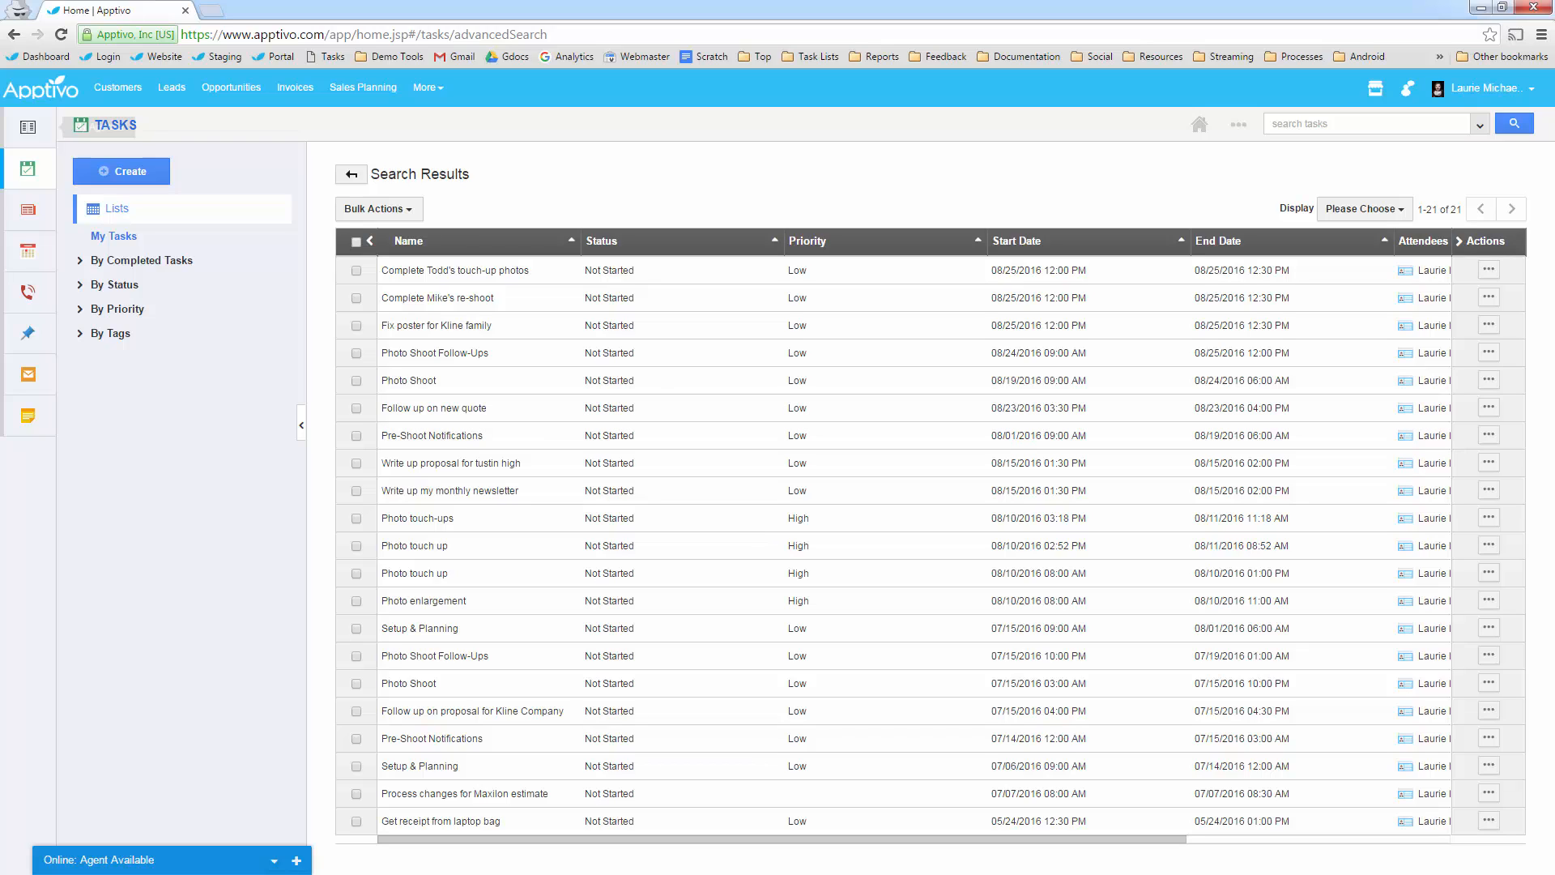
{"action": "left_click", "coordinate": [39, 278]}
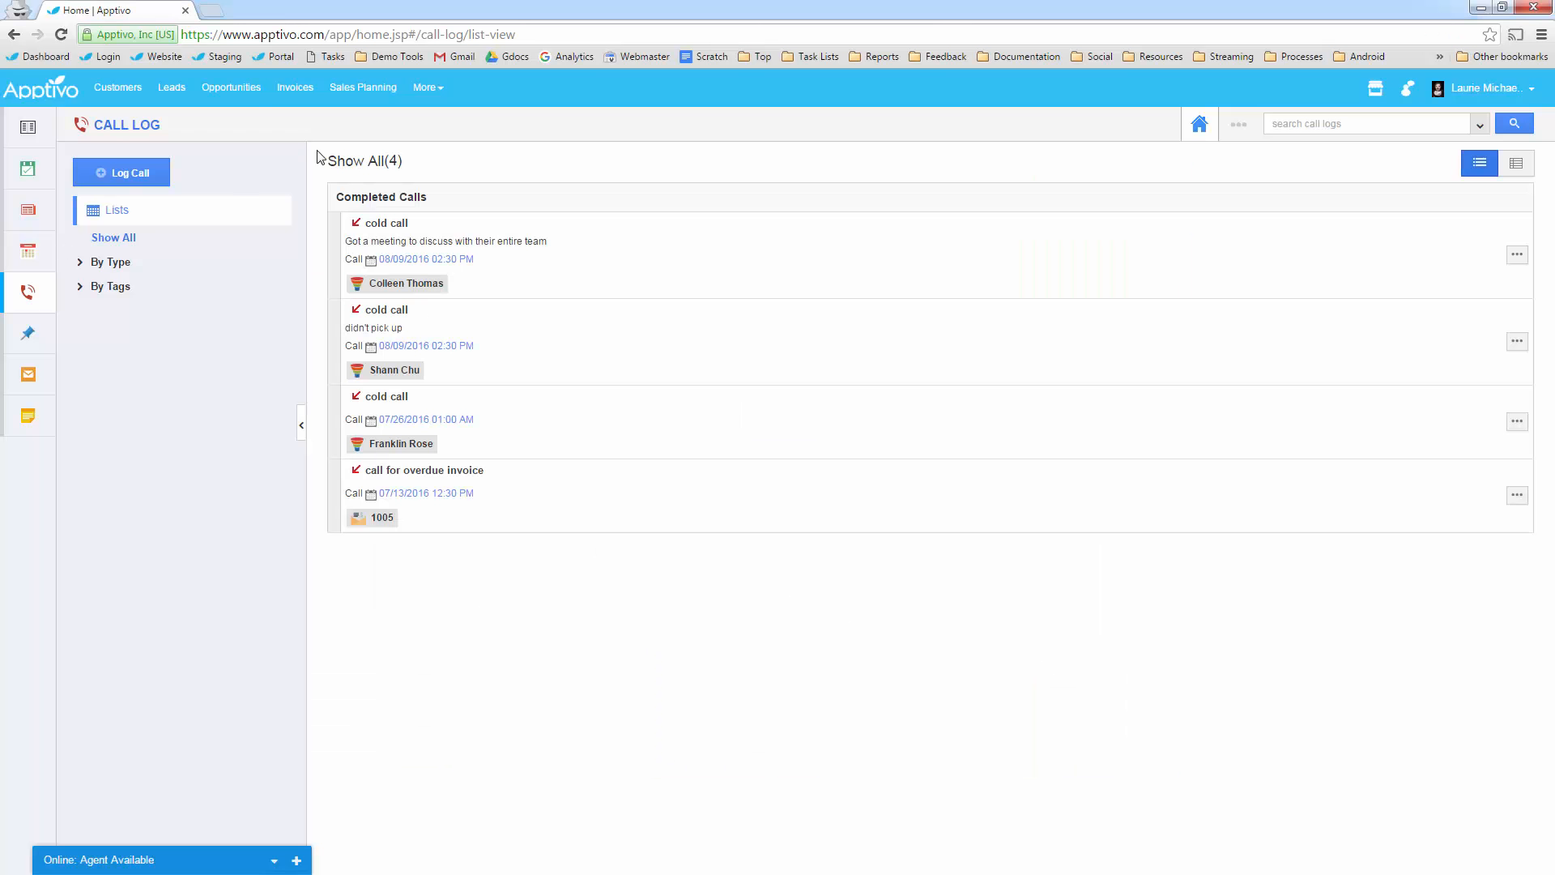
View the Opportunities by Industry, Opportunities by Territory and Opportunities by Sales Stage reports.
{"action": "left_click", "coordinate": [243, 89]}
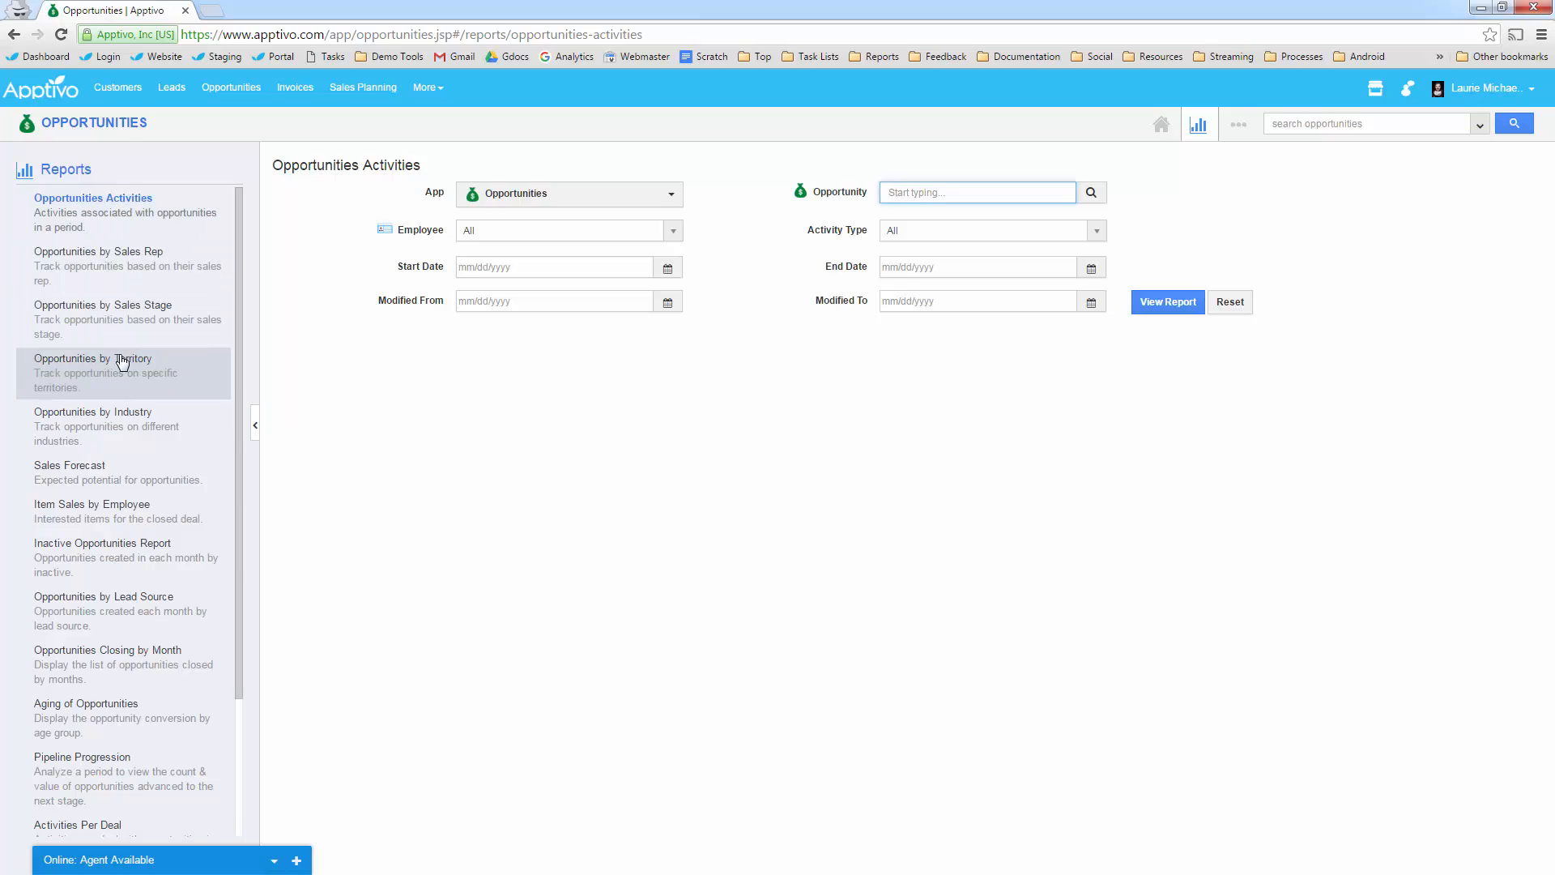
{"action": "scroll", "coordinate": [121, 362], "scroll_direction": "down", "scroll_amount": 1}
{"action": "left_click", "coordinate": [111, 346]}
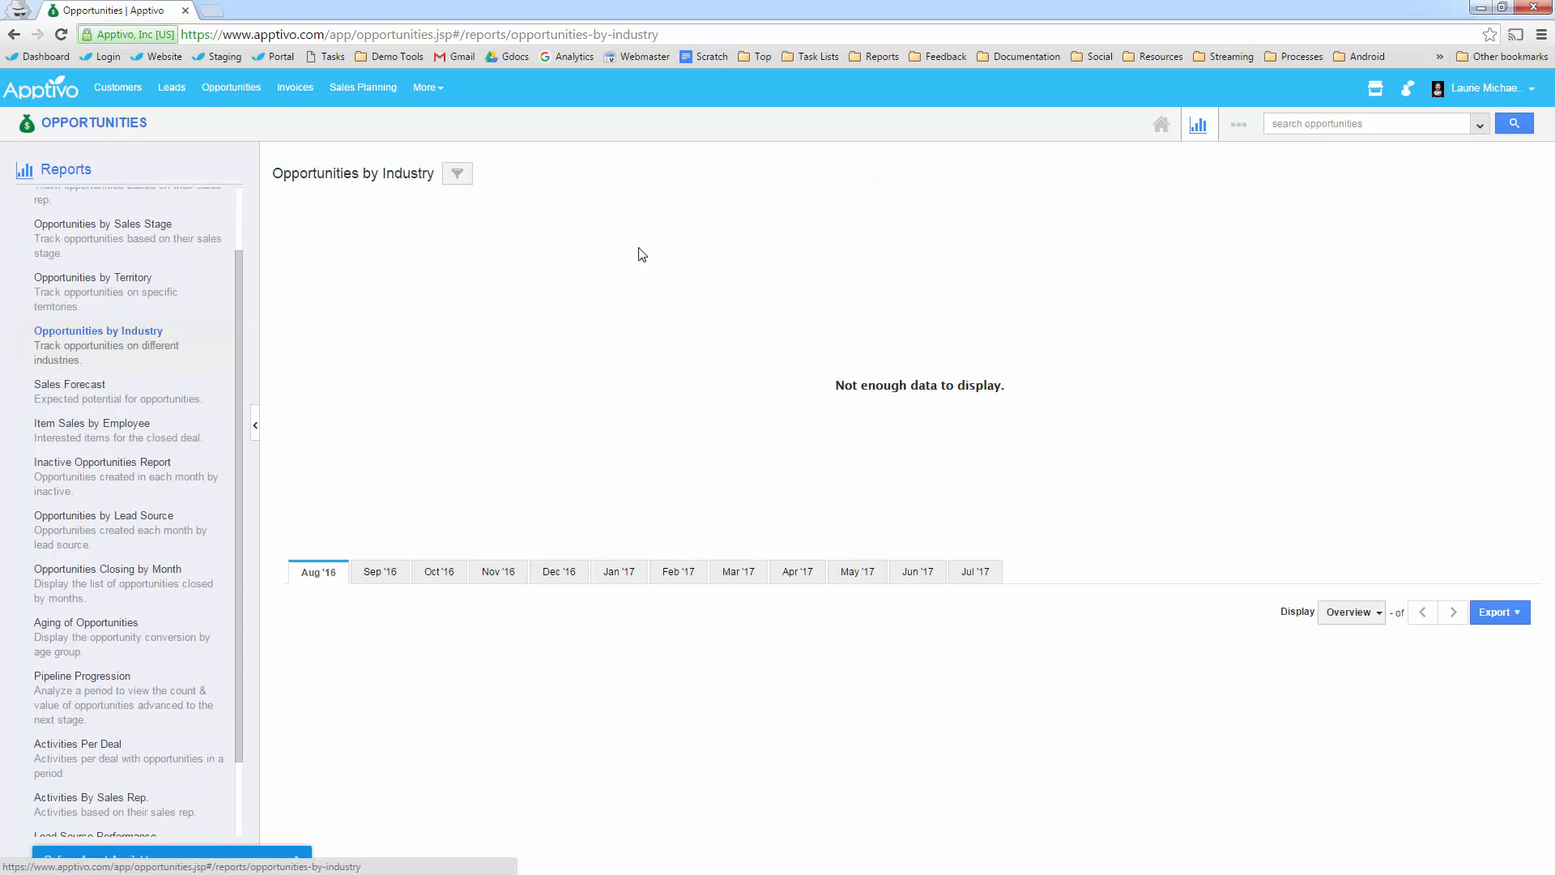
{"action": "left_click", "coordinate": [114, 292]}
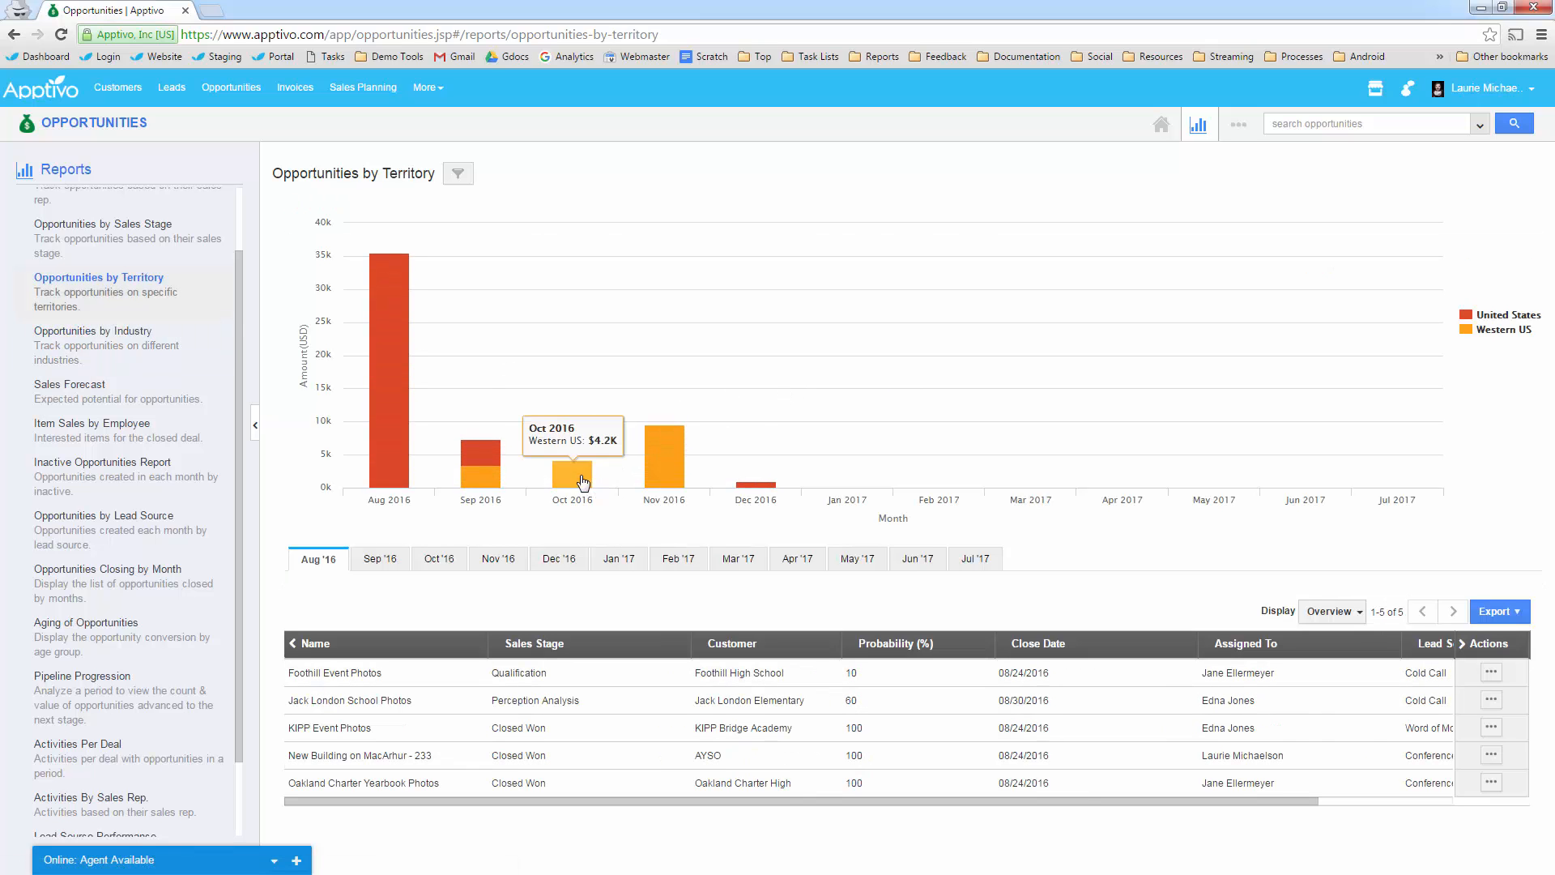
{"action": "left_click", "coordinate": [97, 235]}
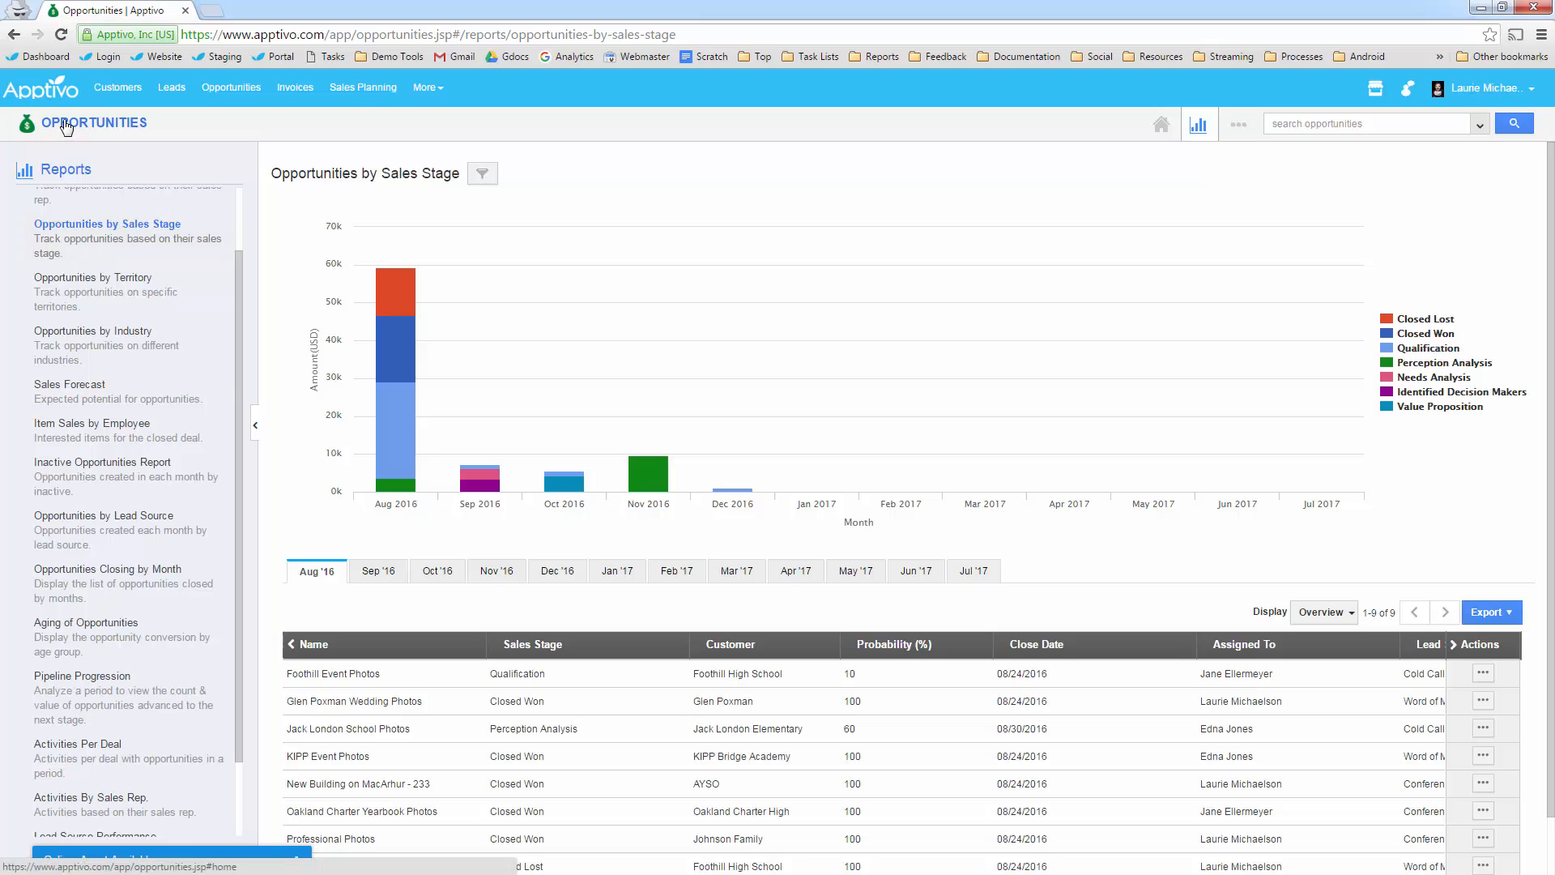
View the Performance, Pipeline By Stage and Loss Analysis dashboards for opportunities.
{"action": "left_click", "coordinate": [66, 128]}
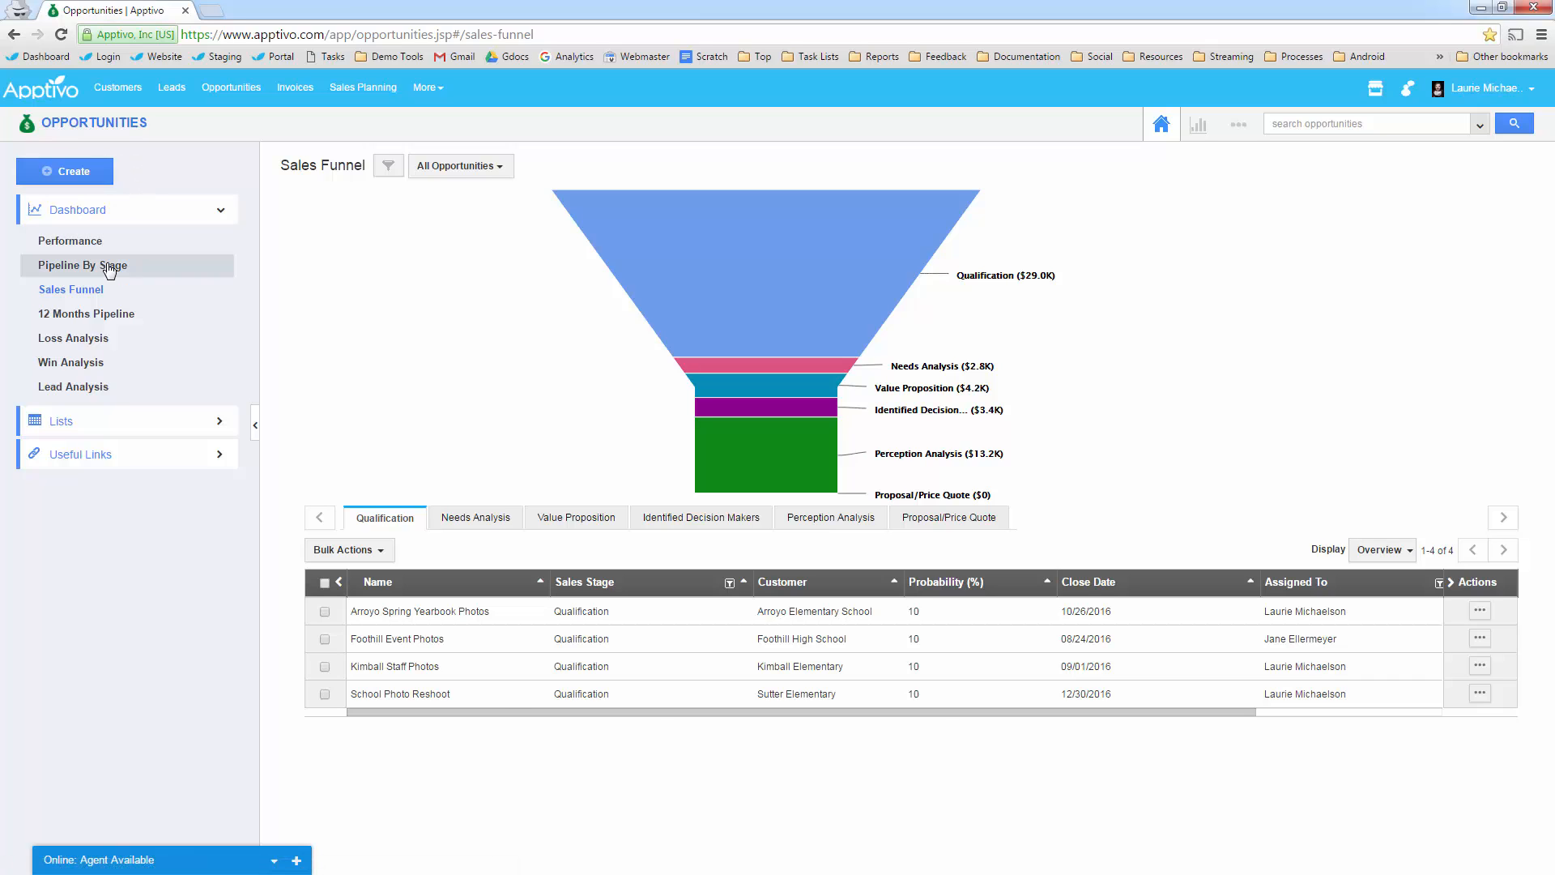
{"action": "mouse_move", "coordinate": [862, 310]}
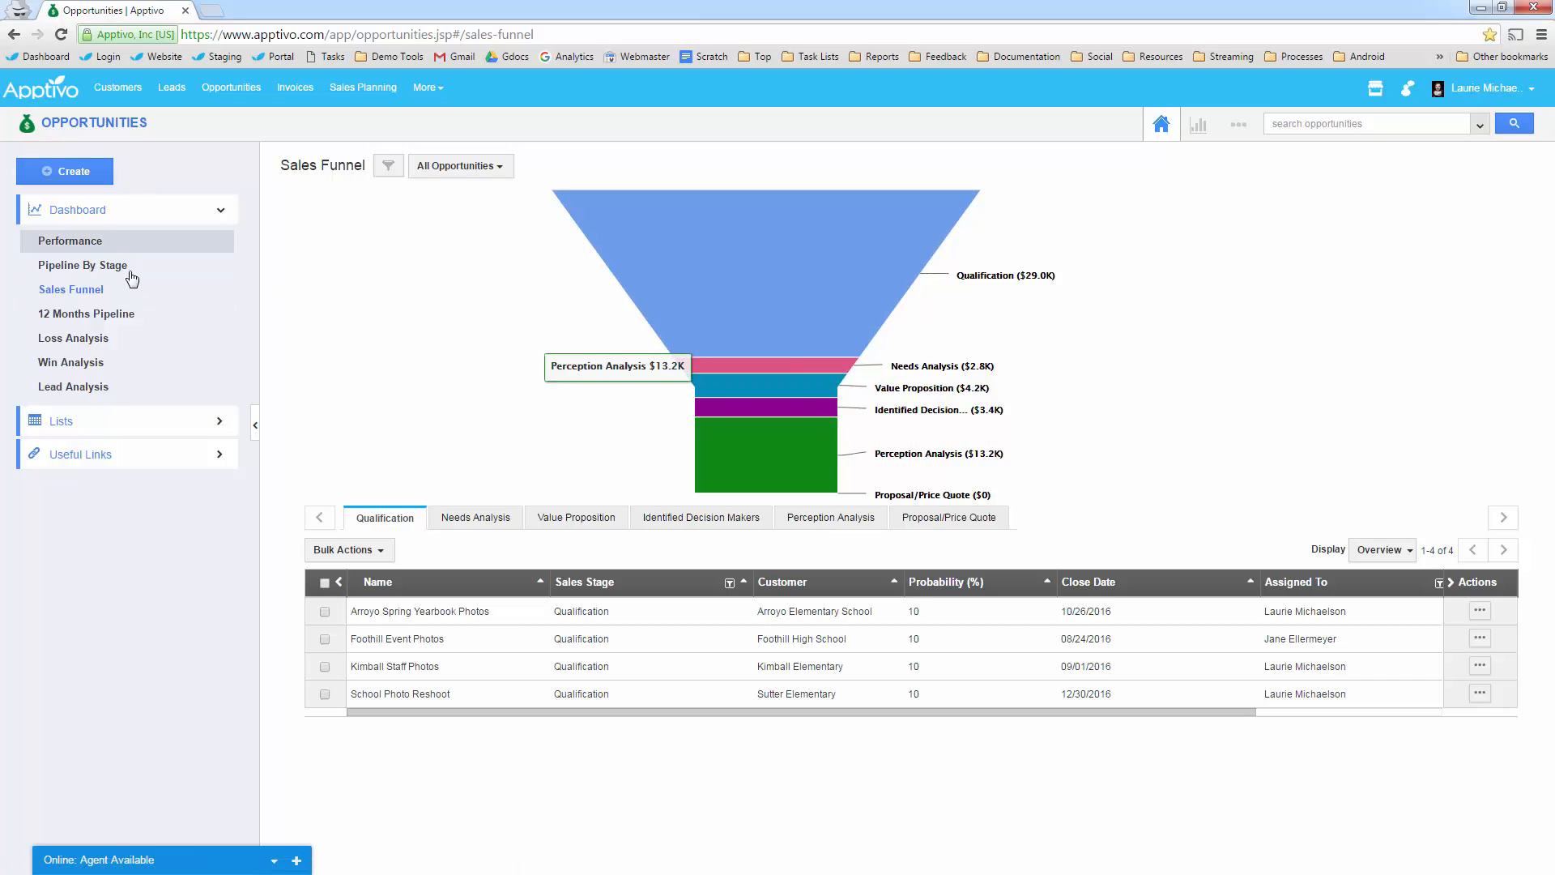
{"action": "left_click", "coordinate": [73, 242]}
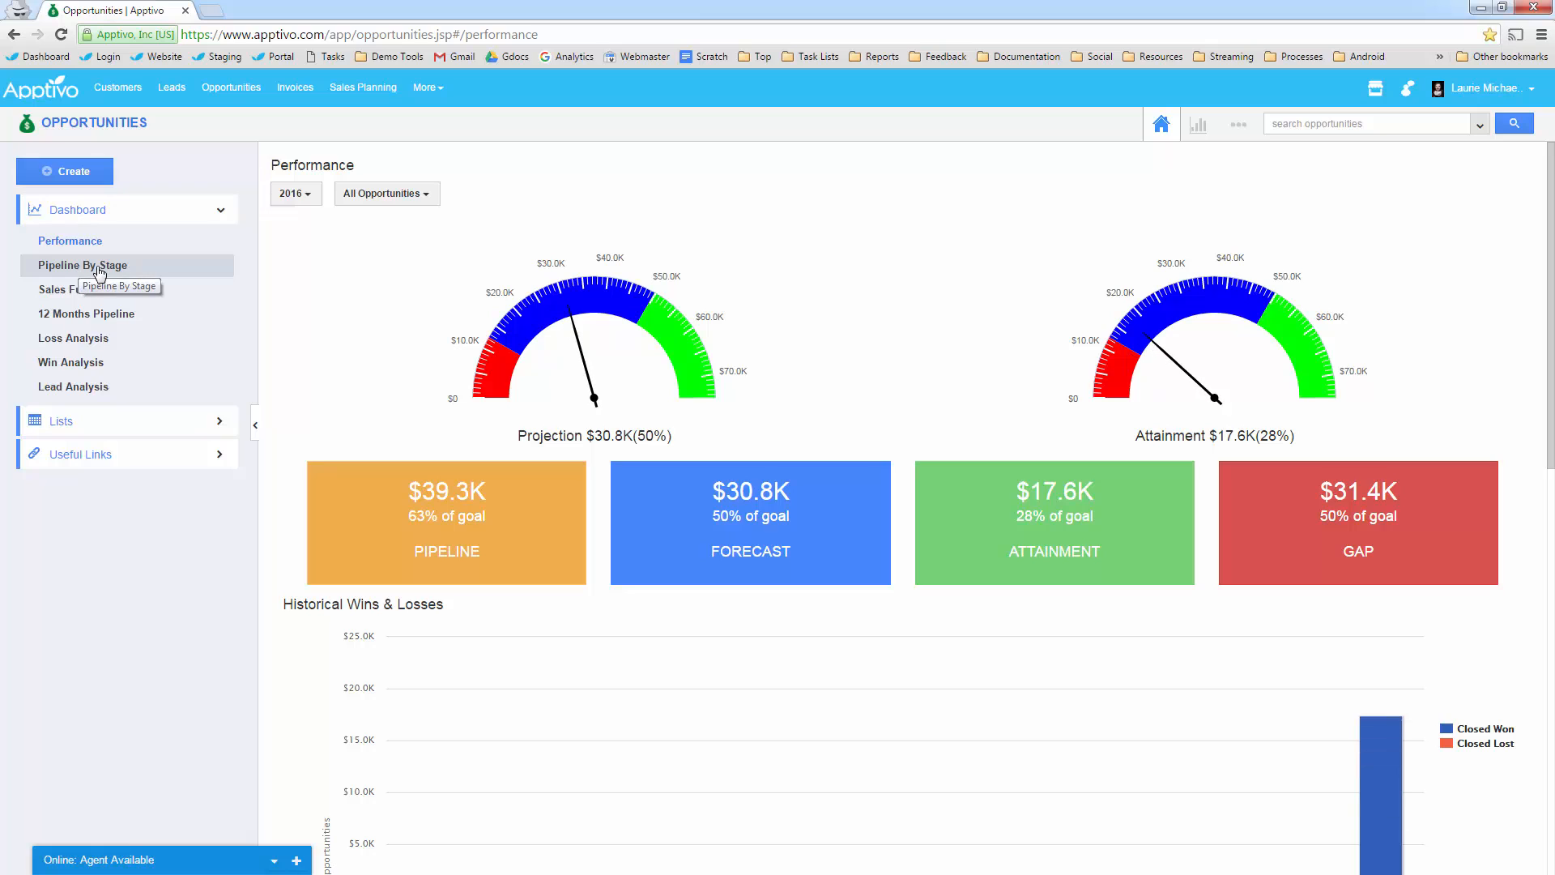
{"action": "left_click", "coordinate": [99, 267]}
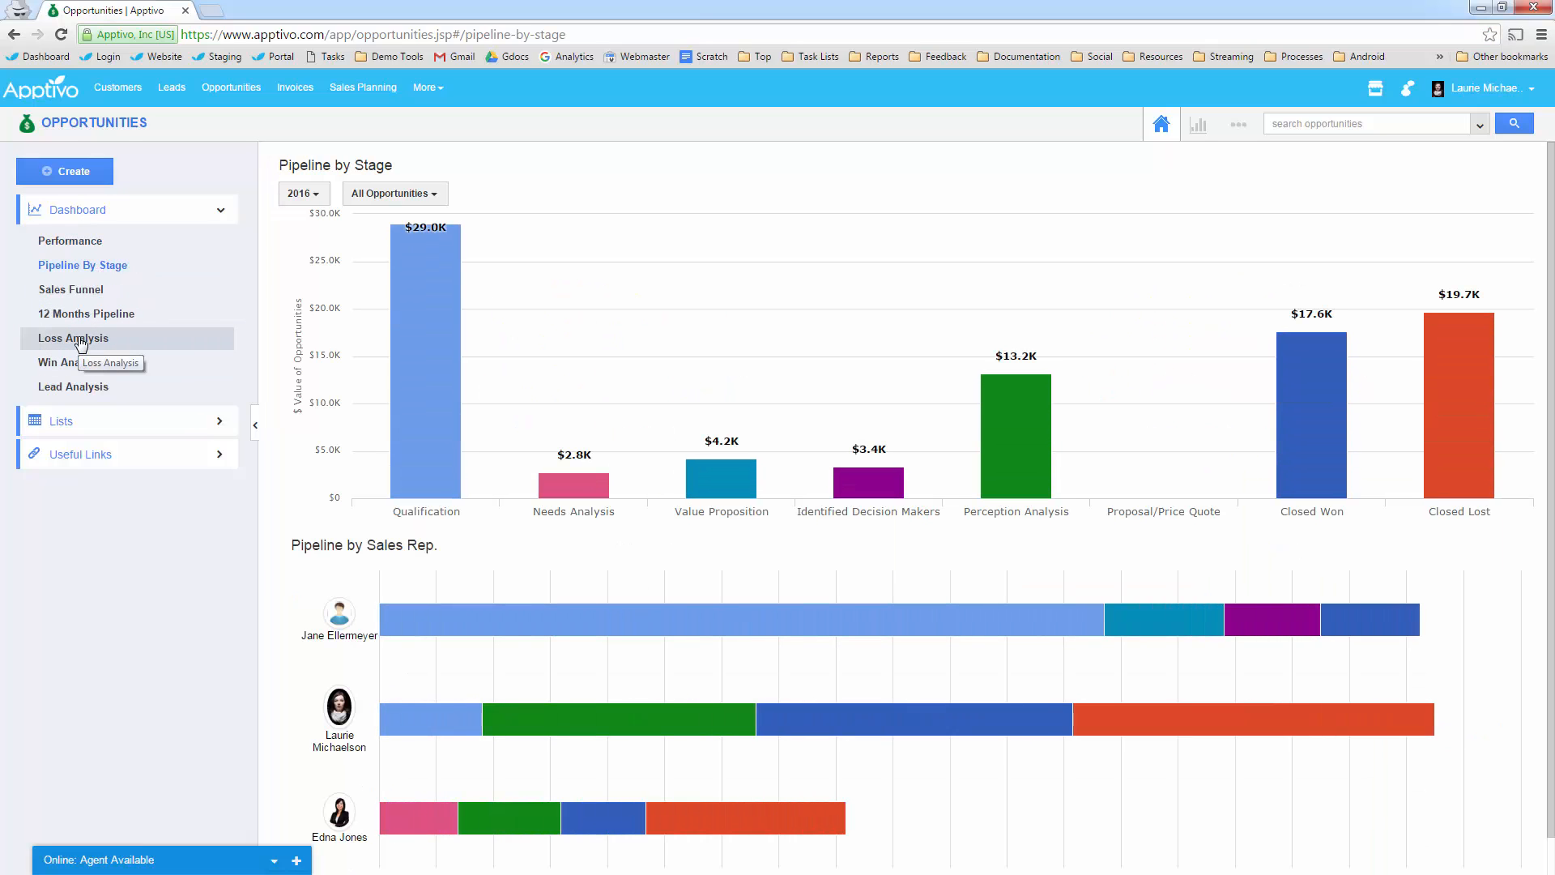
{"action": "left_click", "coordinate": [81, 344]}
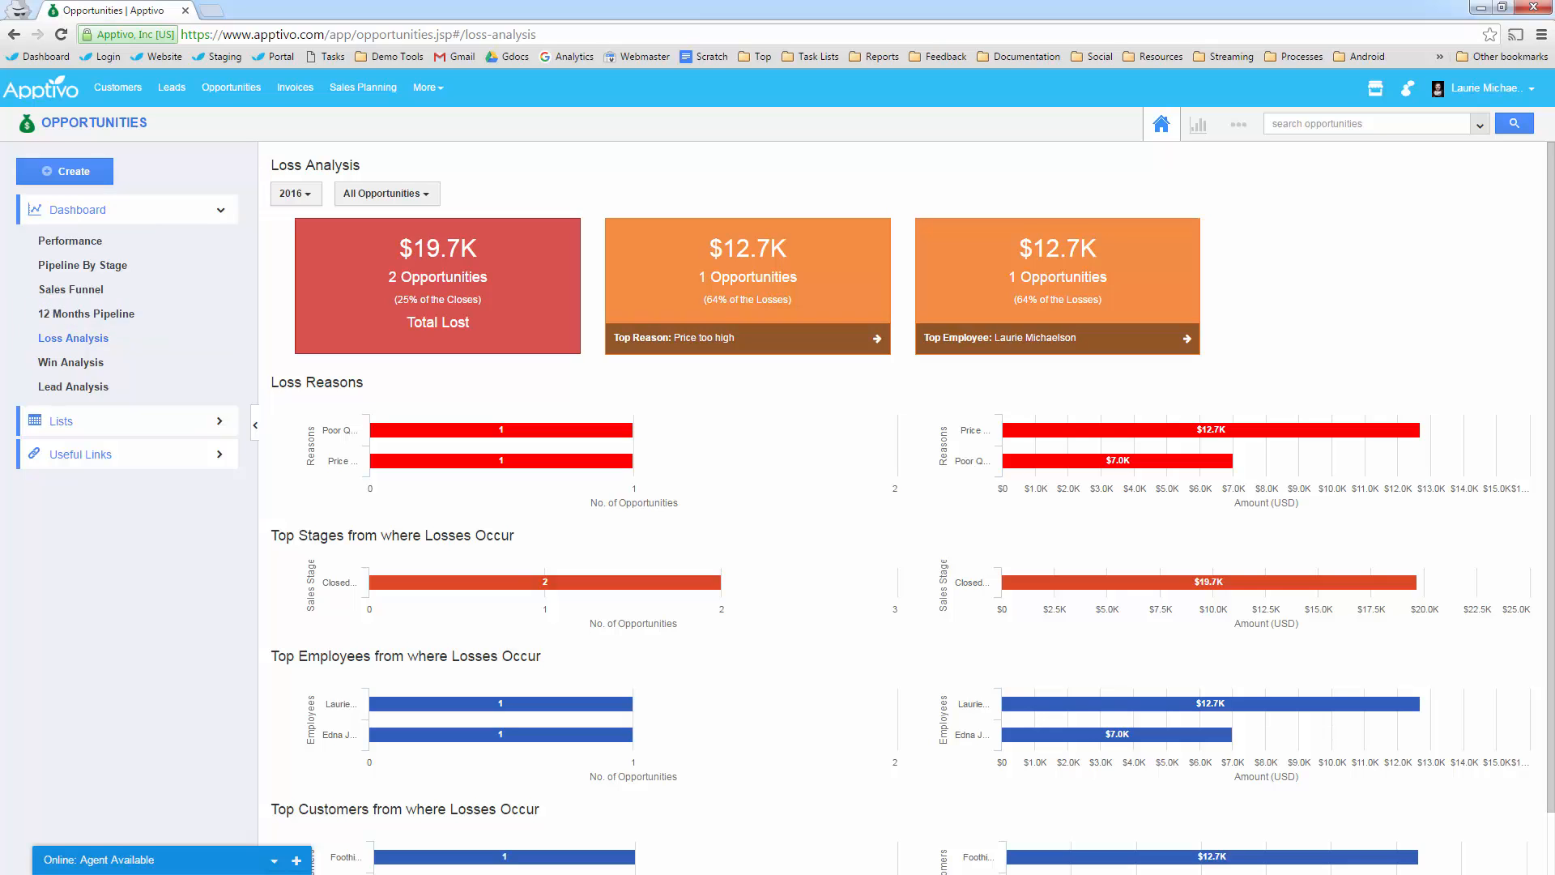
List the opportunities in the Identified Decision Makers sales stage.
{"action": "left_click", "coordinate": [106, 432]}
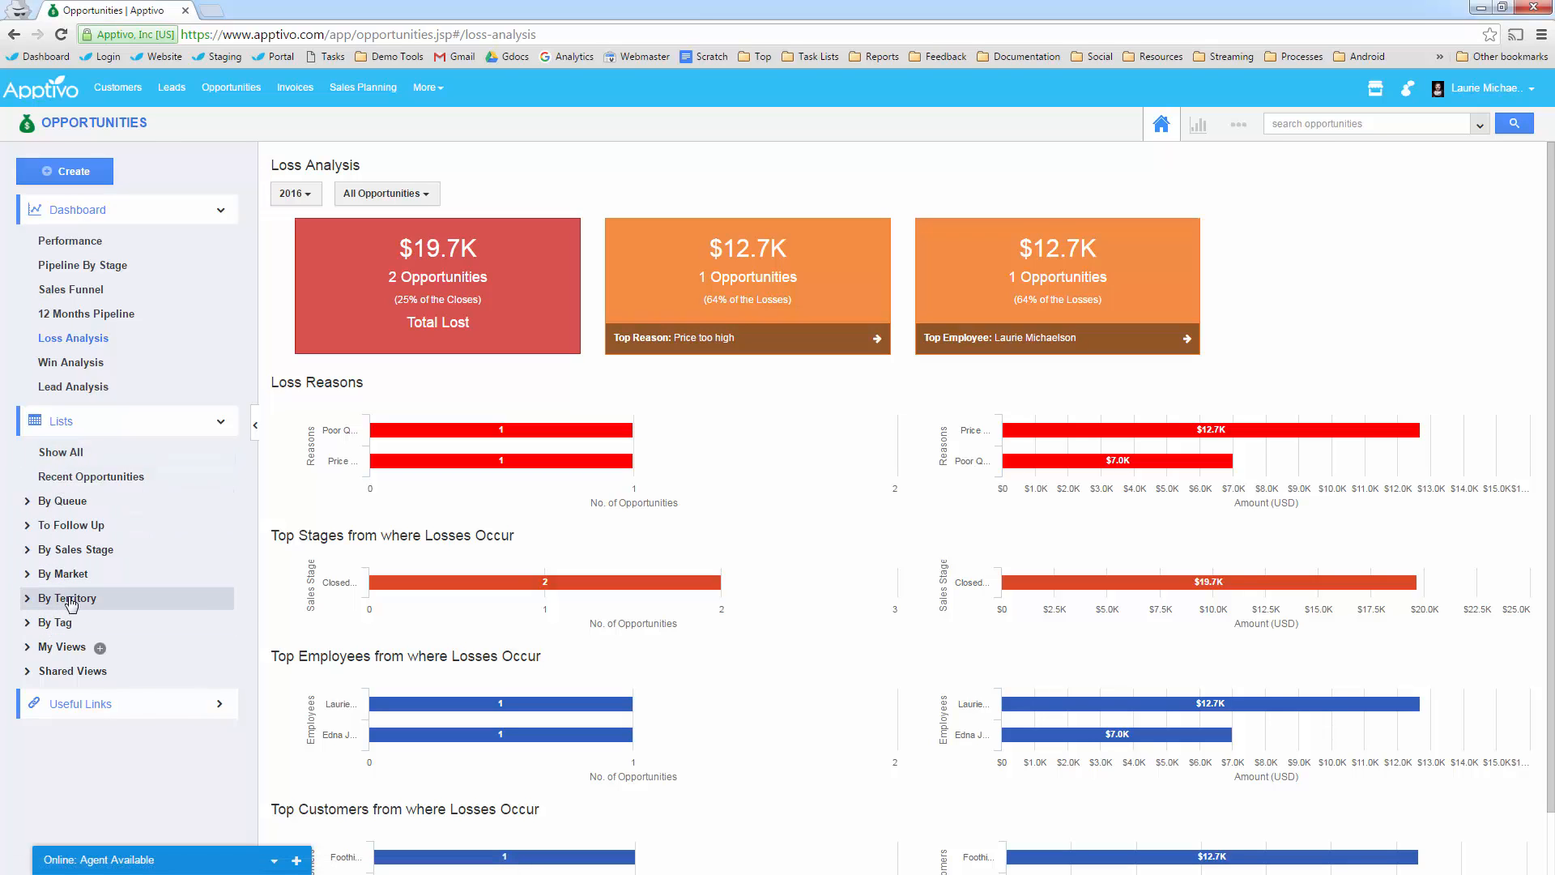
{"action": "left_click", "coordinate": [72, 550]}
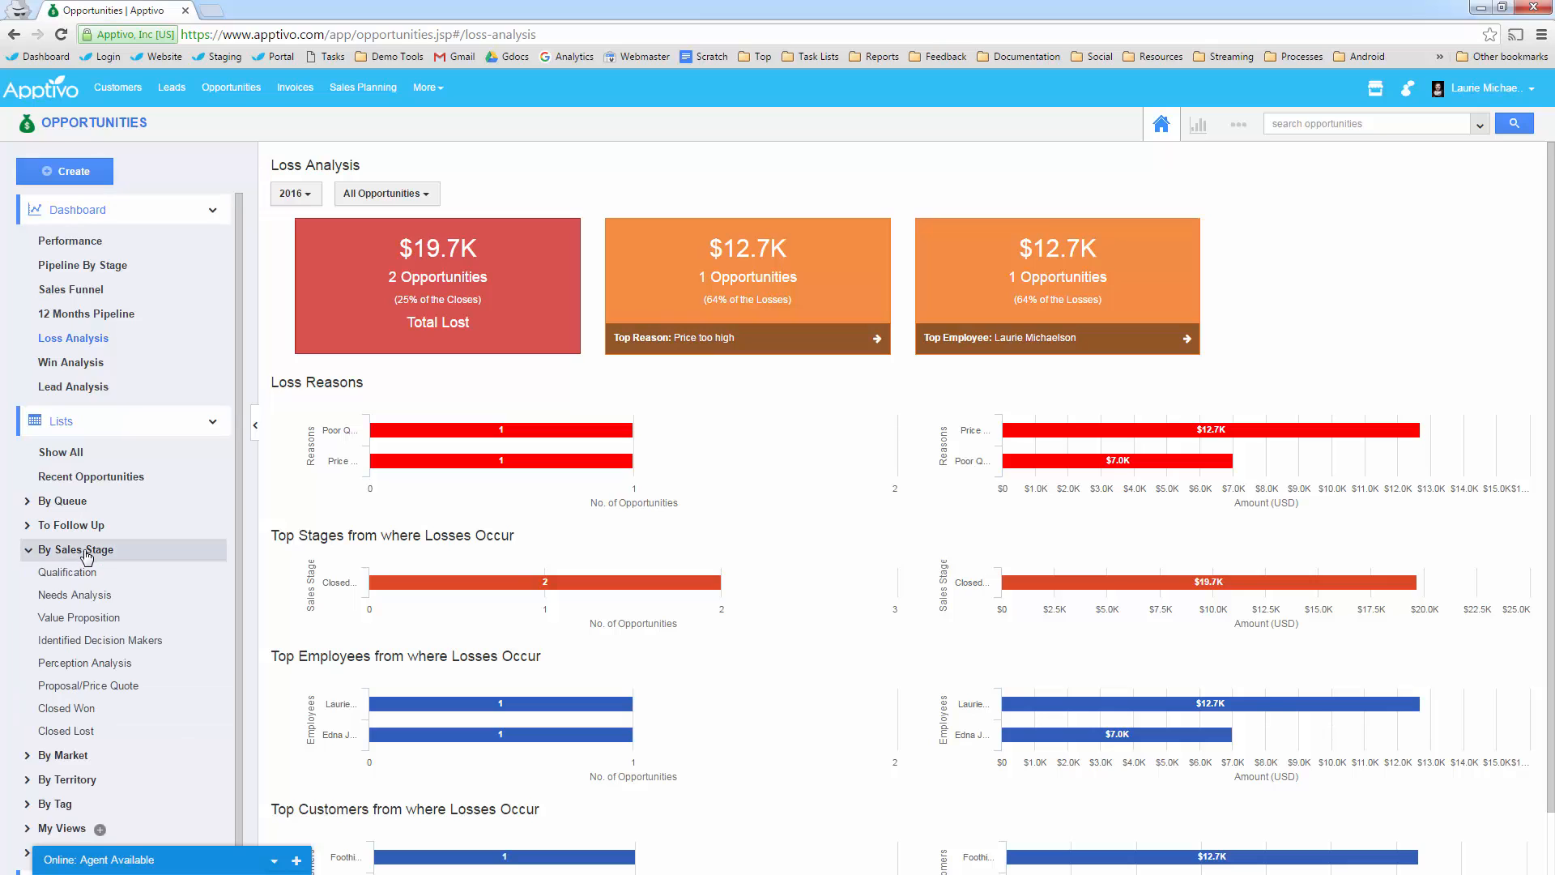
{"action": "left_click", "coordinate": [109, 641]}
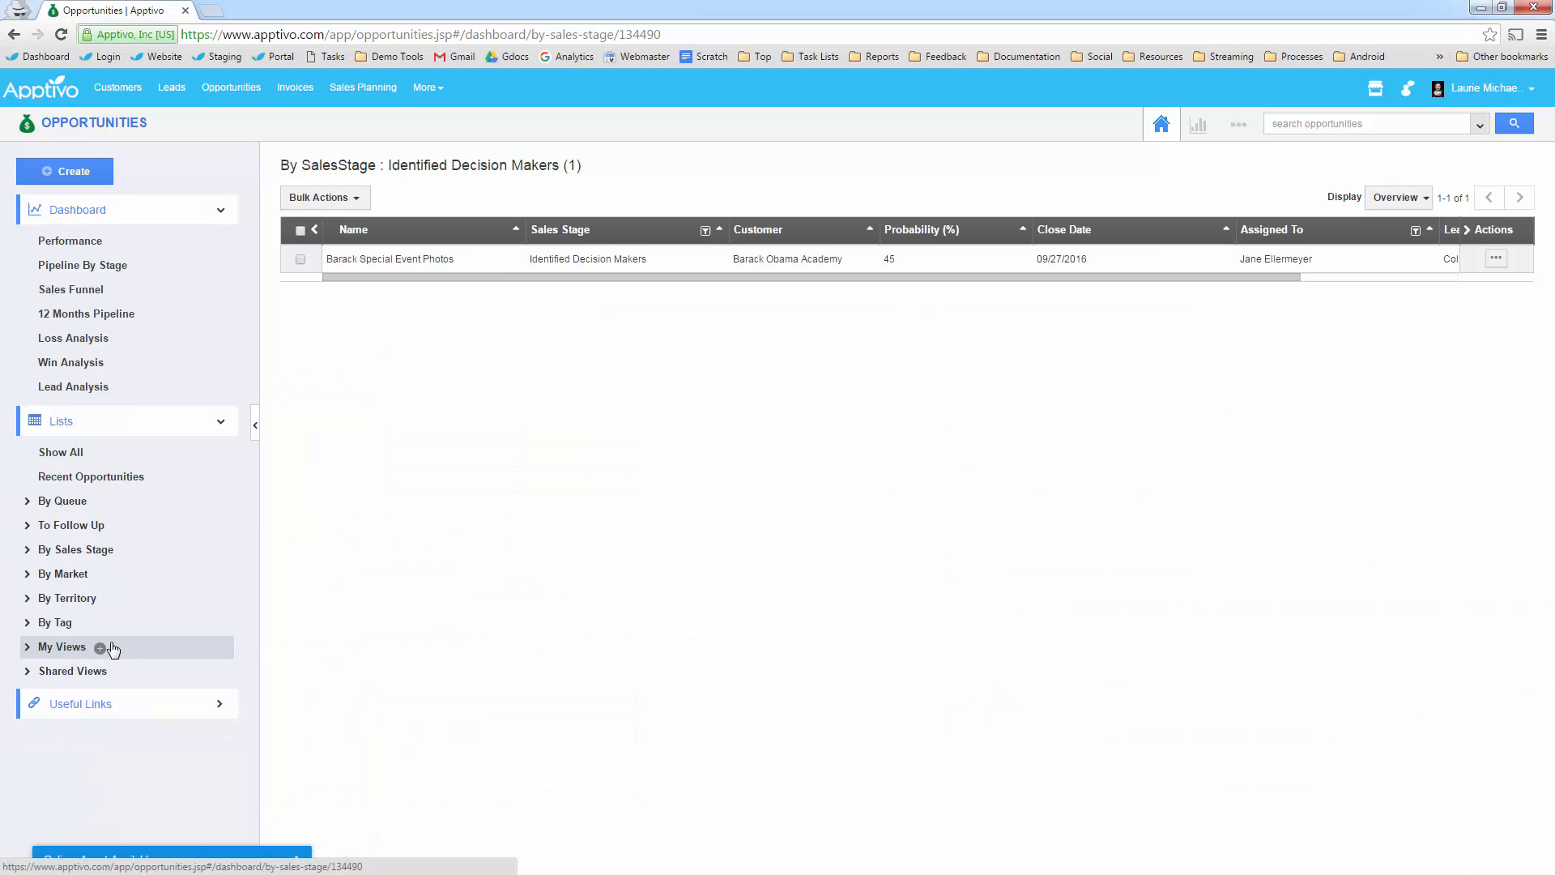
List the opportunities in the United States territory and check the details of Foothill Event Photos.
{"action": "left_click", "coordinate": [69, 598]}
{"action": "left_click", "coordinate": [53, 630]}
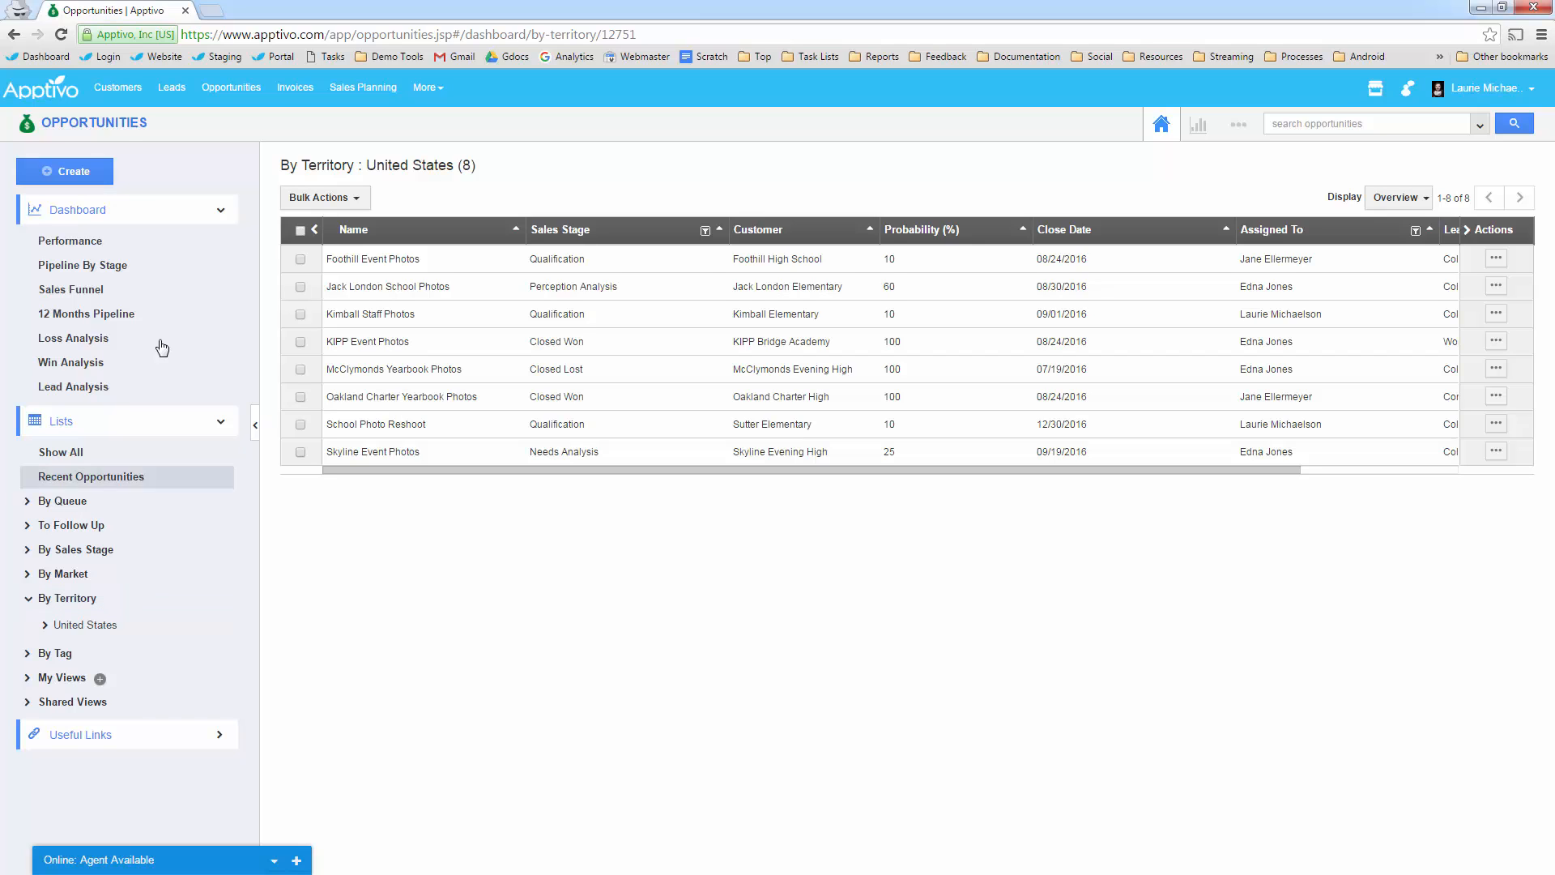
{"action": "left_click", "coordinate": [700, 267]}
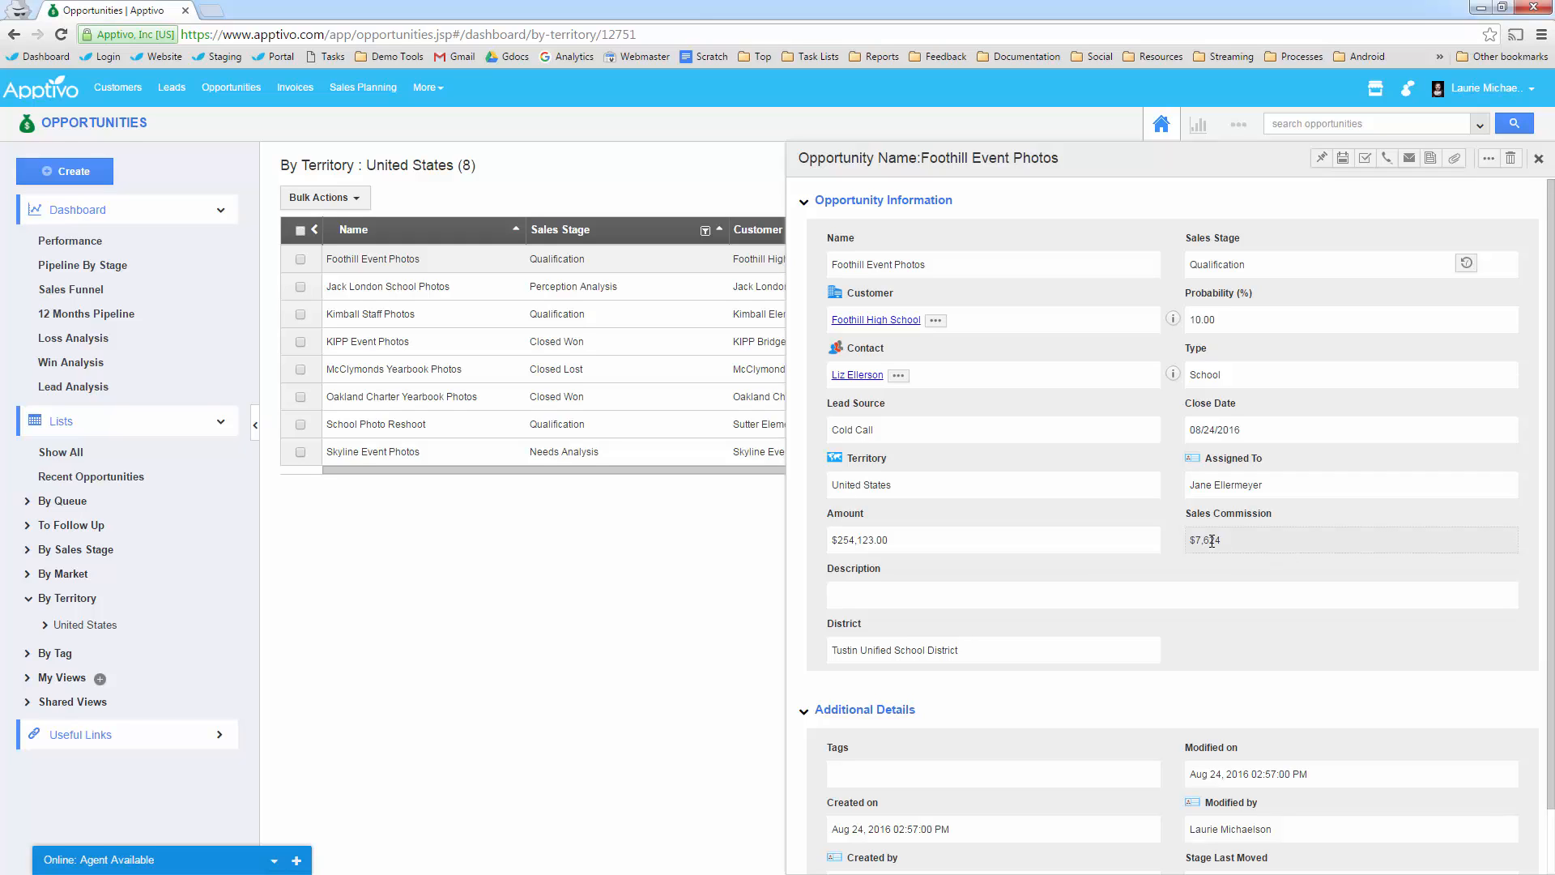
{"action": "left_click", "coordinate": [1539, 158]}
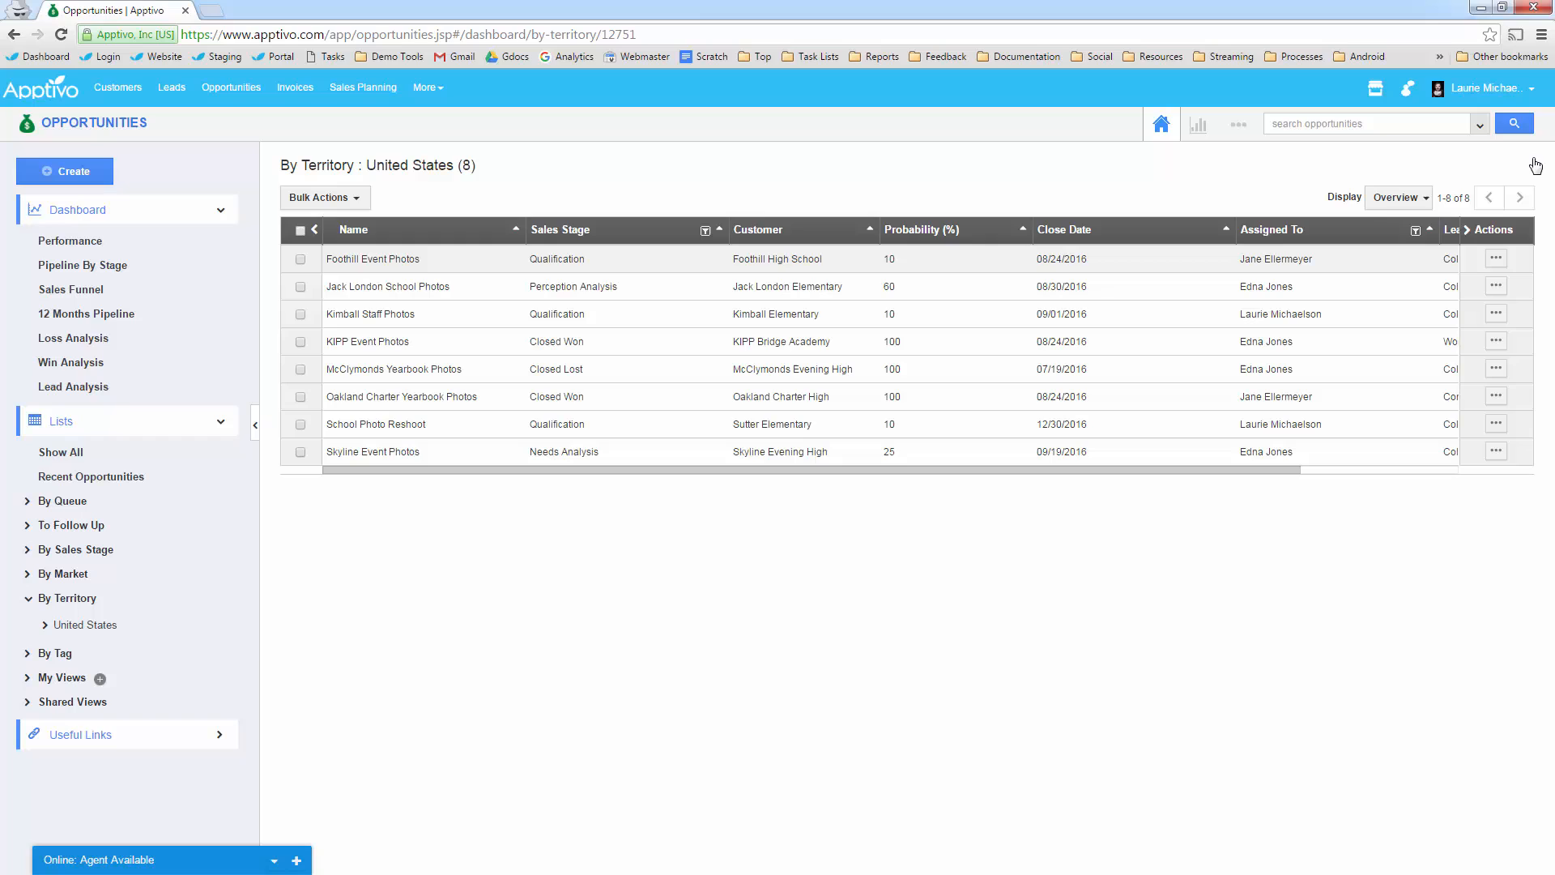
Run an advanced search for Closed Won opportunities assigned to the chosen employee.
{"action": "left_click", "coordinate": [1479, 128]}
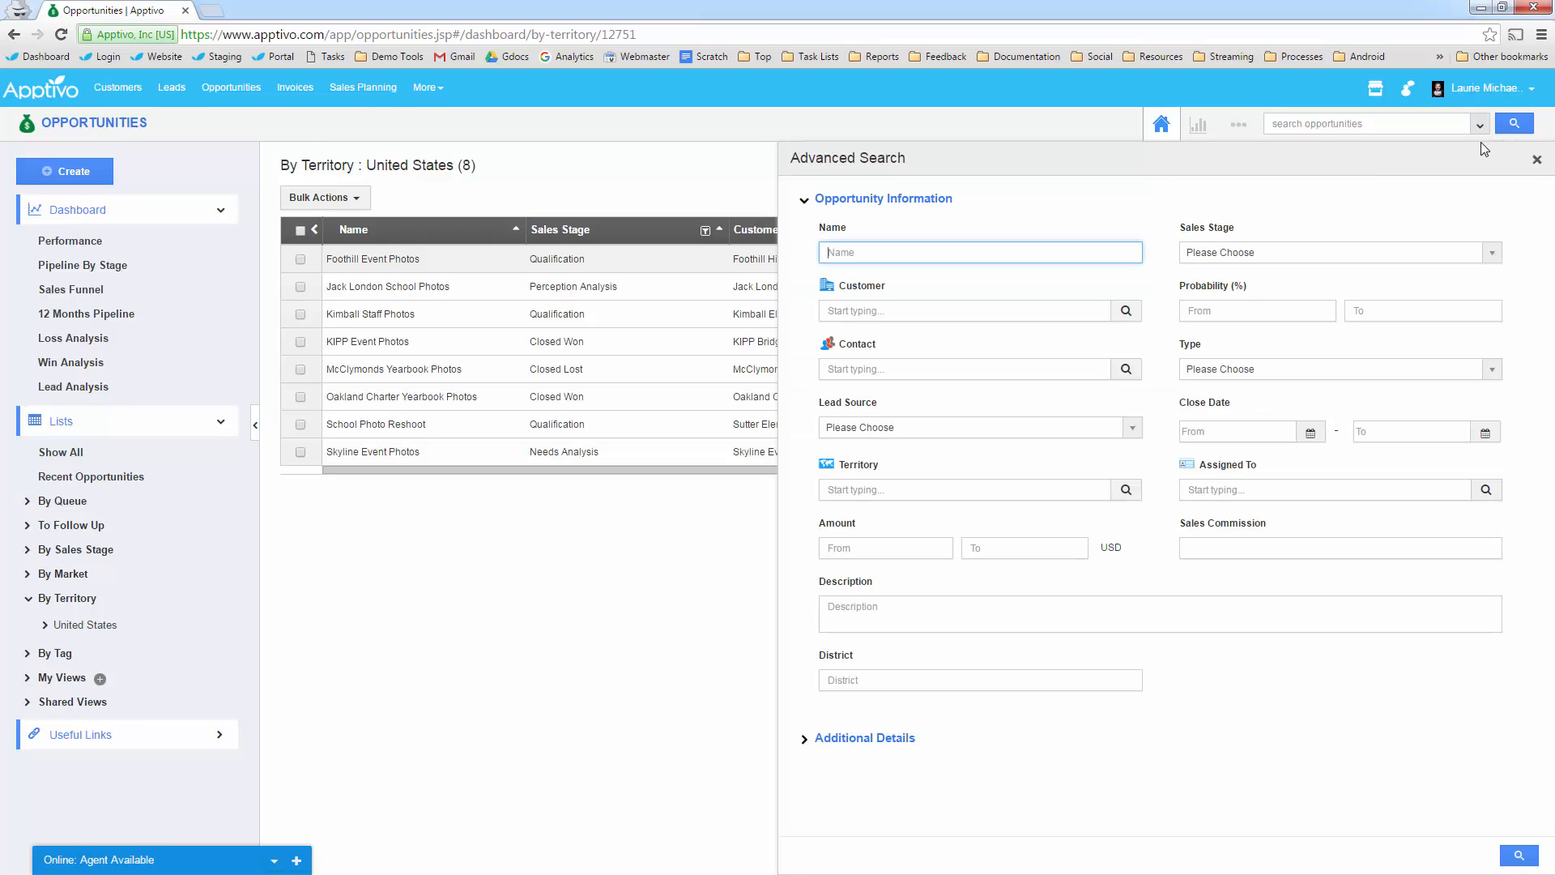
{"action": "left_click", "coordinate": [1214, 491]}
{"action": "type", "text": "jane"}
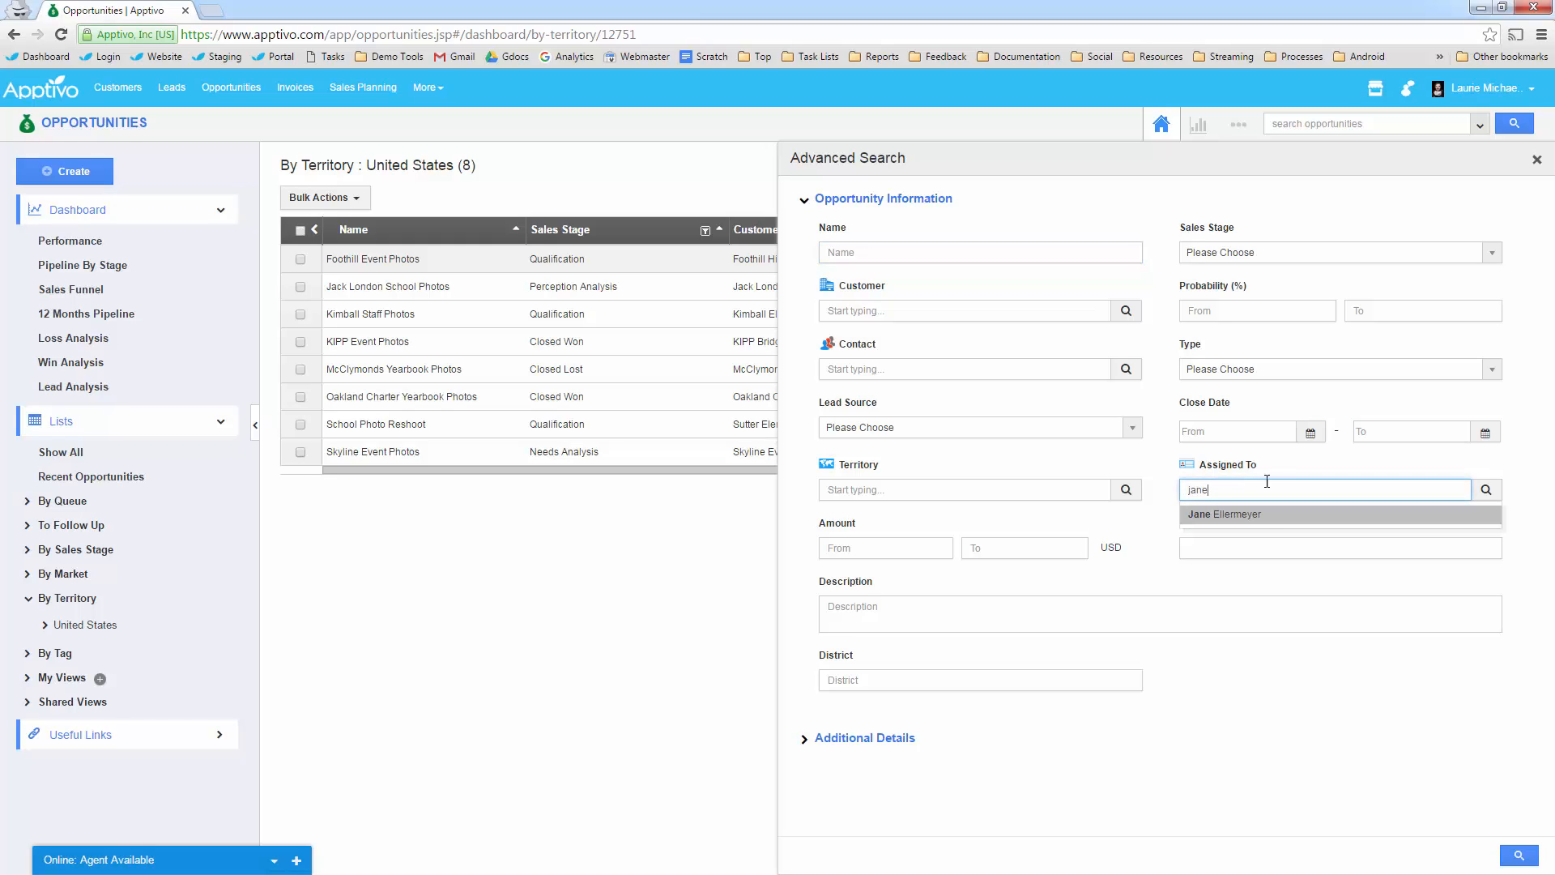
{"action": "left_click", "coordinate": [1270, 515]}
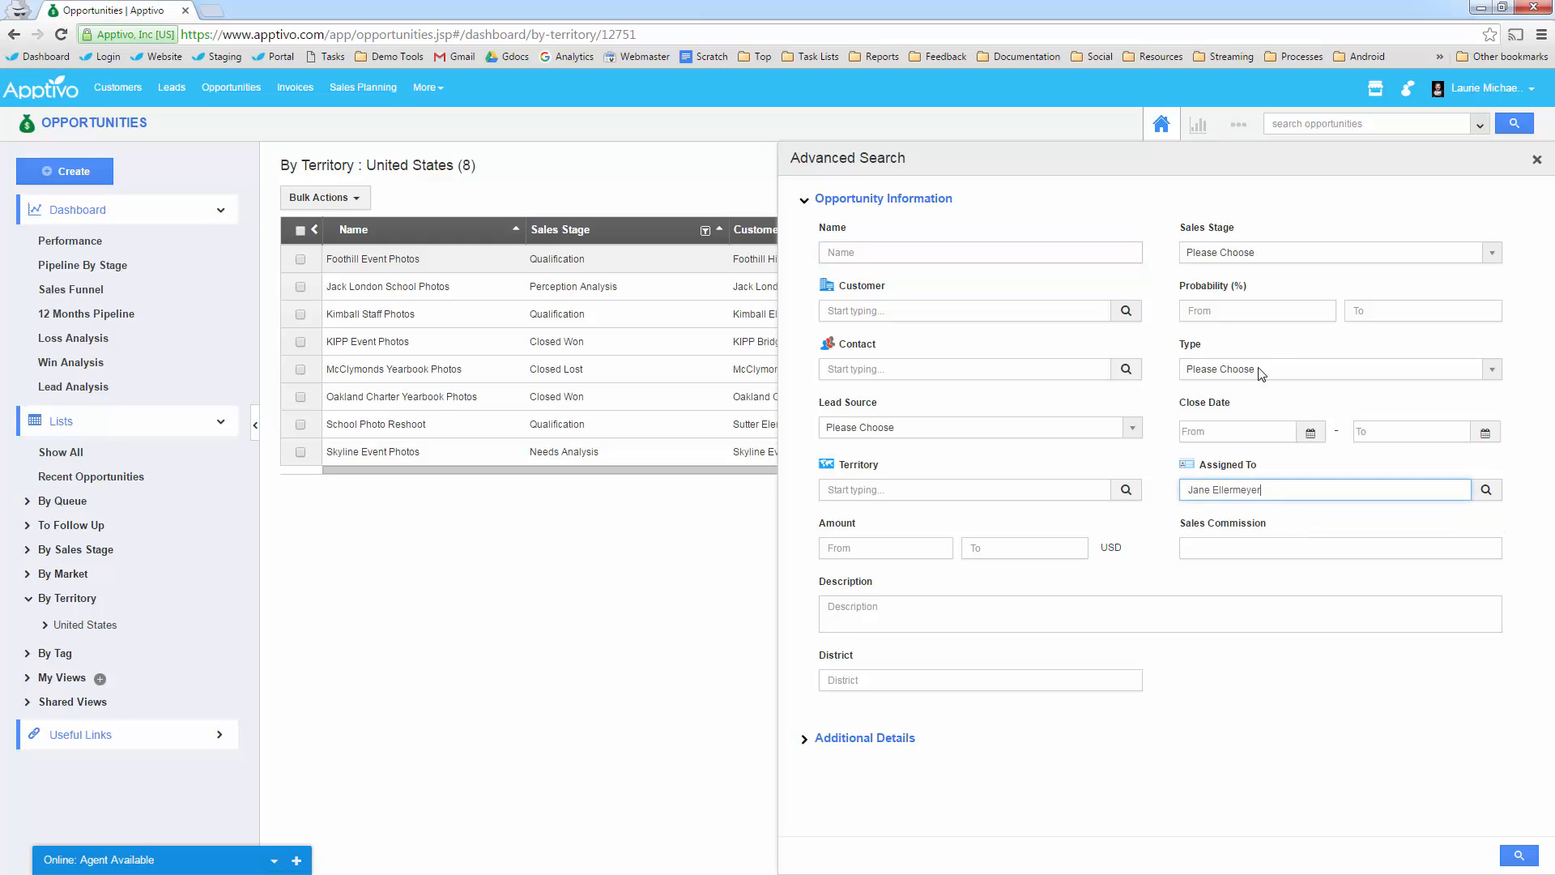
{"action": "left_click", "coordinate": [1254, 254]}
{"action": "scroll", "coordinate": [1235, 340], "scroll_direction": "down", "scroll_amount": 2}
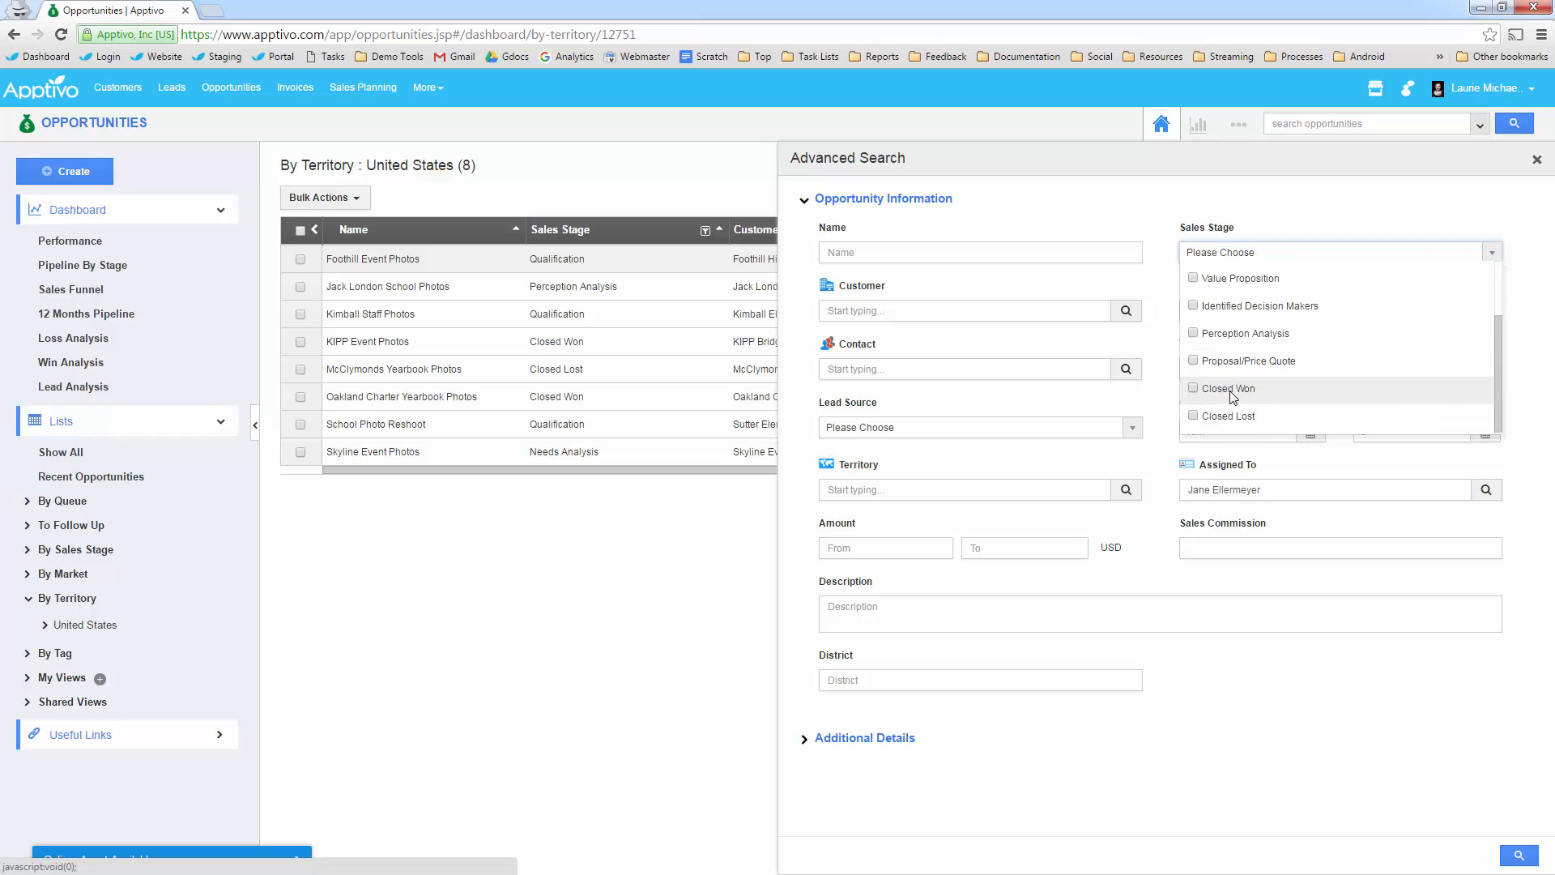
{"action": "left_click", "coordinate": [1223, 695]}
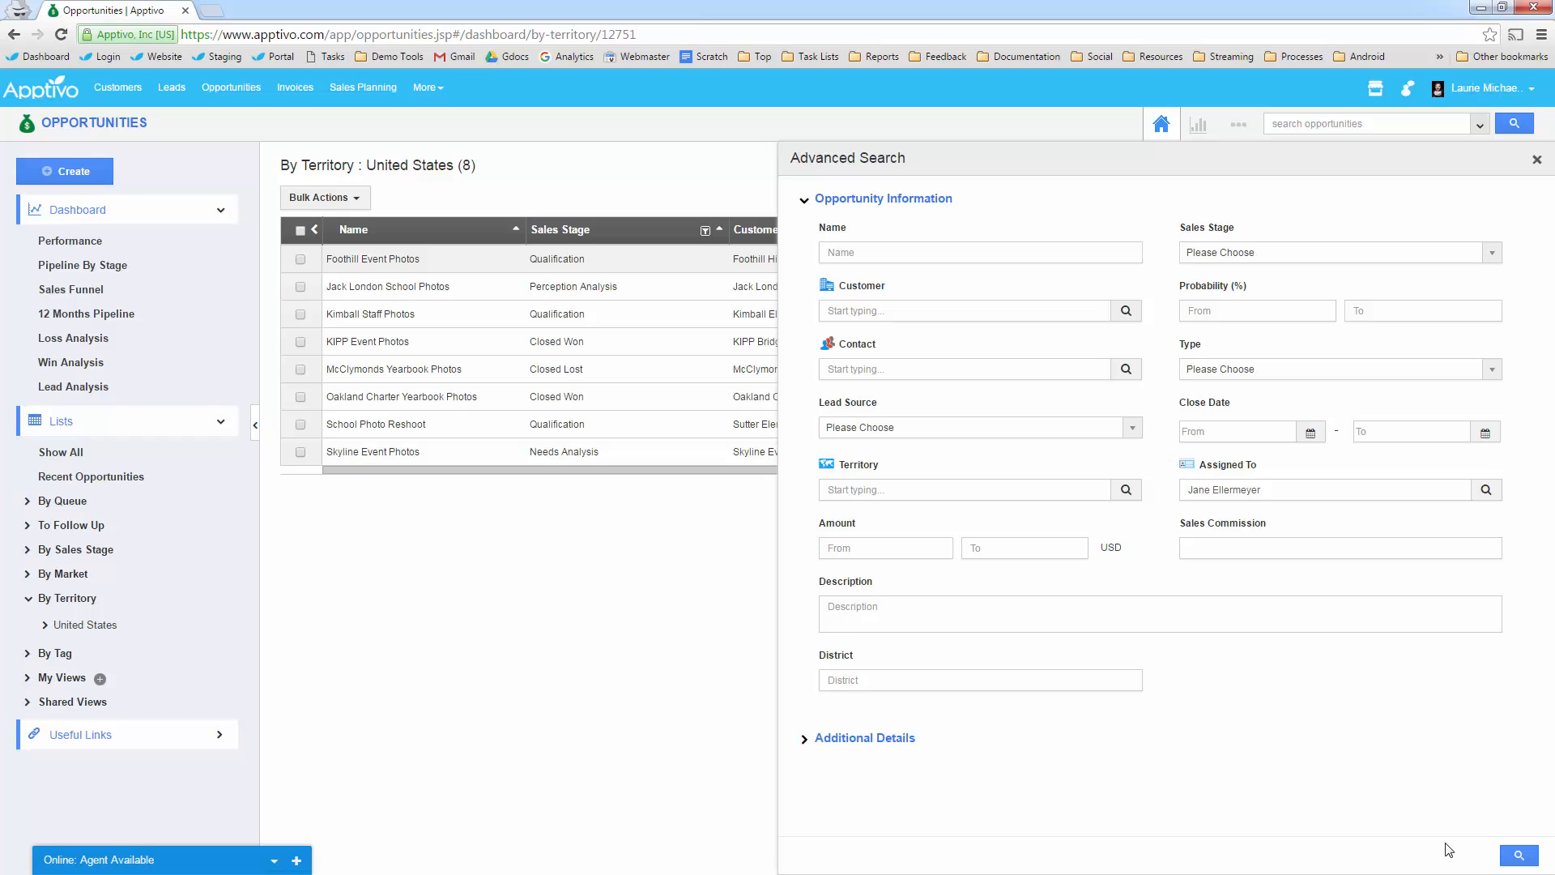
{"action": "left_click", "coordinate": [1526, 861]}
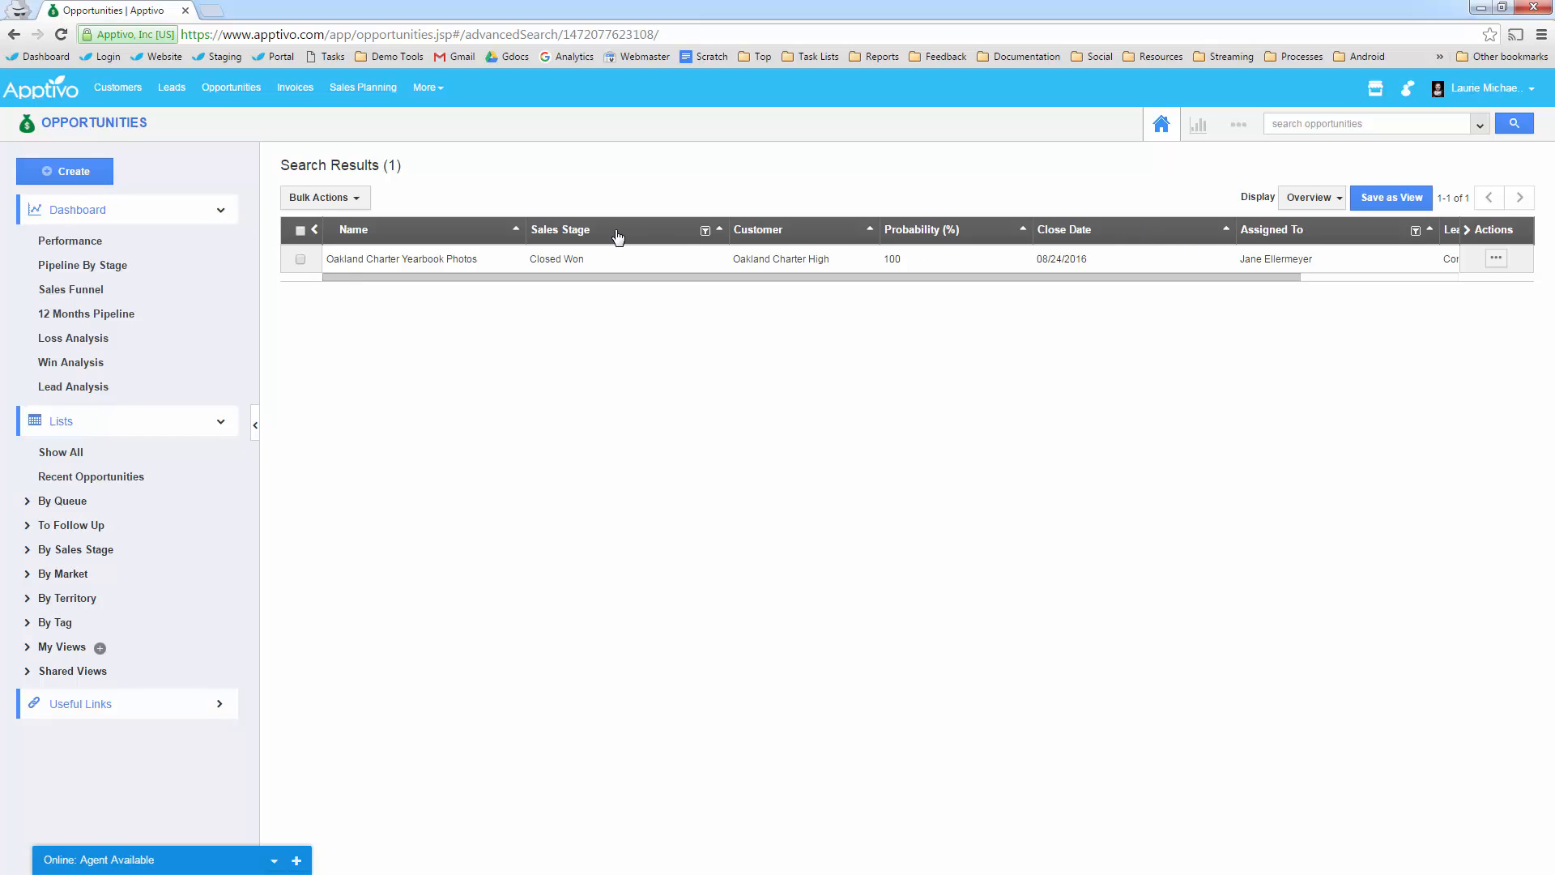
Add the Contact, Type and Sales Commission columns to the search results and remove Lead Source and Close Date.
{"action": "left_click", "coordinate": [1310, 199]}
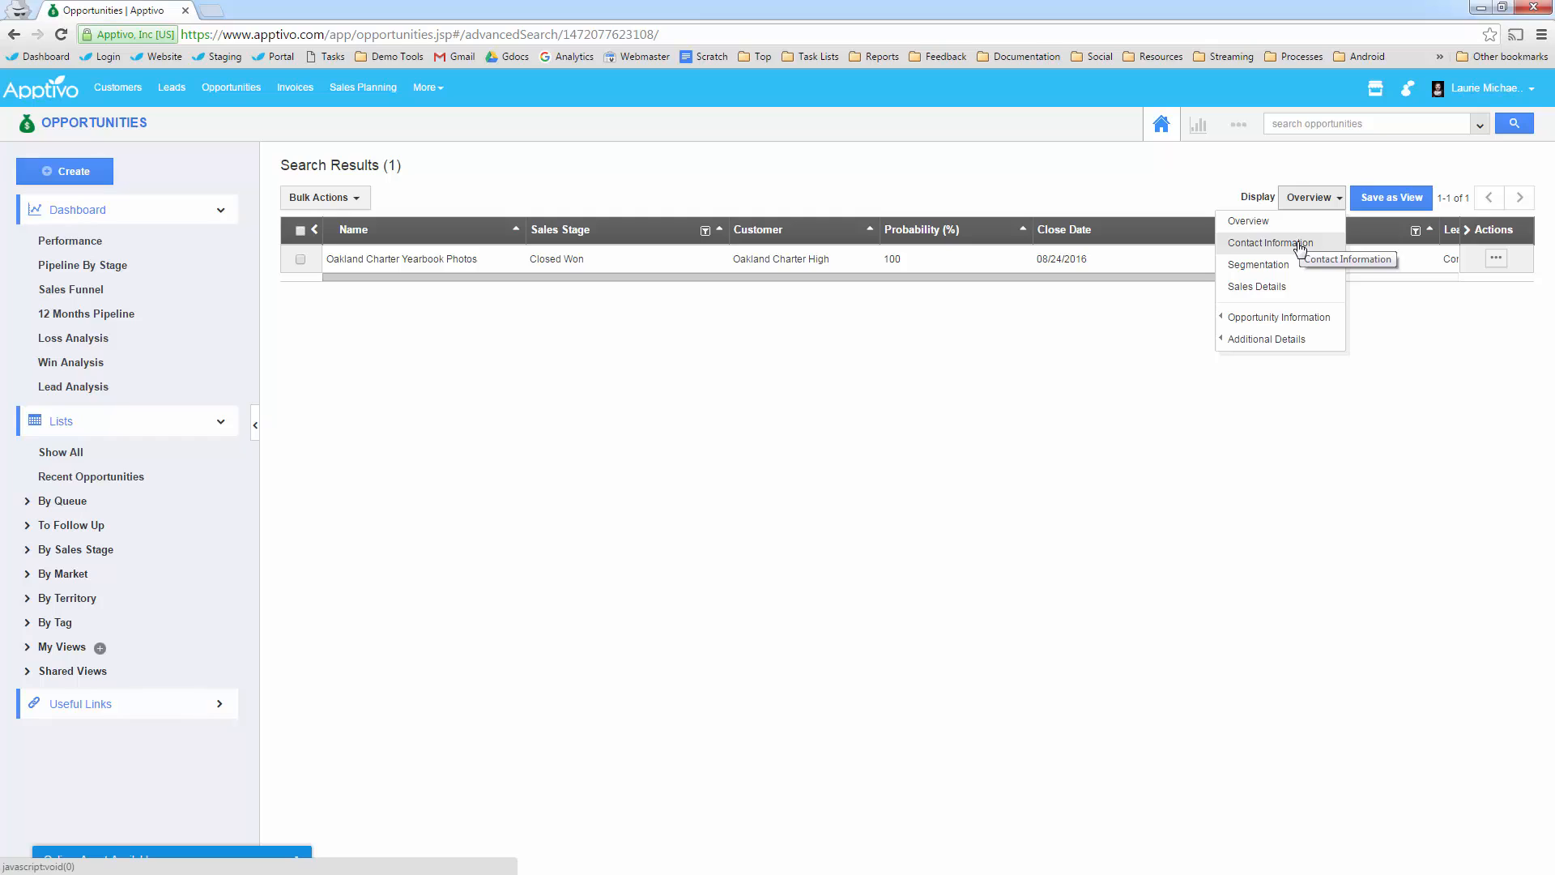
{"action": "mouse_move", "coordinate": [1267, 324]}
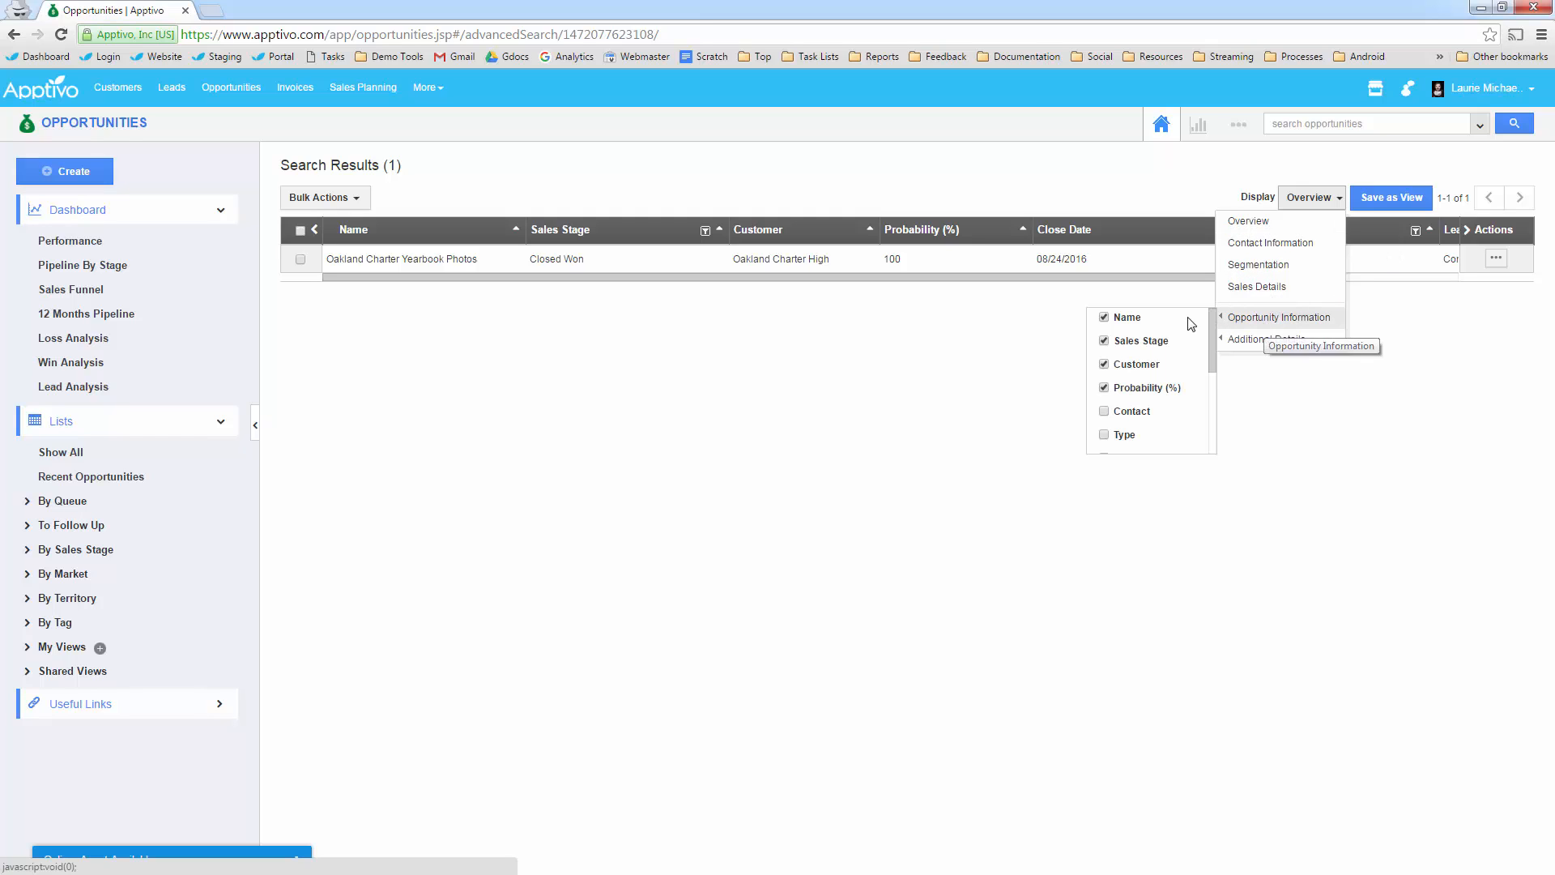
{"action": "scroll", "coordinate": [1122, 348], "scroll_direction": "down", "scroll_amount": 3}
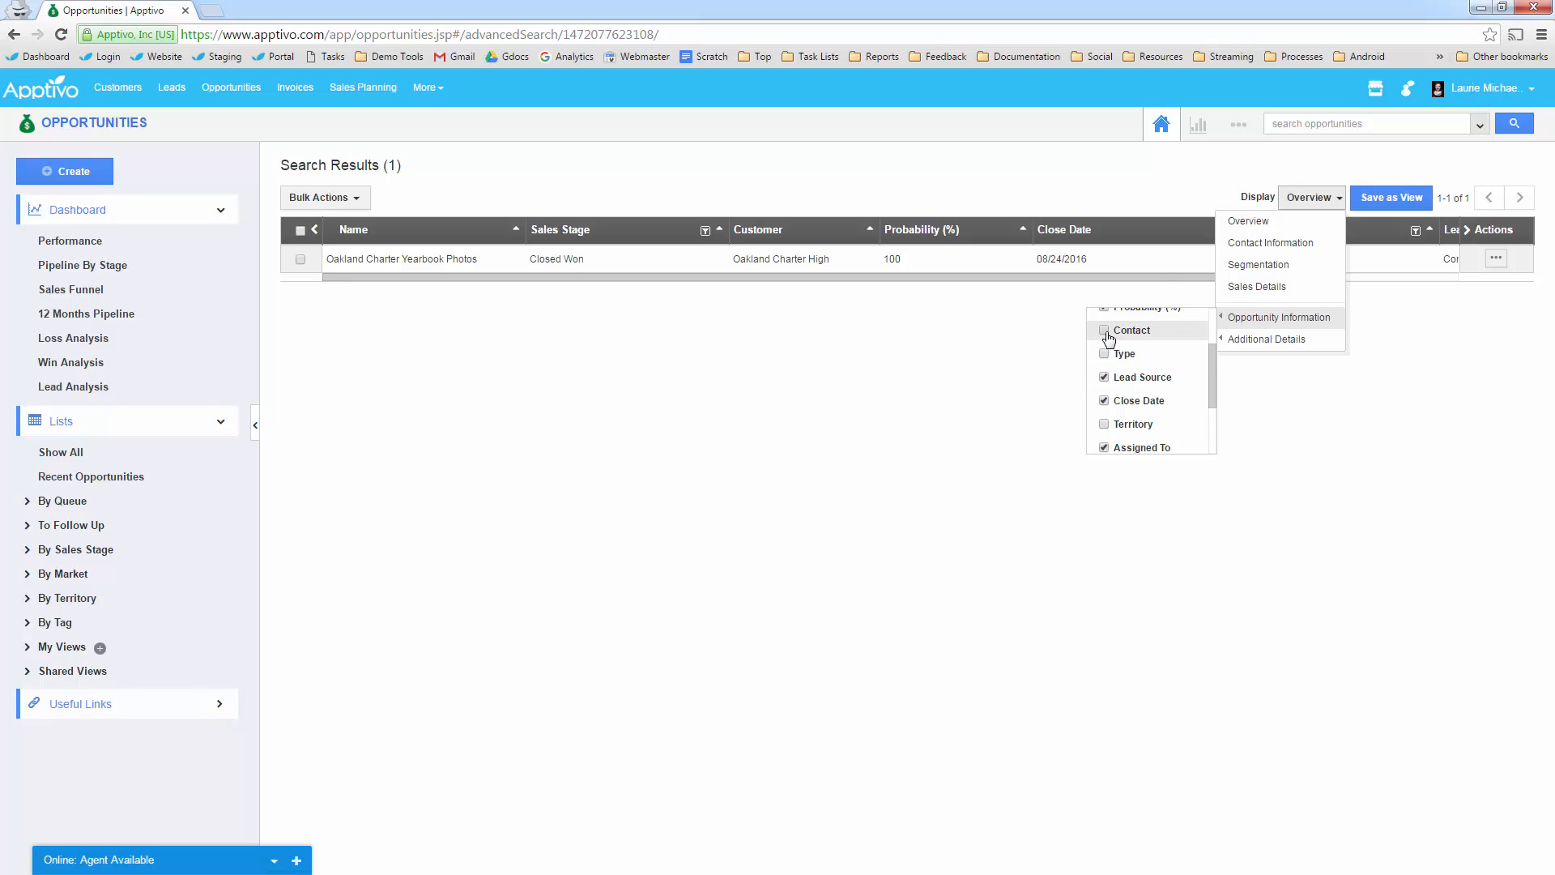
{"action": "left_click", "coordinate": [1106, 331]}
{"action": "left_click", "coordinate": [1107, 354]}
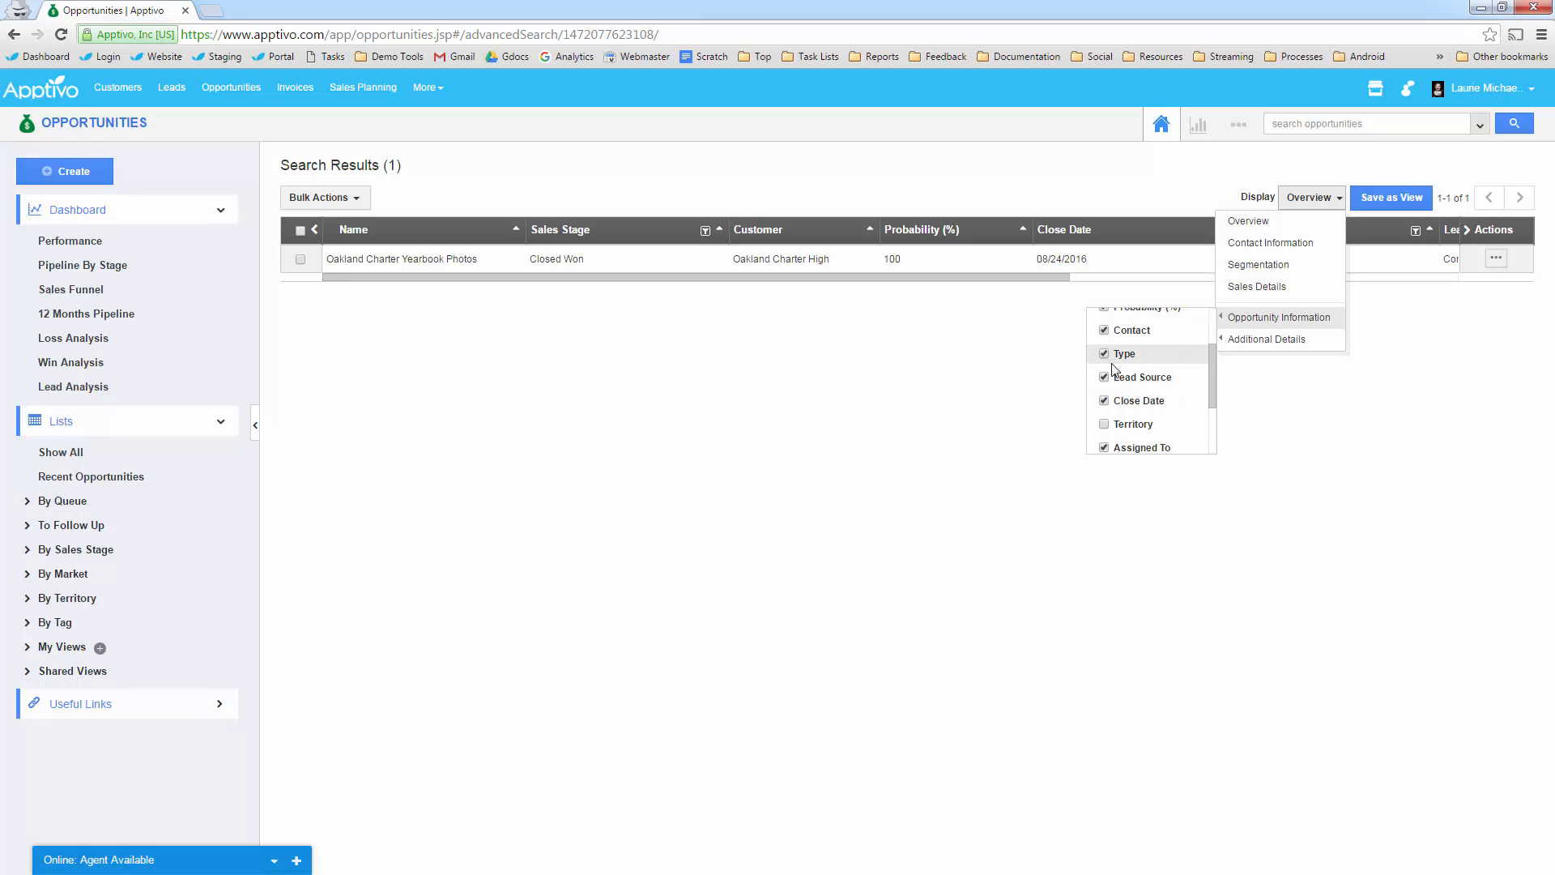
{"action": "left_click", "coordinate": [1104, 377]}
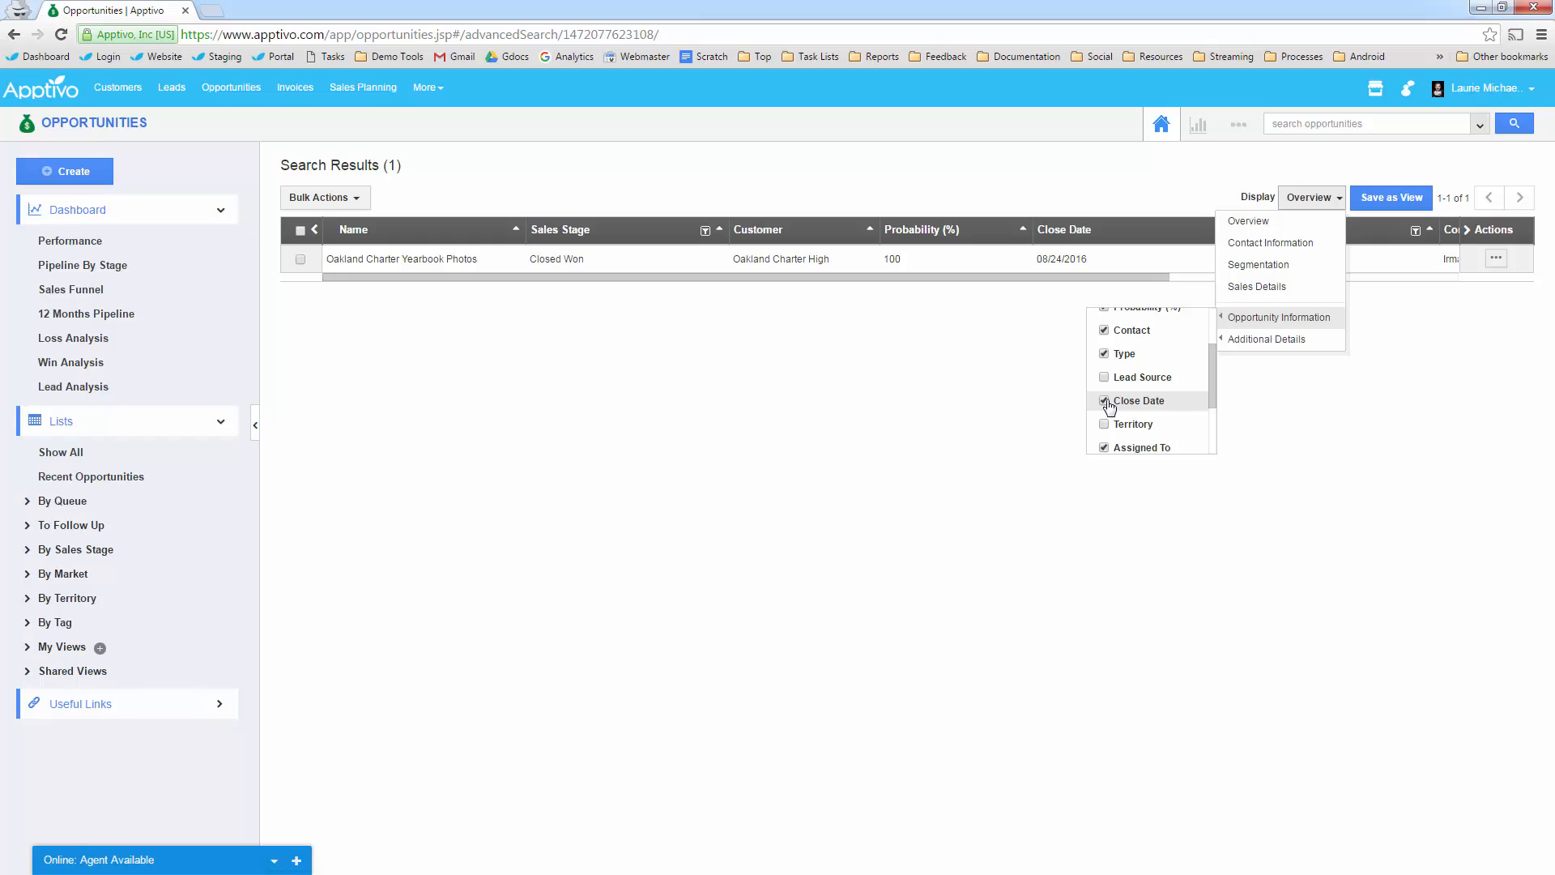
{"action": "left_click", "coordinate": [1105, 401]}
{"action": "scroll", "coordinate": [1109, 405], "scroll_direction": "down", "scroll_amount": 2}
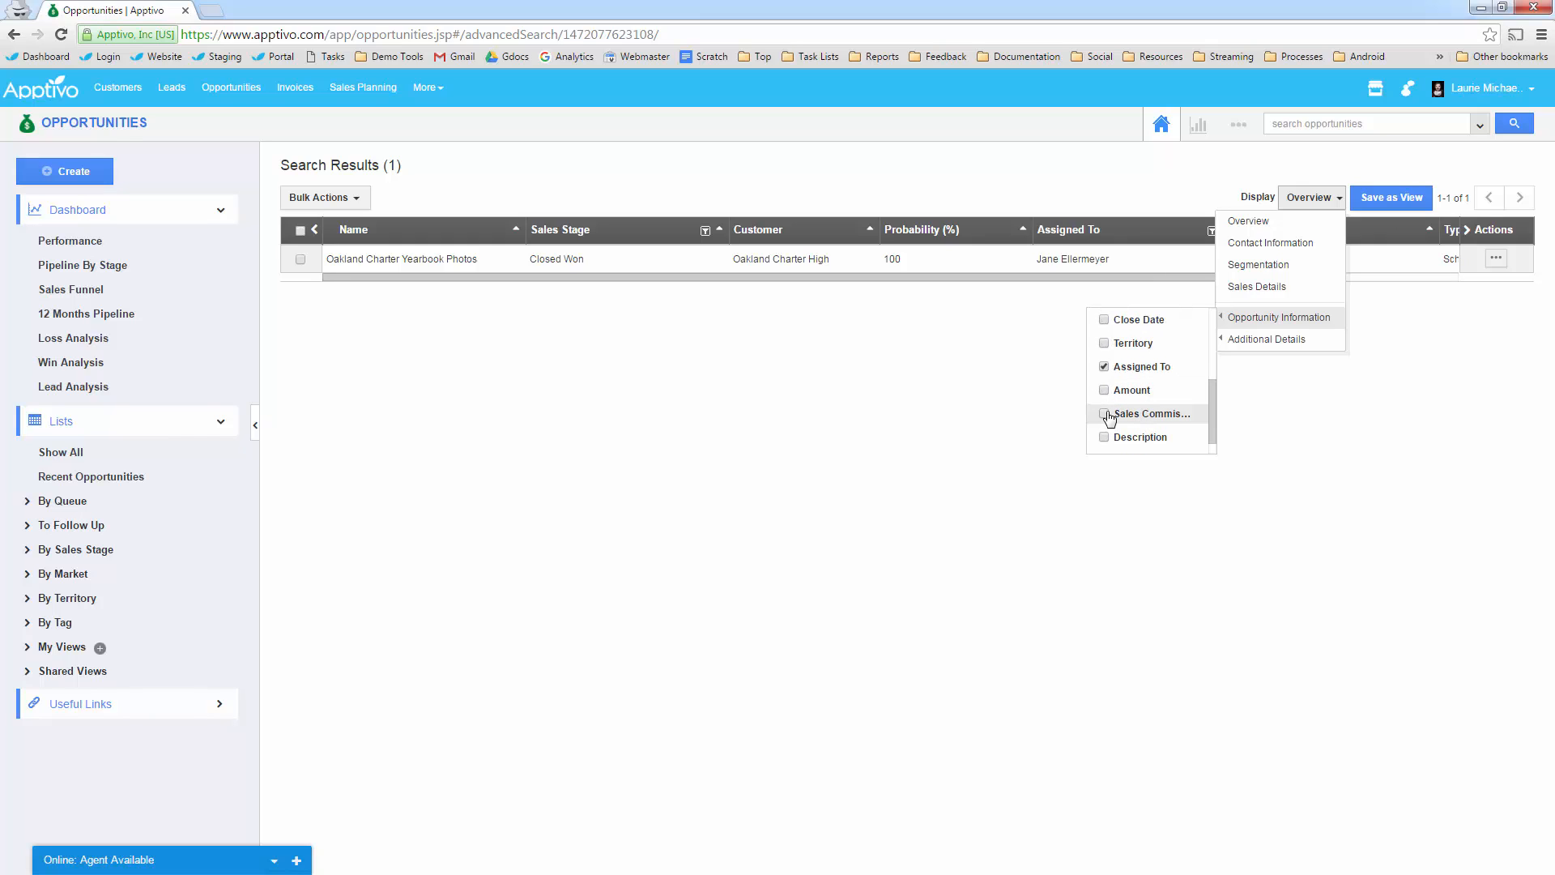
{"action": "left_click", "coordinate": [1107, 415]}
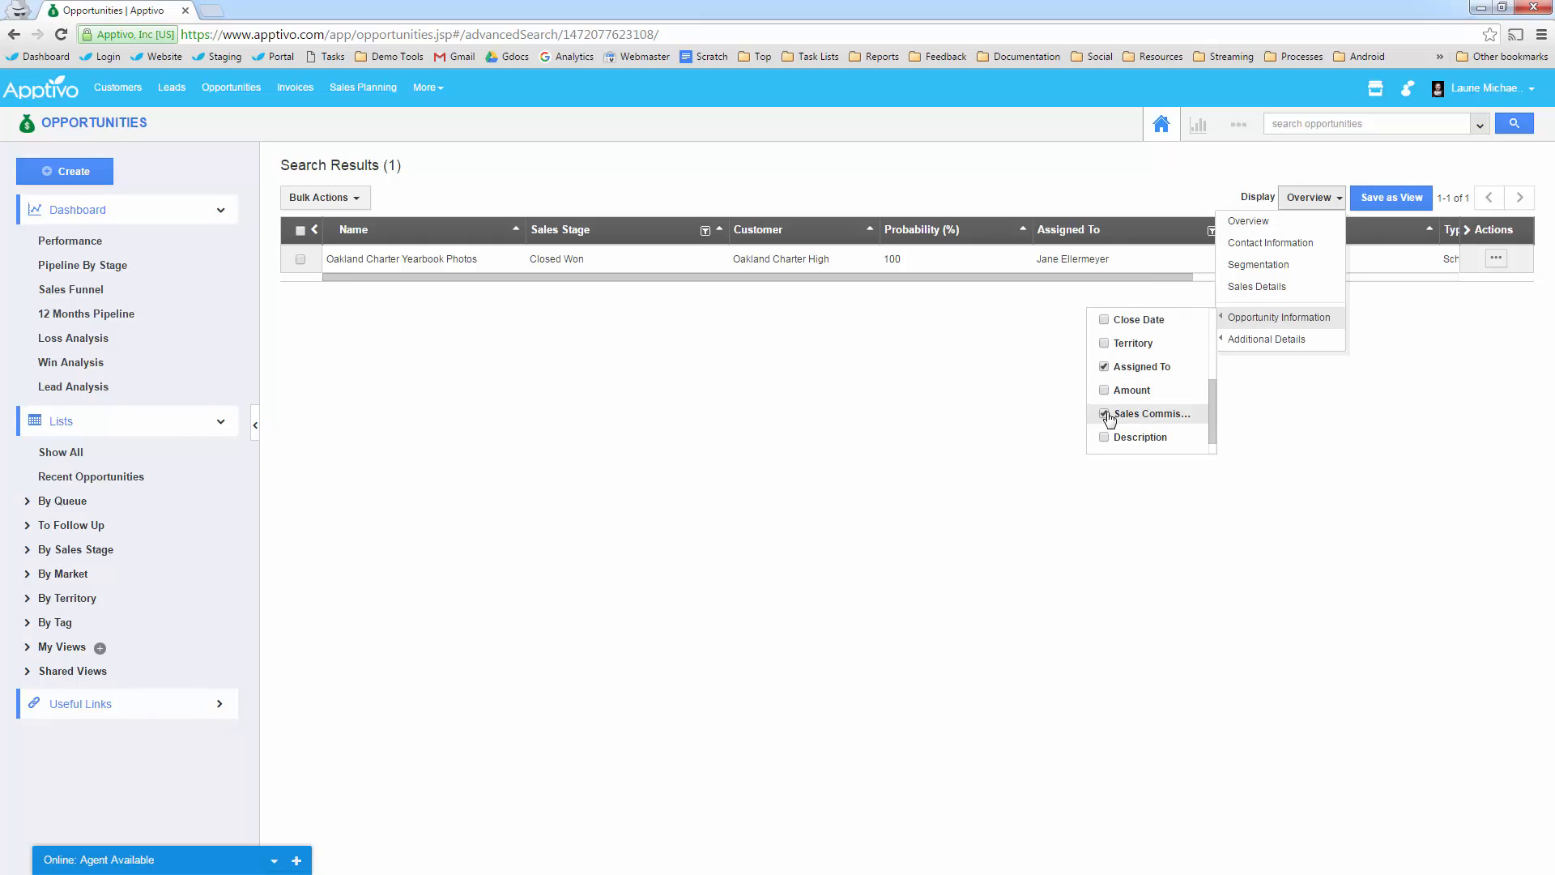
{"action": "left_click", "coordinate": [928, 405]}
Remove the Assigned To column and narrow the Sales Stage, Contact and Type columns of the search results.
{"action": "left_click_drag", "start_coordinate": [1235, 235], "coordinate": [1154, 234]}
{"action": "left_click_drag", "start_coordinate": [712, 235], "coordinate": [623, 234]}
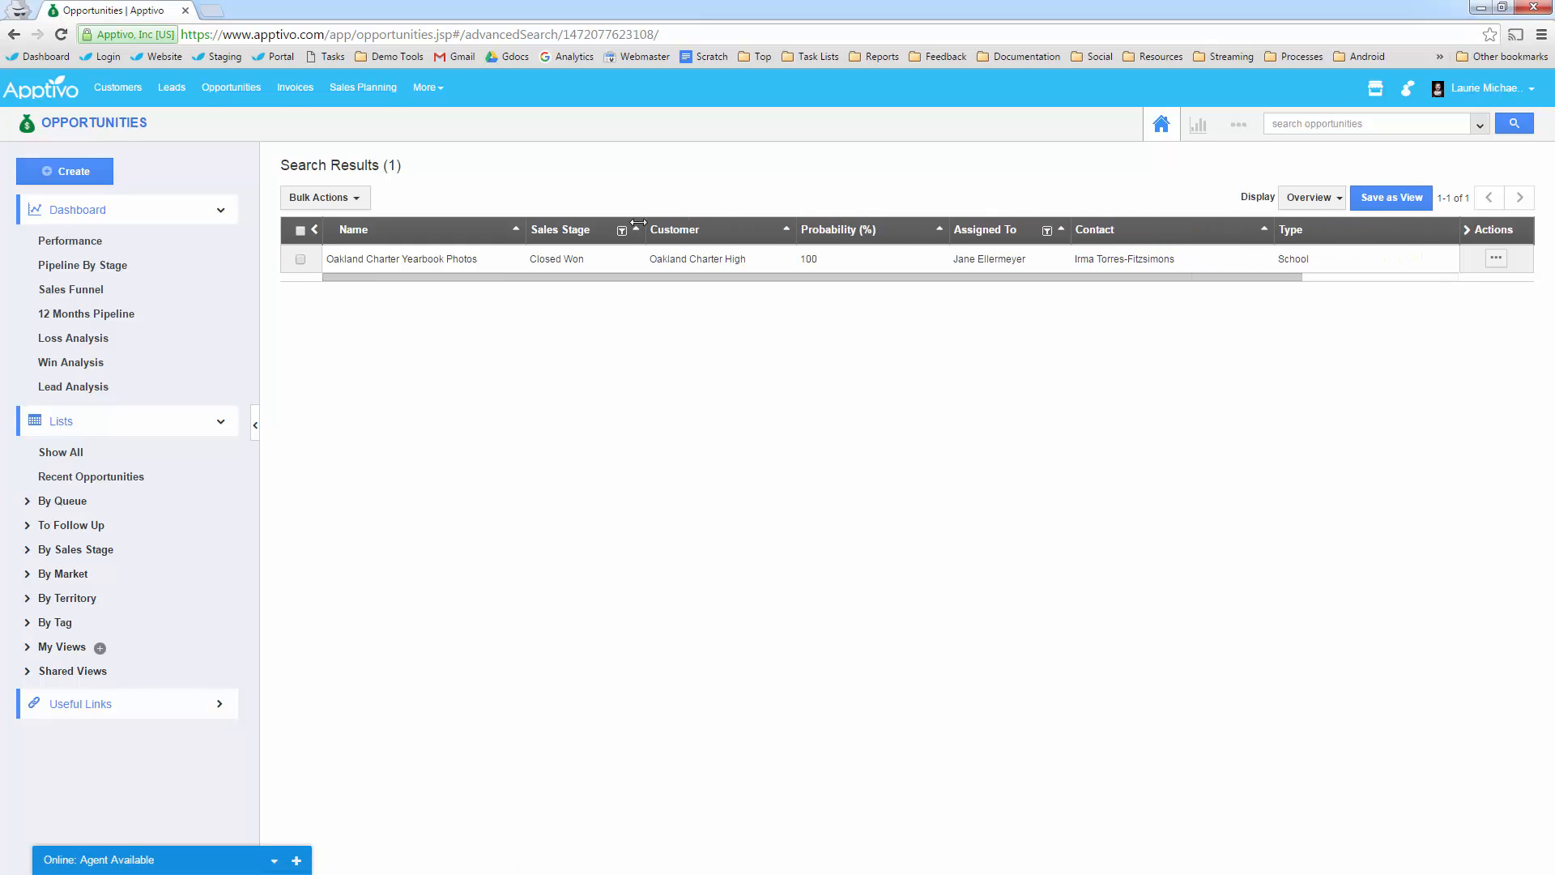
{"action": "left_click", "coordinate": [1304, 198]}
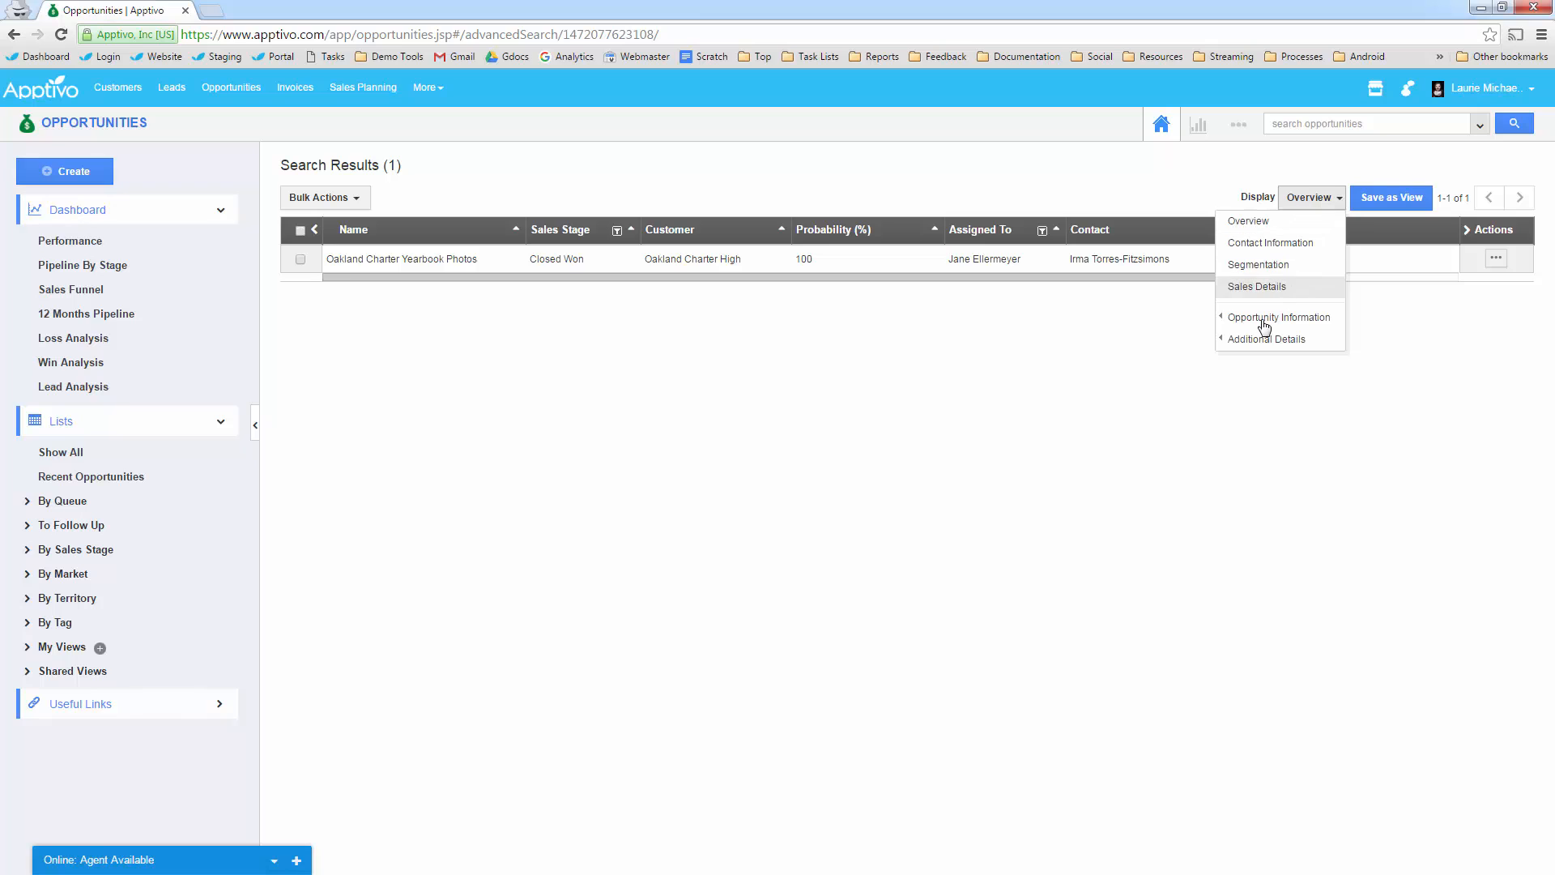
{"action": "mouse_move", "coordinate": [1278, 316]}
{"action": "scroll", "coordinate": [1150, 359], "scroll_direction": "down", "scroll_amount": 3}
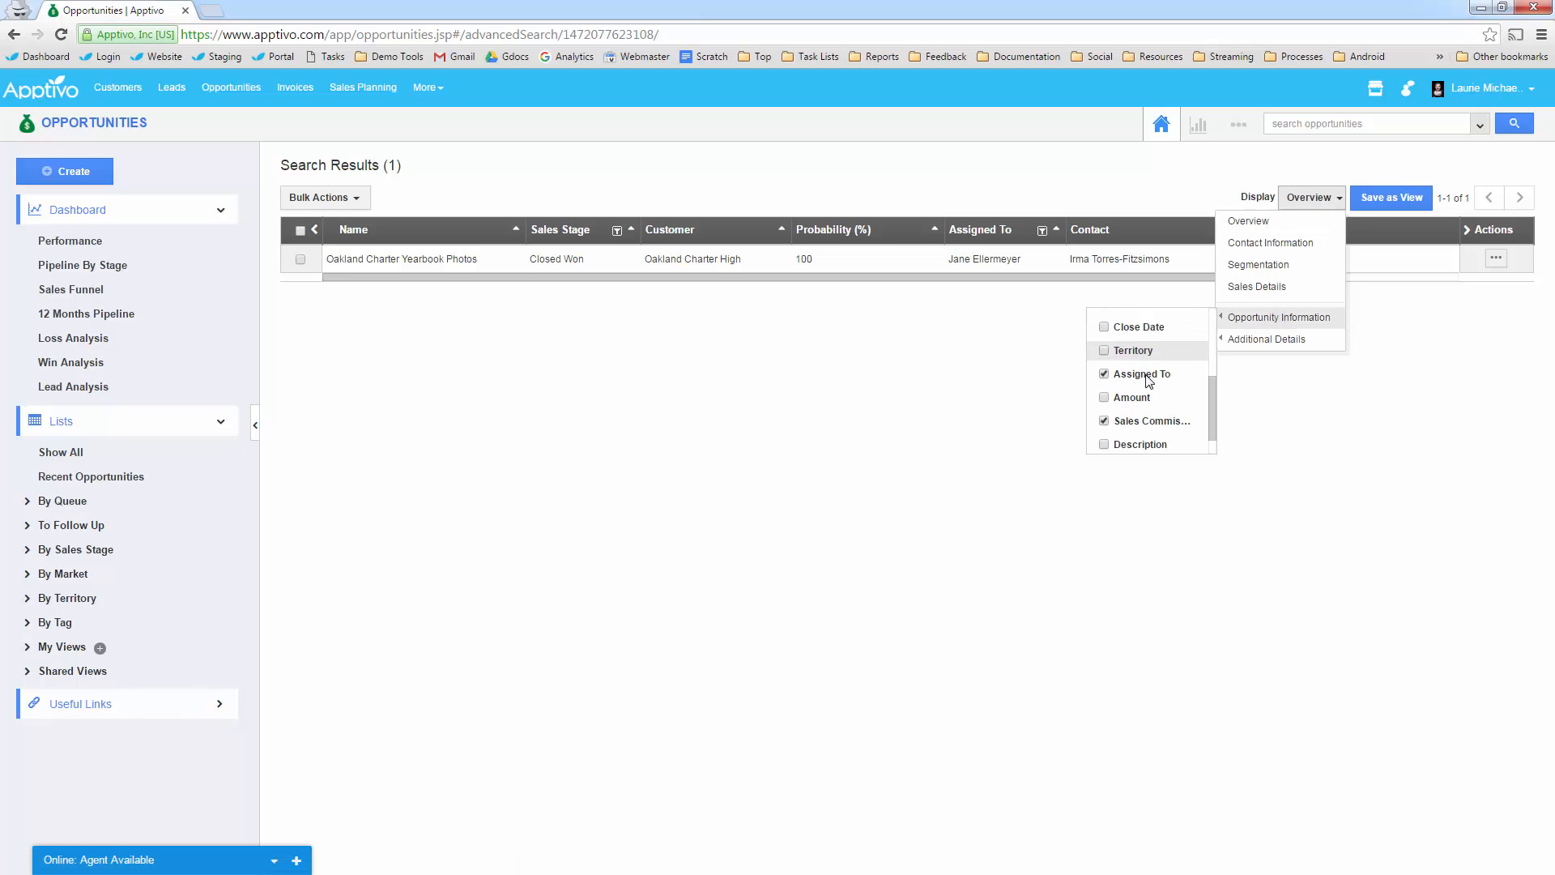
{"action": "left_click", "coordinate": [1139, 363]}
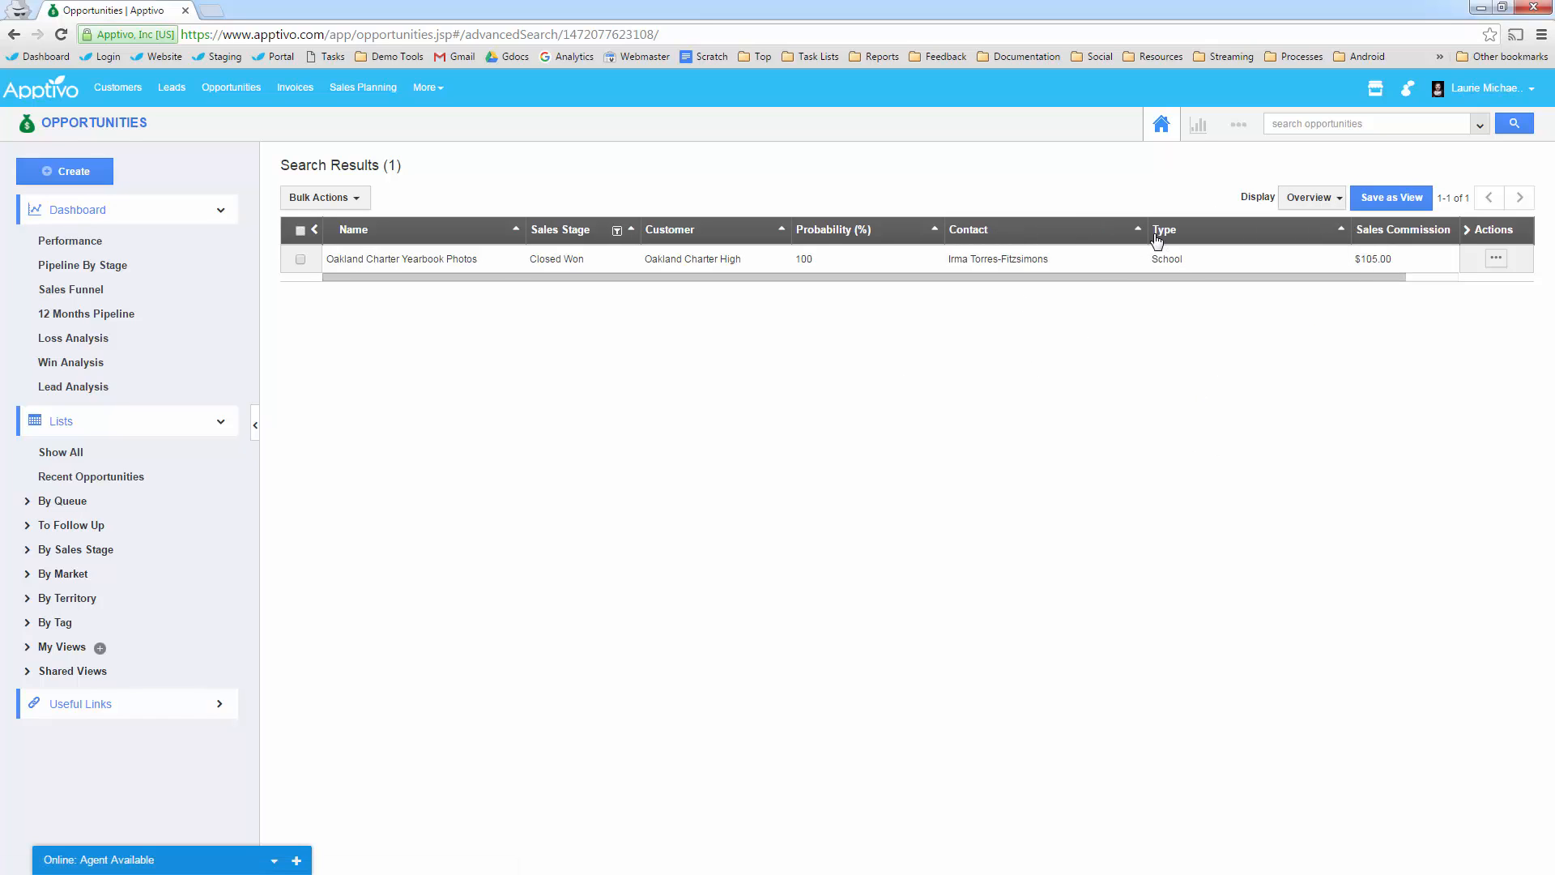
{"action": "left_click_drag", "start_coordinate": [1149, 232], "coordinate": [1095, 232]}
{"action": "left_click_drag", "start_coordinate": [1287, 234], "coordinate": [1203, 234]}
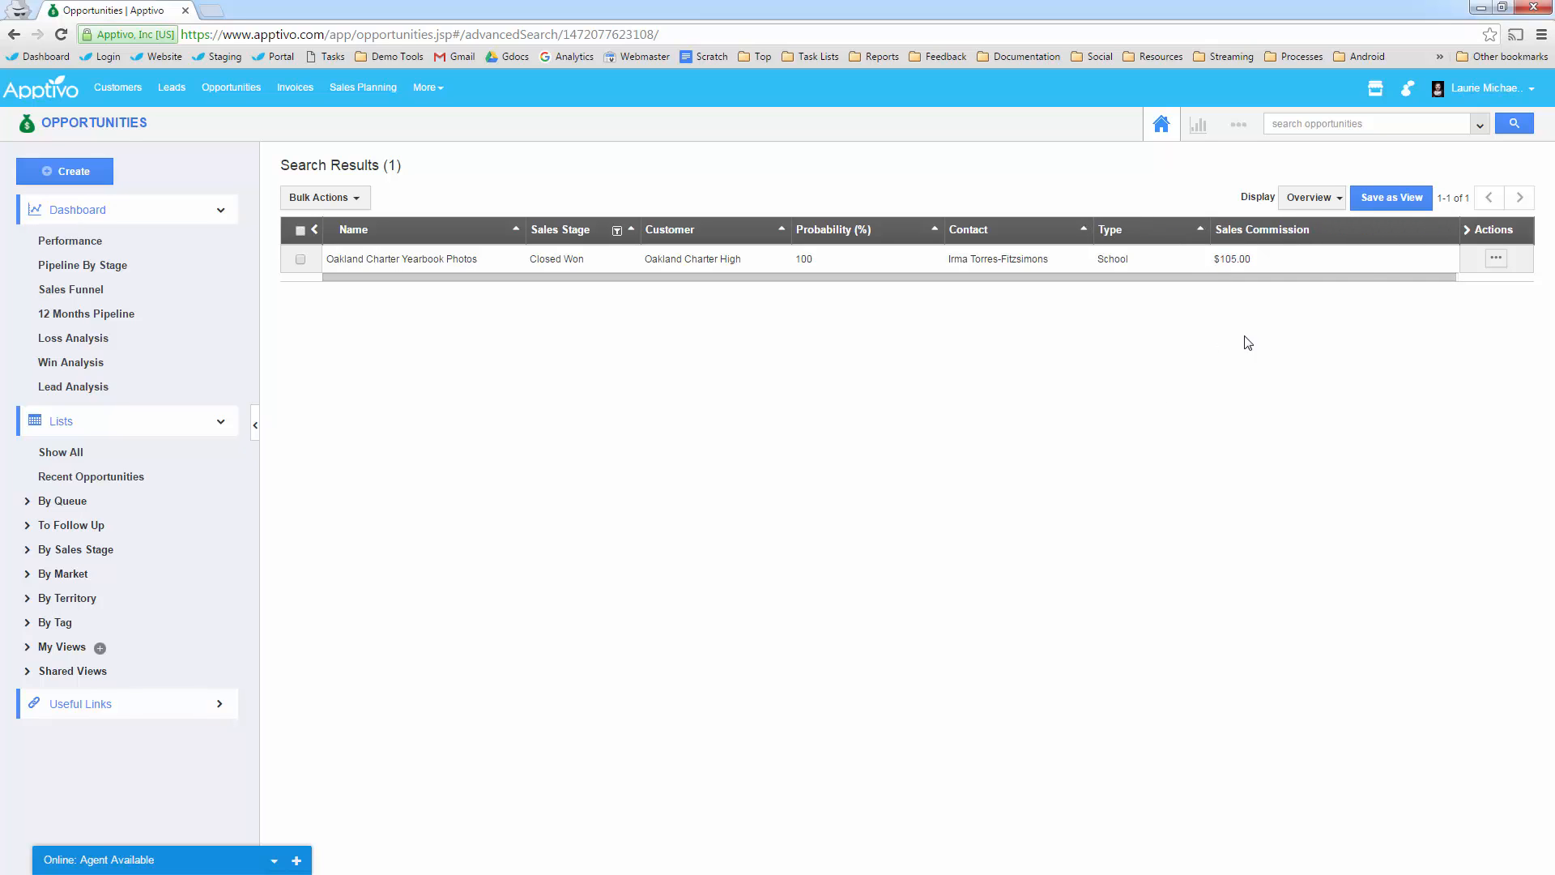
Save the search as a view named as the employee's Commission Report and list the saved views under My Views.
{"action": "left_click", "coordinate": [1392, 198]}
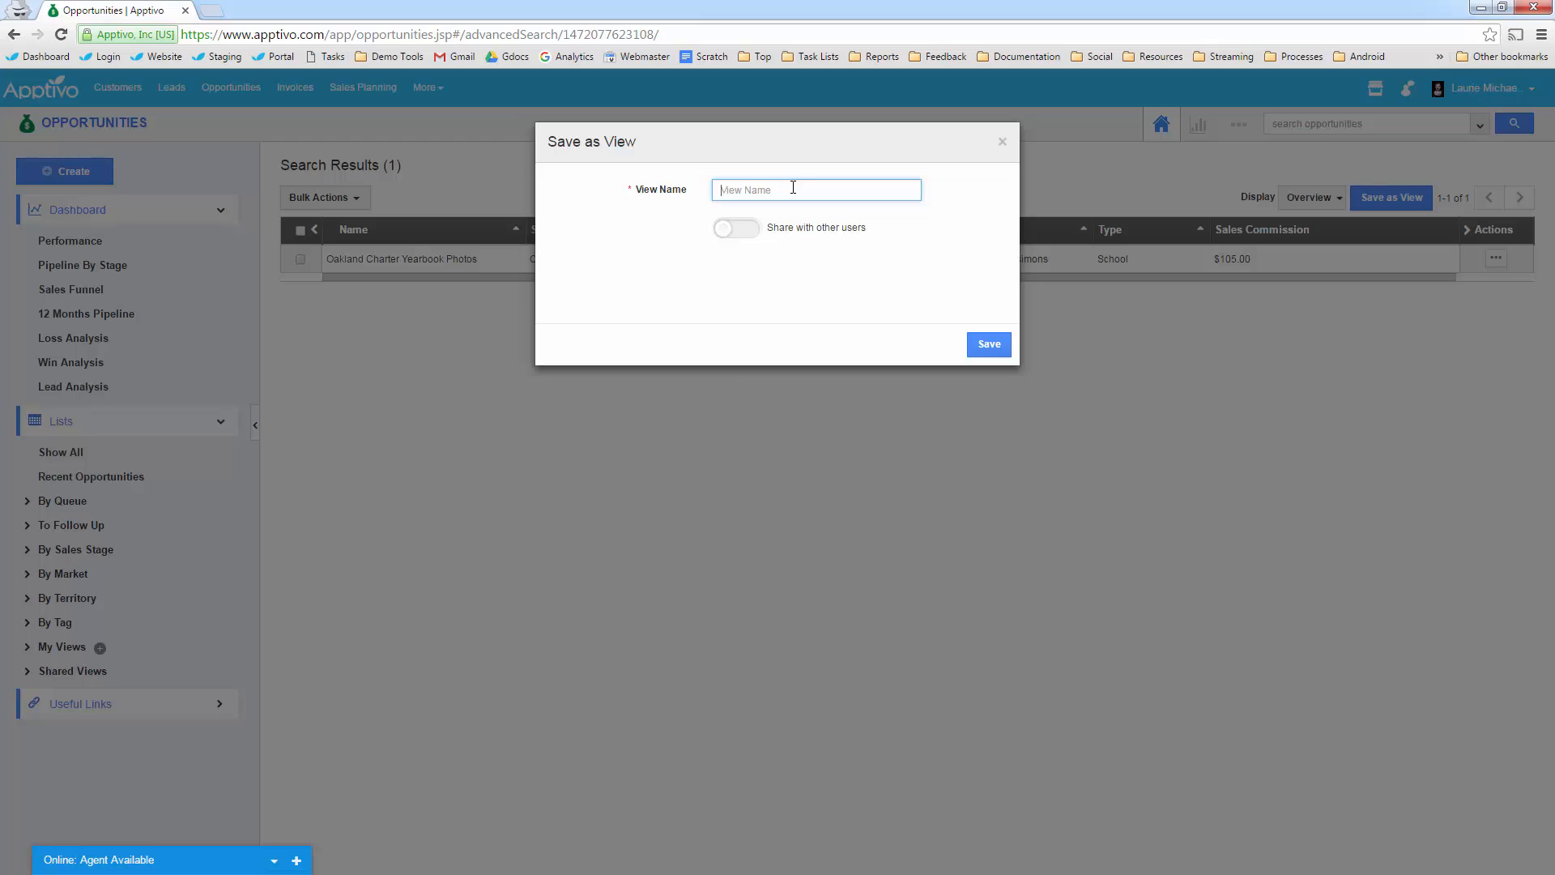
{"action": "type", "text": "Jane's Commission Report"}
{"action": "left_click", "coordinate": [989, 347]}
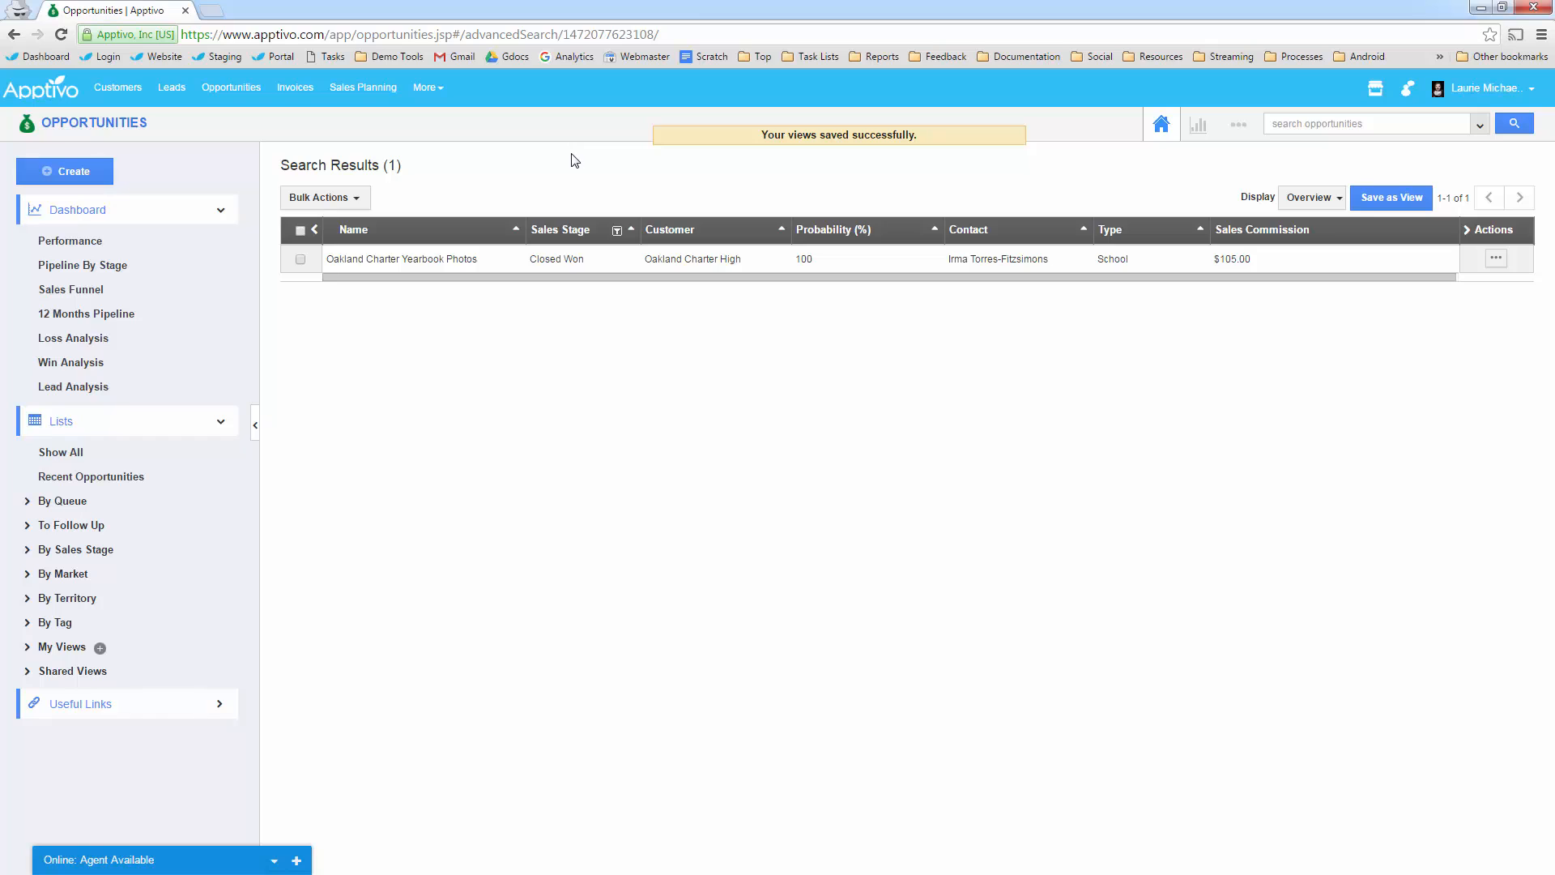
{"action": "left_click", "coordinate": [65, 646]}
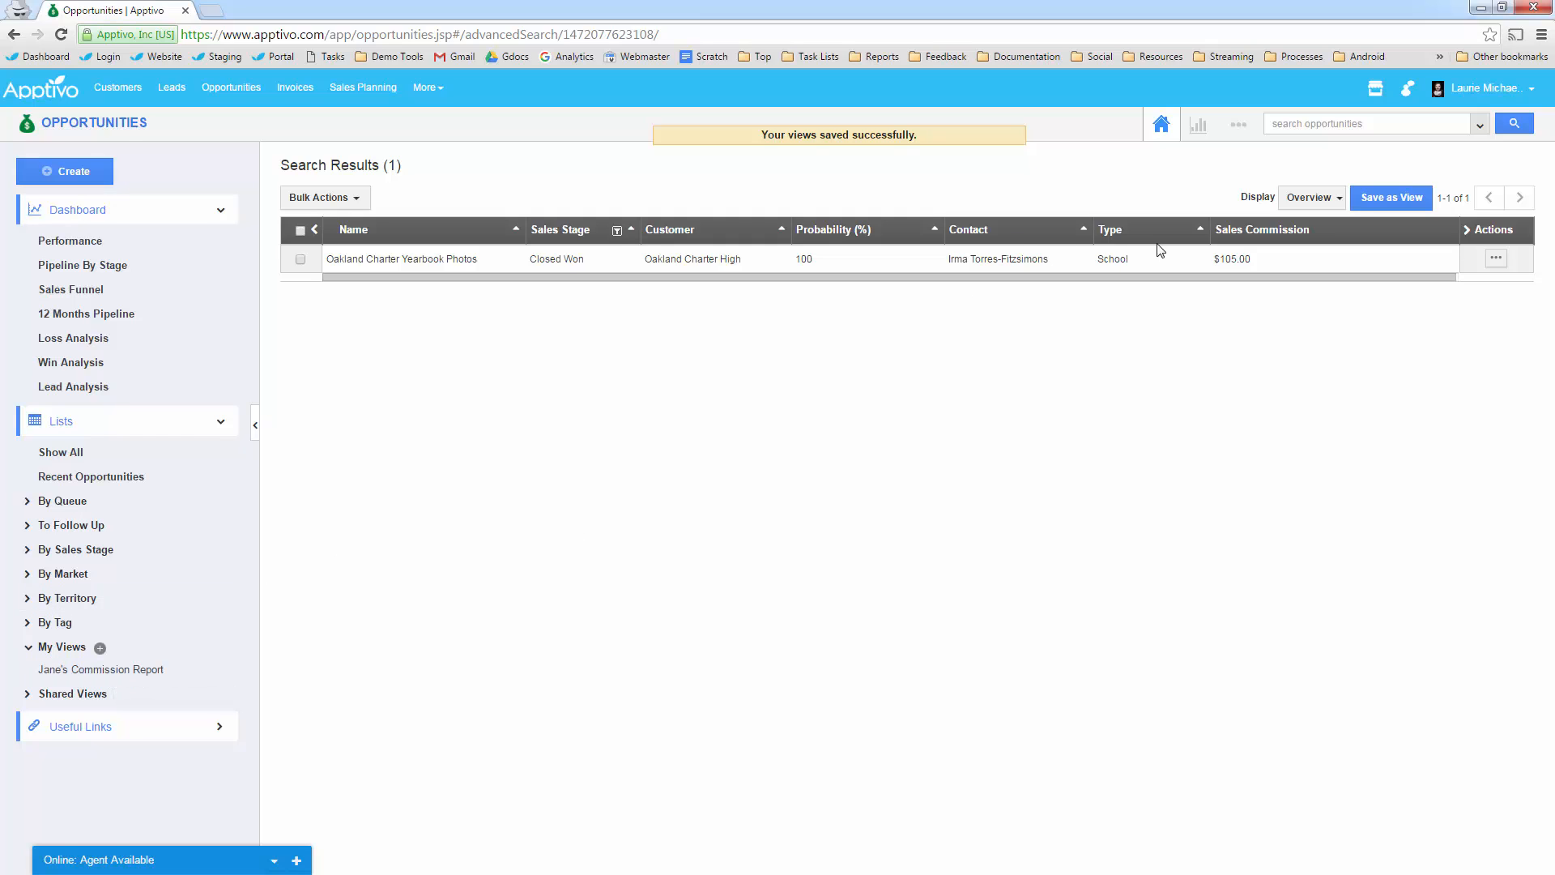
Select all opportunities in the search results and export them as .xls with the current view's fields.
{"action": "left_click", "coordinate": [300, 232]}
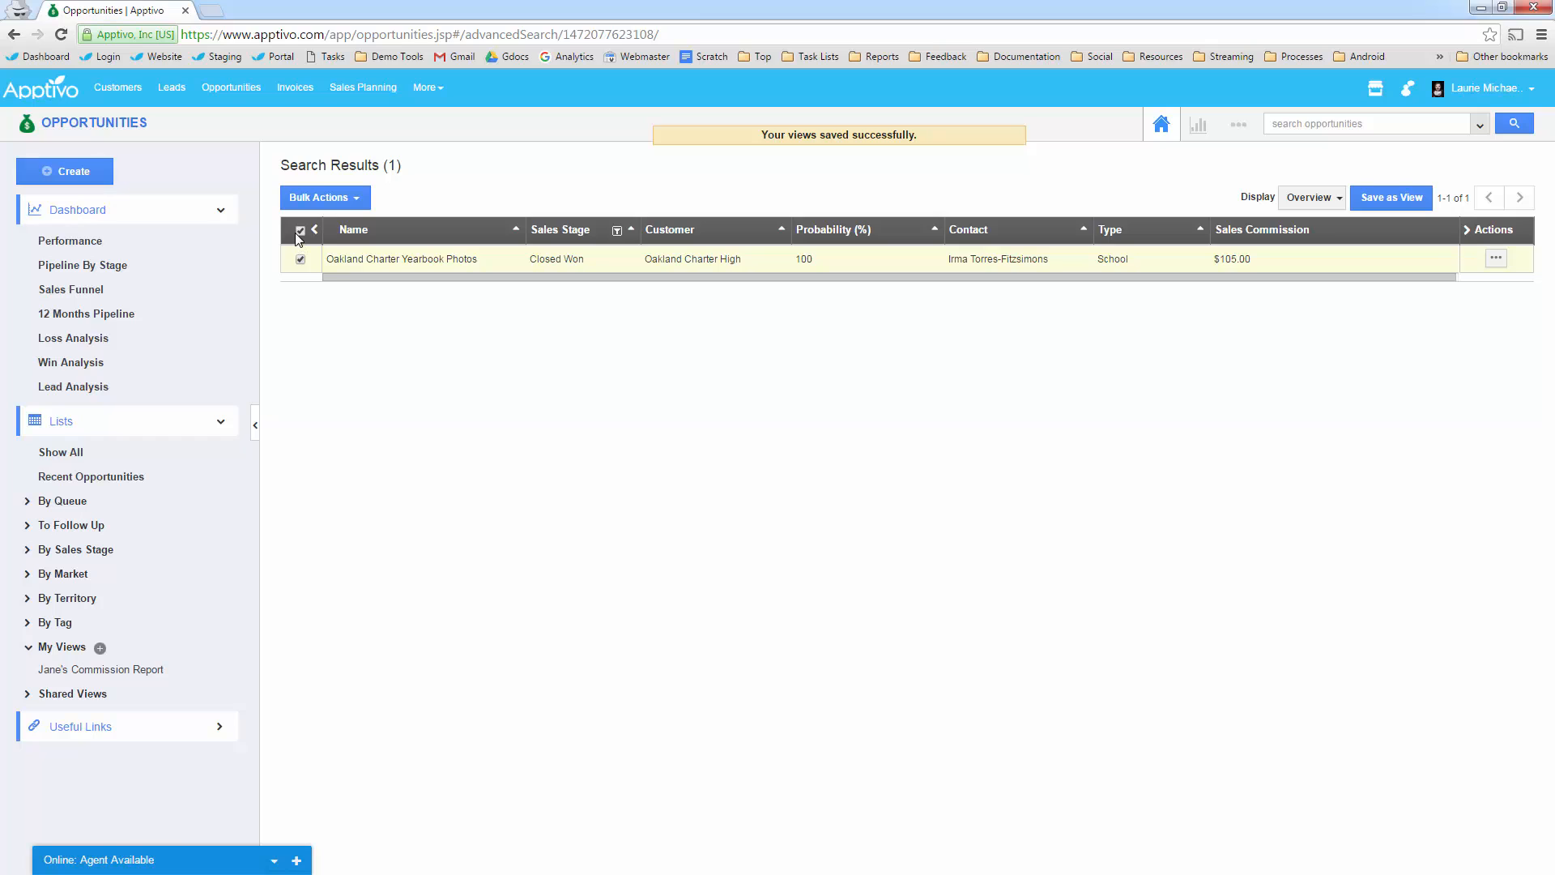
{"action": "left_click", "coordinate": [328, 213]}
{"action": "mouse_move", "coordinate": [340, 290]}
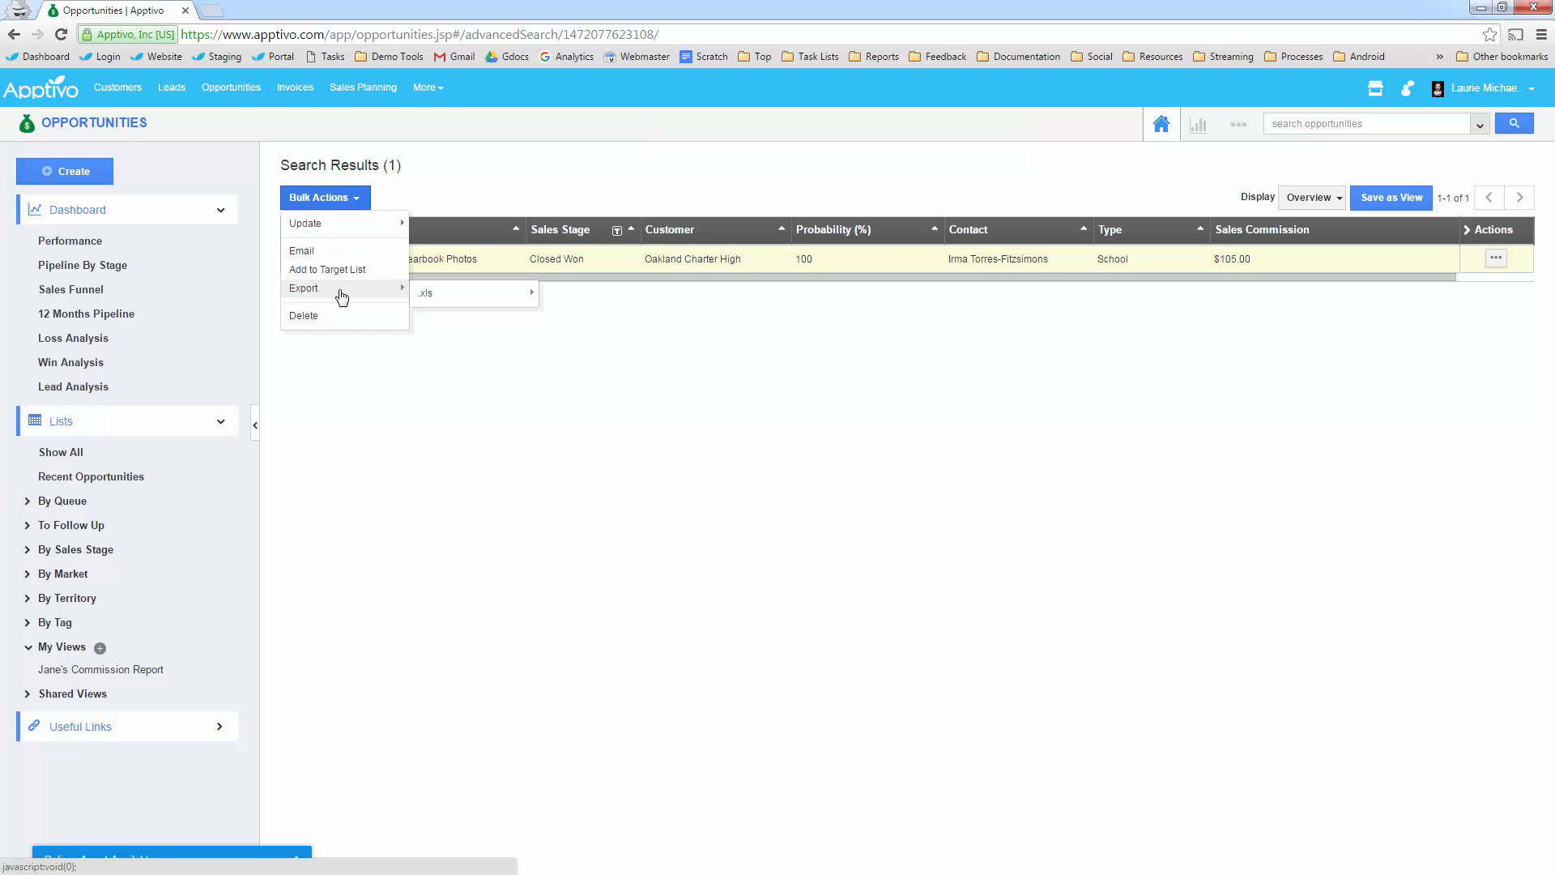
{"action": "mouse_move", "coordinate": [441, 295]}
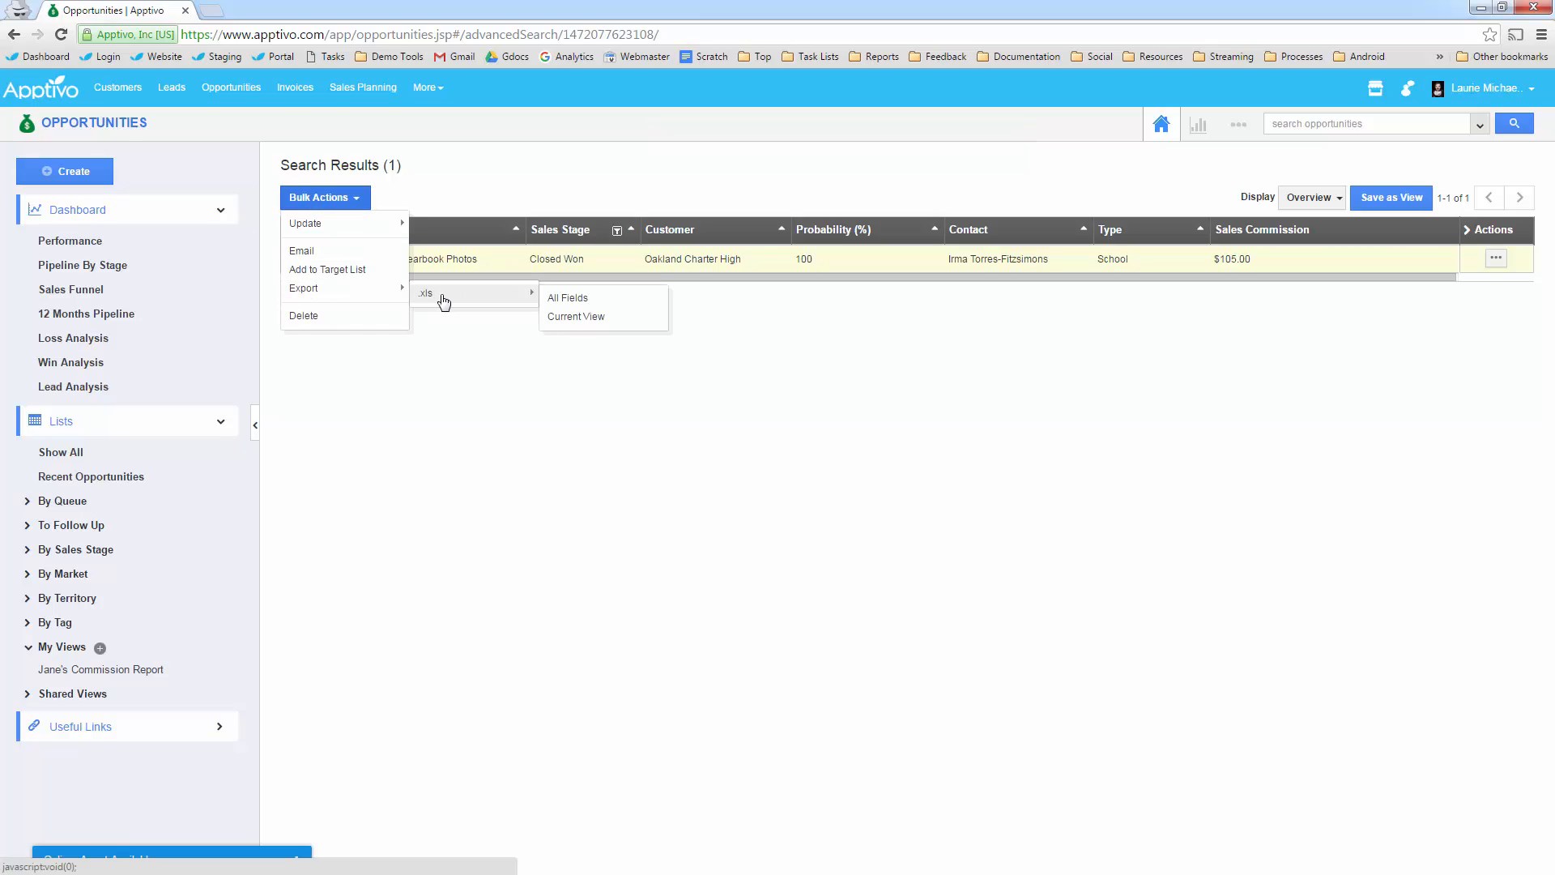
{"action": "left_click", "coordinate": [585, 320]}
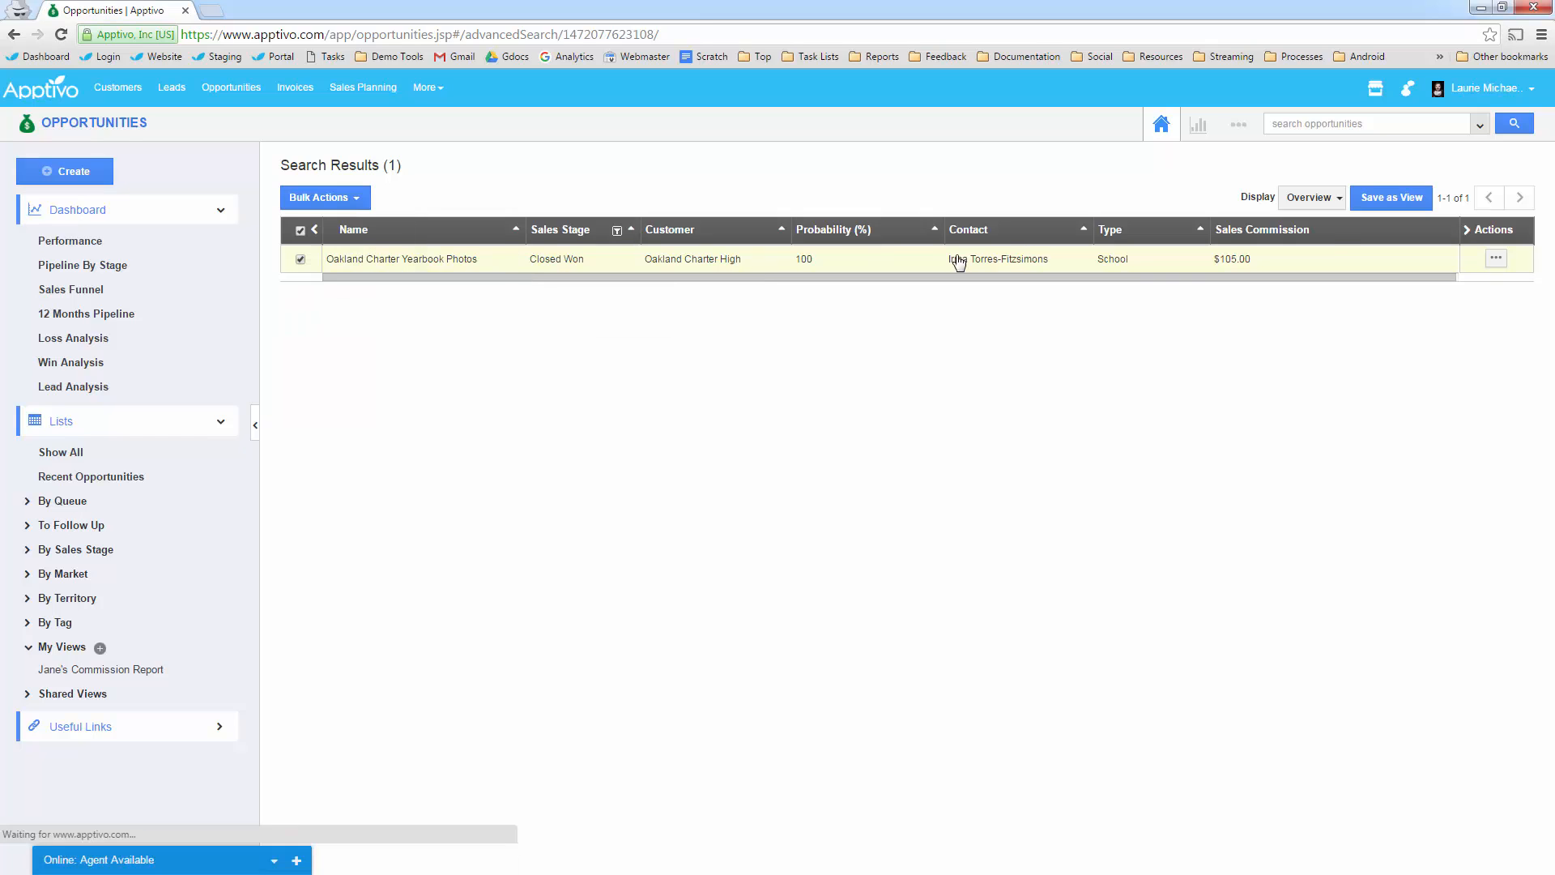
Open the exported opportunities file in Excel and examine its header and data rows.
{"action": "left_click", "coordinate": [139, 857]}
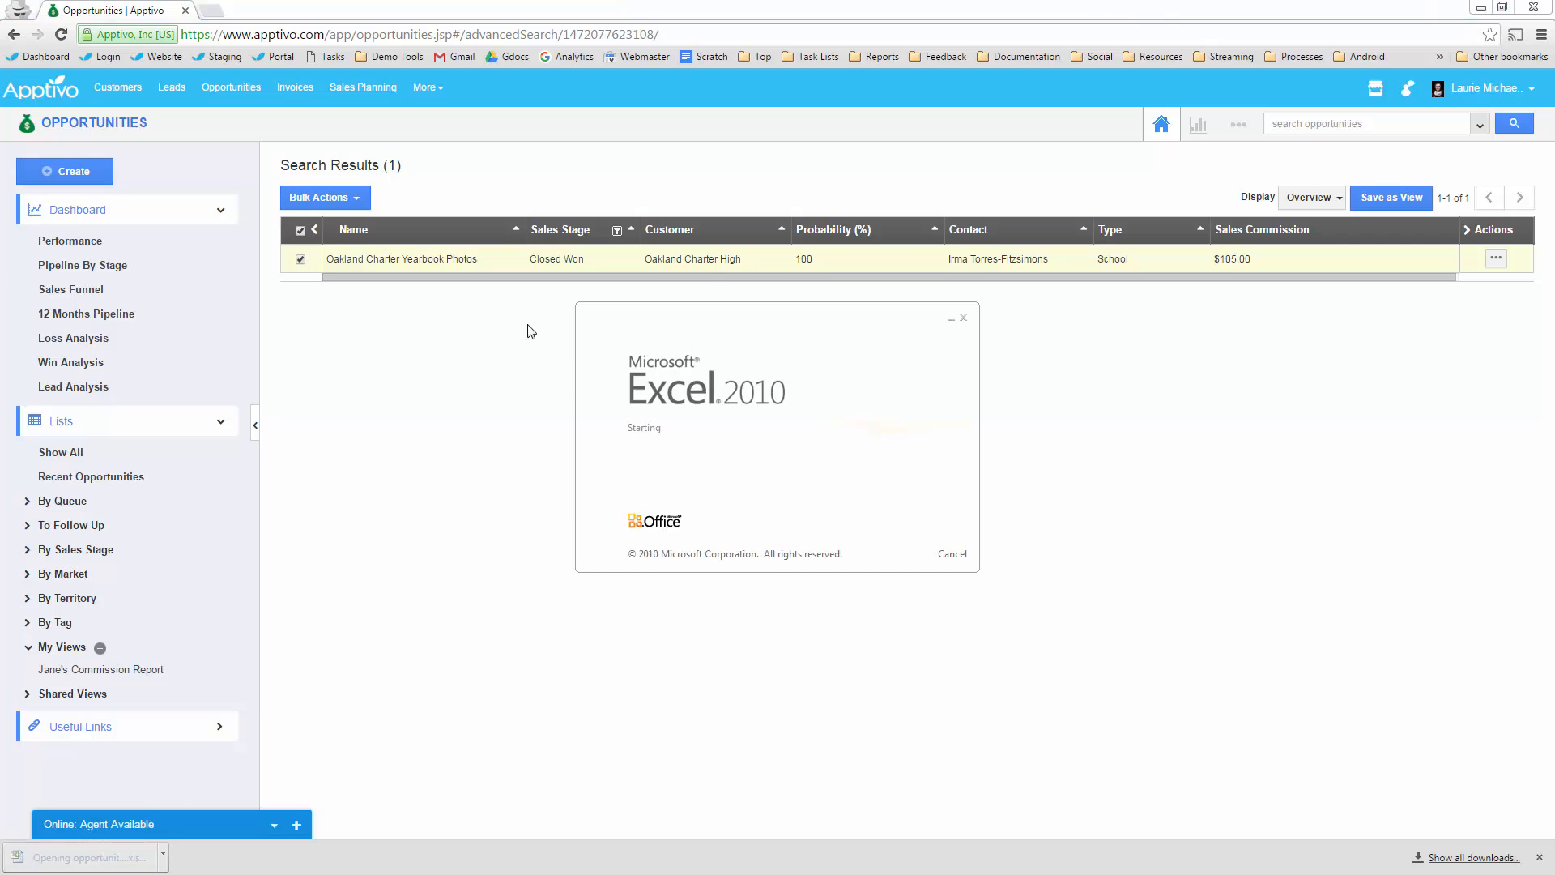
{"action": "left_click_drag", "start_coordinate": [1066, 114], "coordinate": [284, 151]}
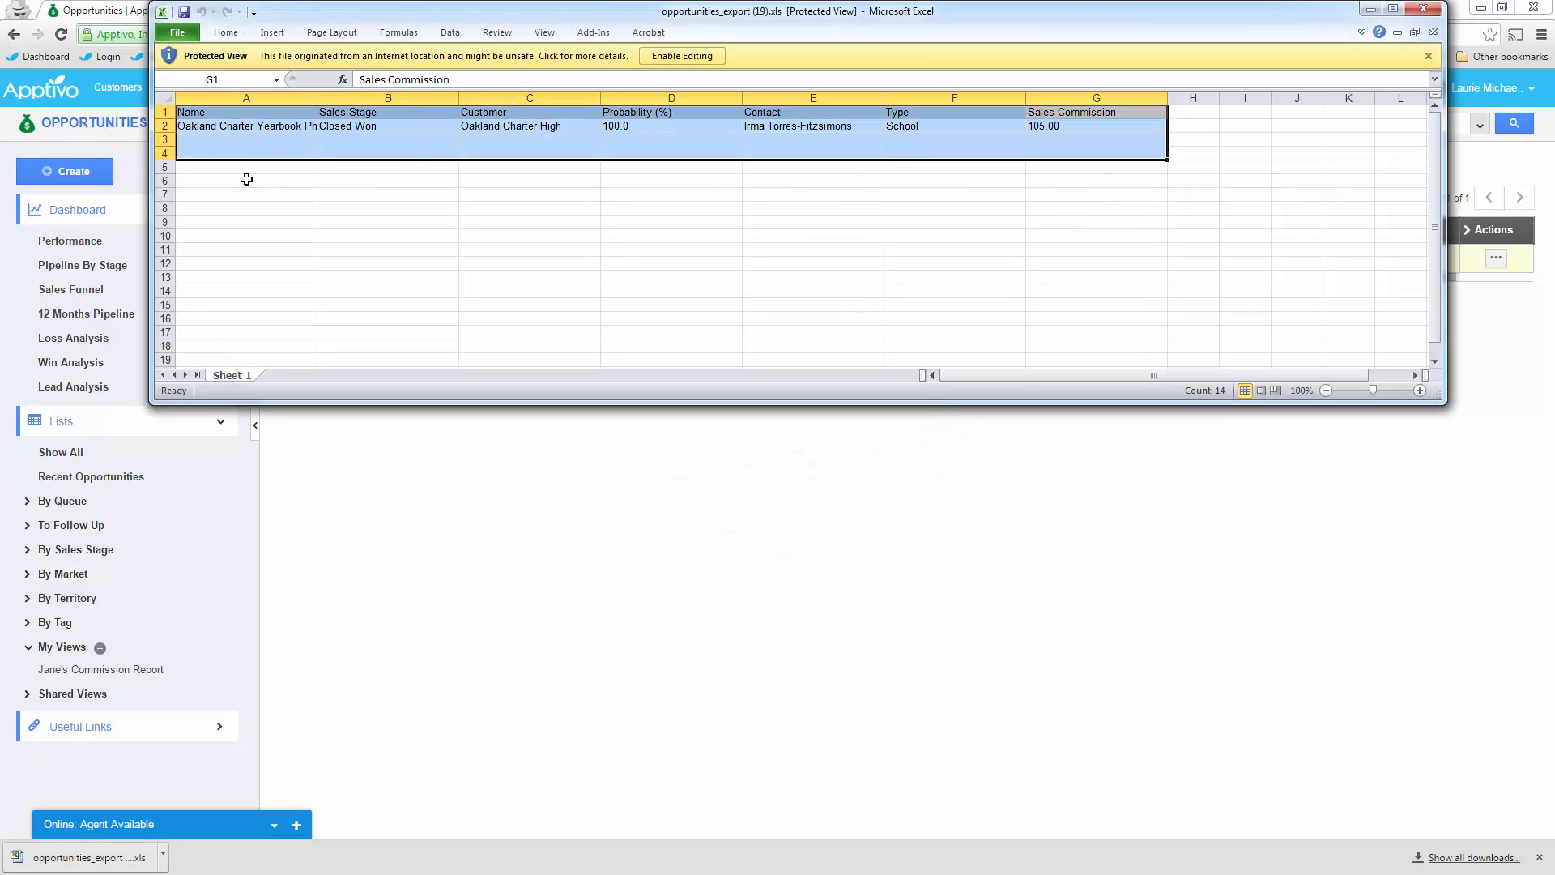
{"action": "left_click", "coordinate": [1029, 193]}
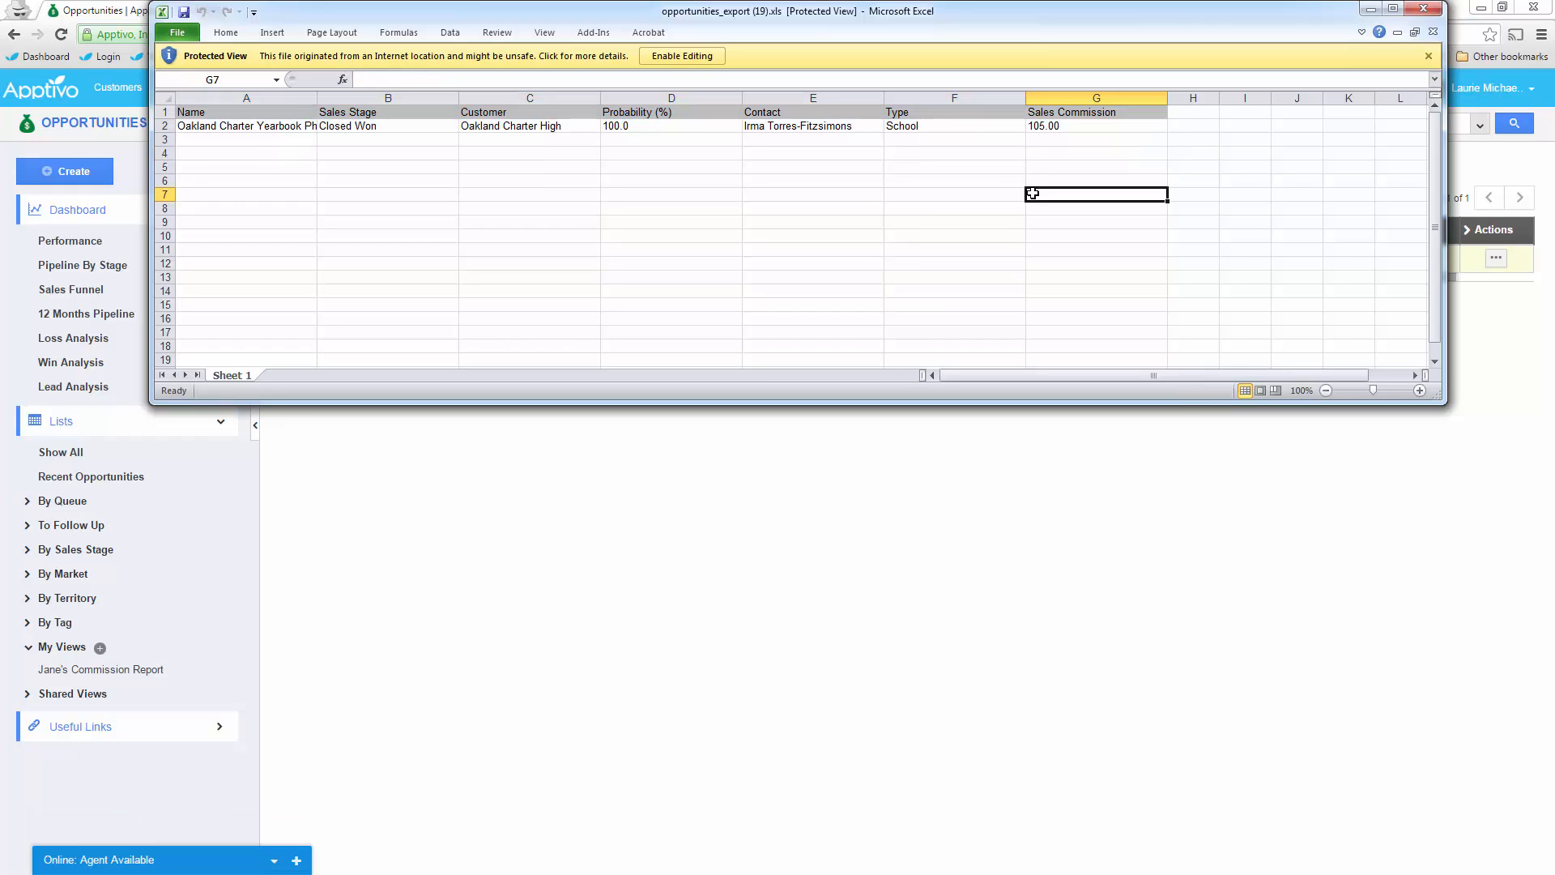
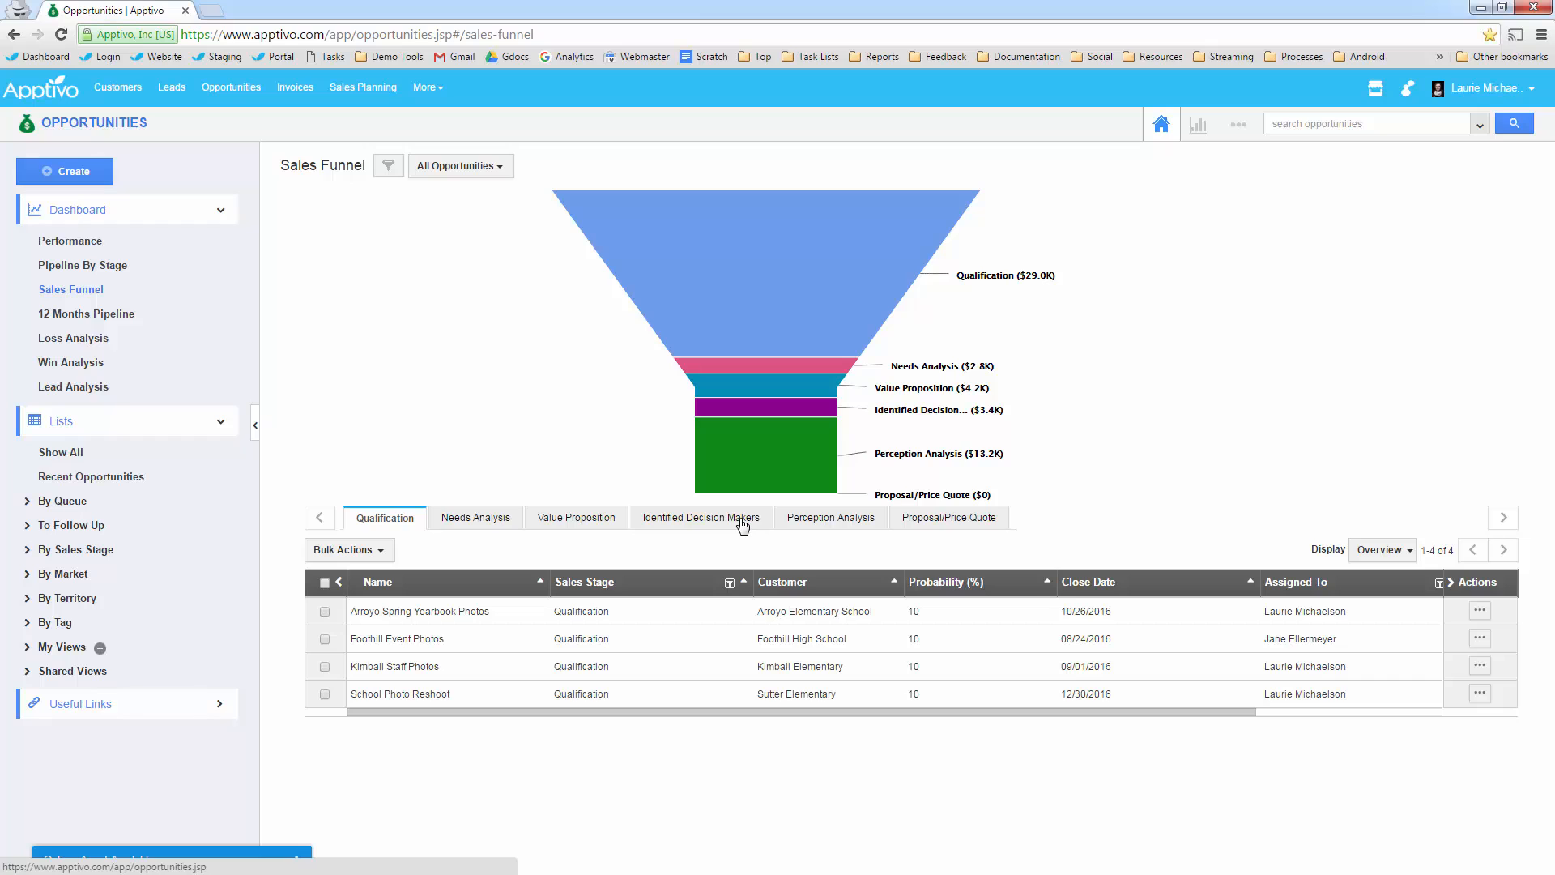
Examine the Sales Funnel dashboard's close date filter and its choices for all, own, team and employee opportunities.
{"action": "left_click", "coordinate": [453, 166]}
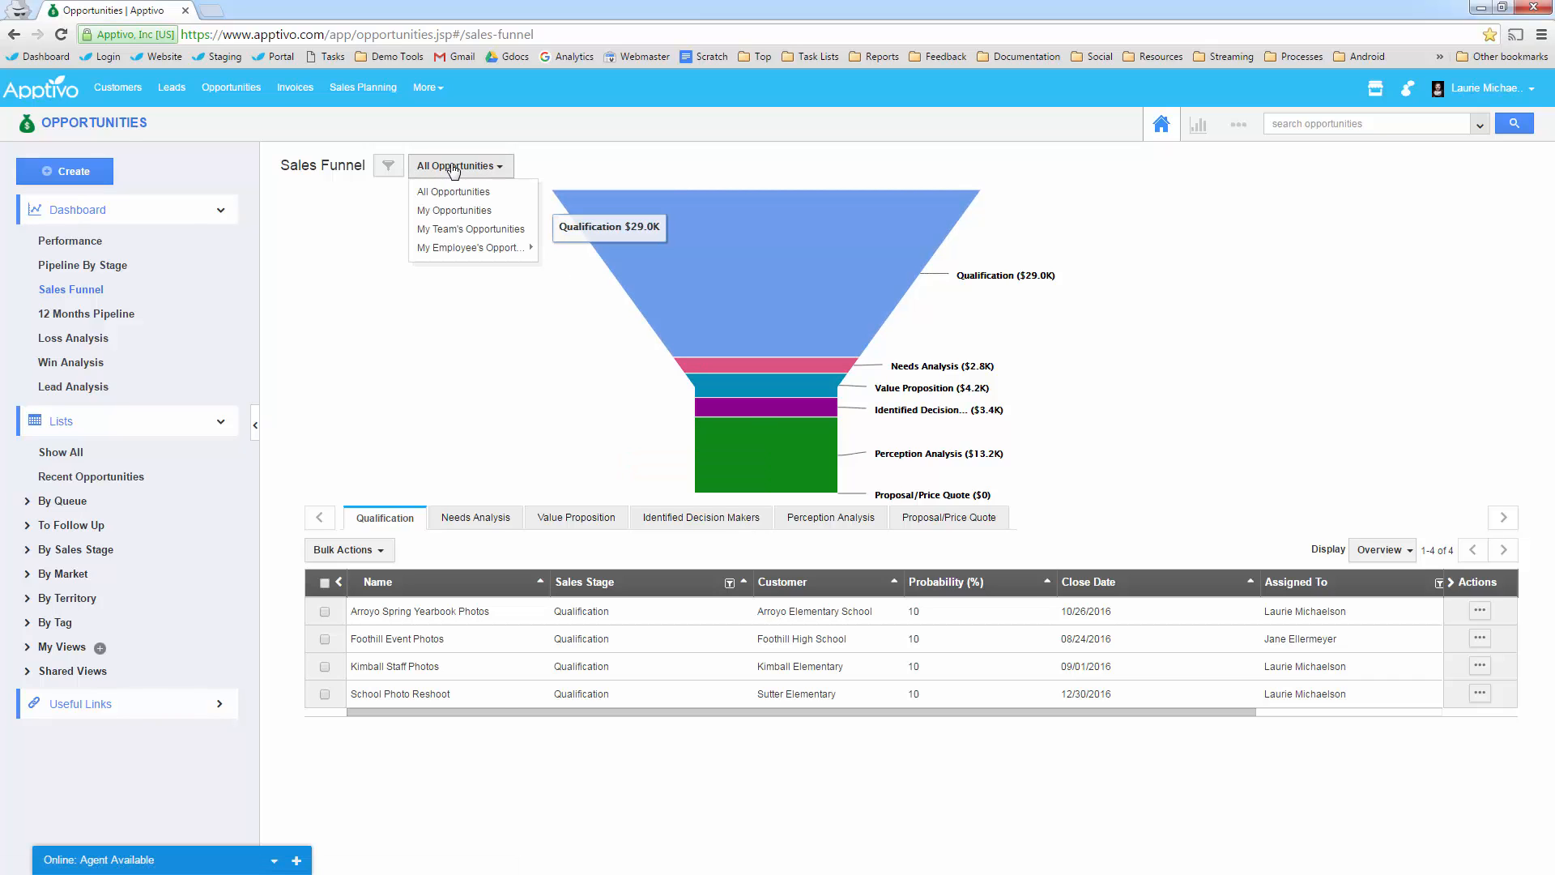
{"action": "left_click", "coordinate": [389, 166]}
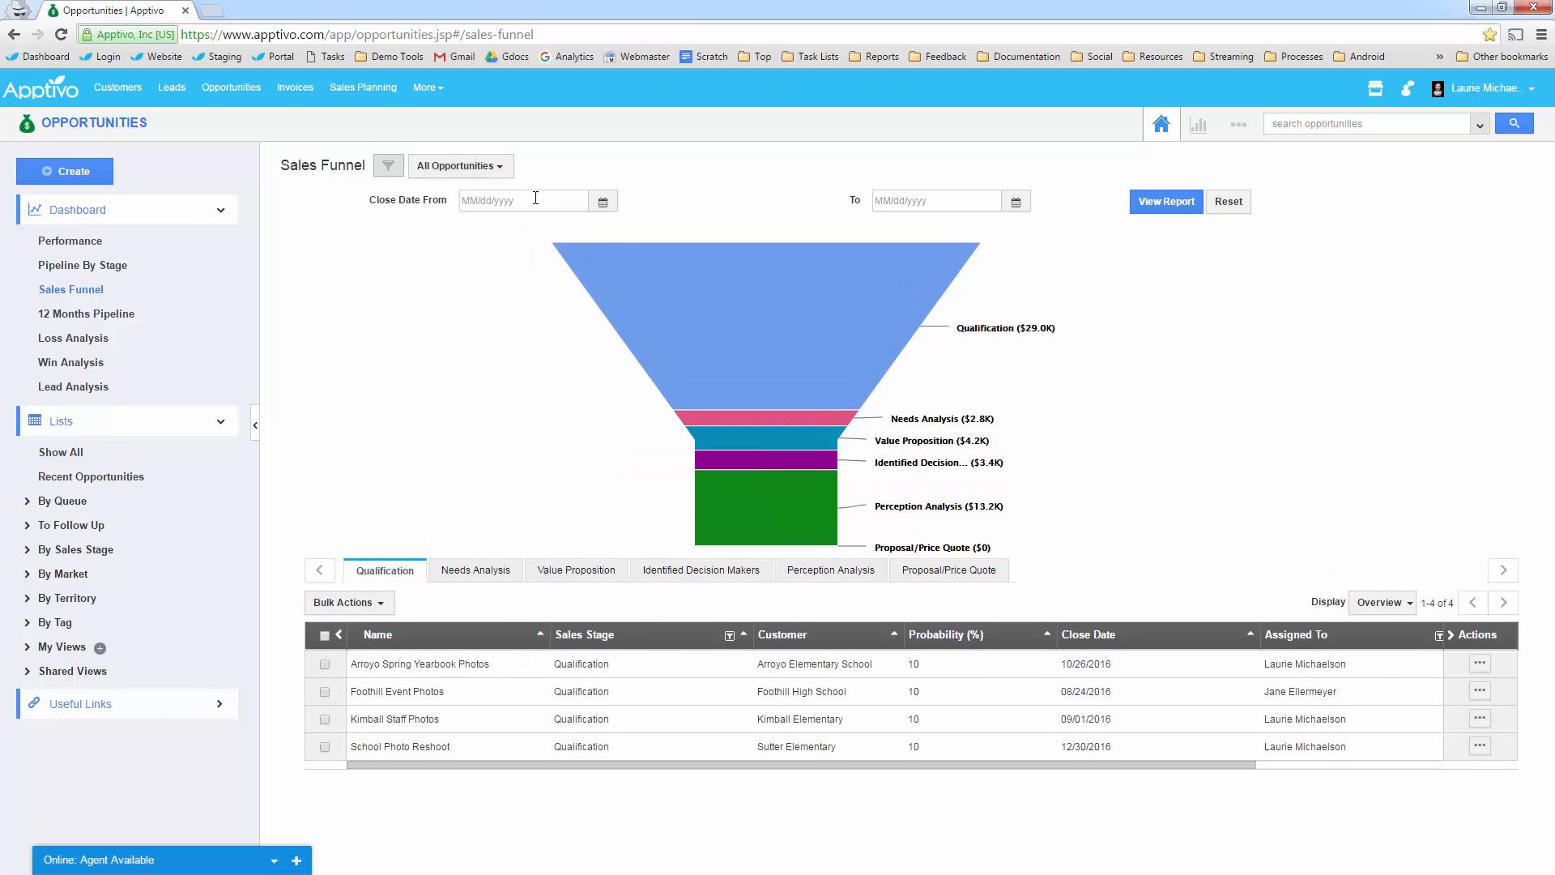
{"action": "left_click", "coordinate": [389, 167]}
{"action": "left_click", "coordinate": [451, 167]}
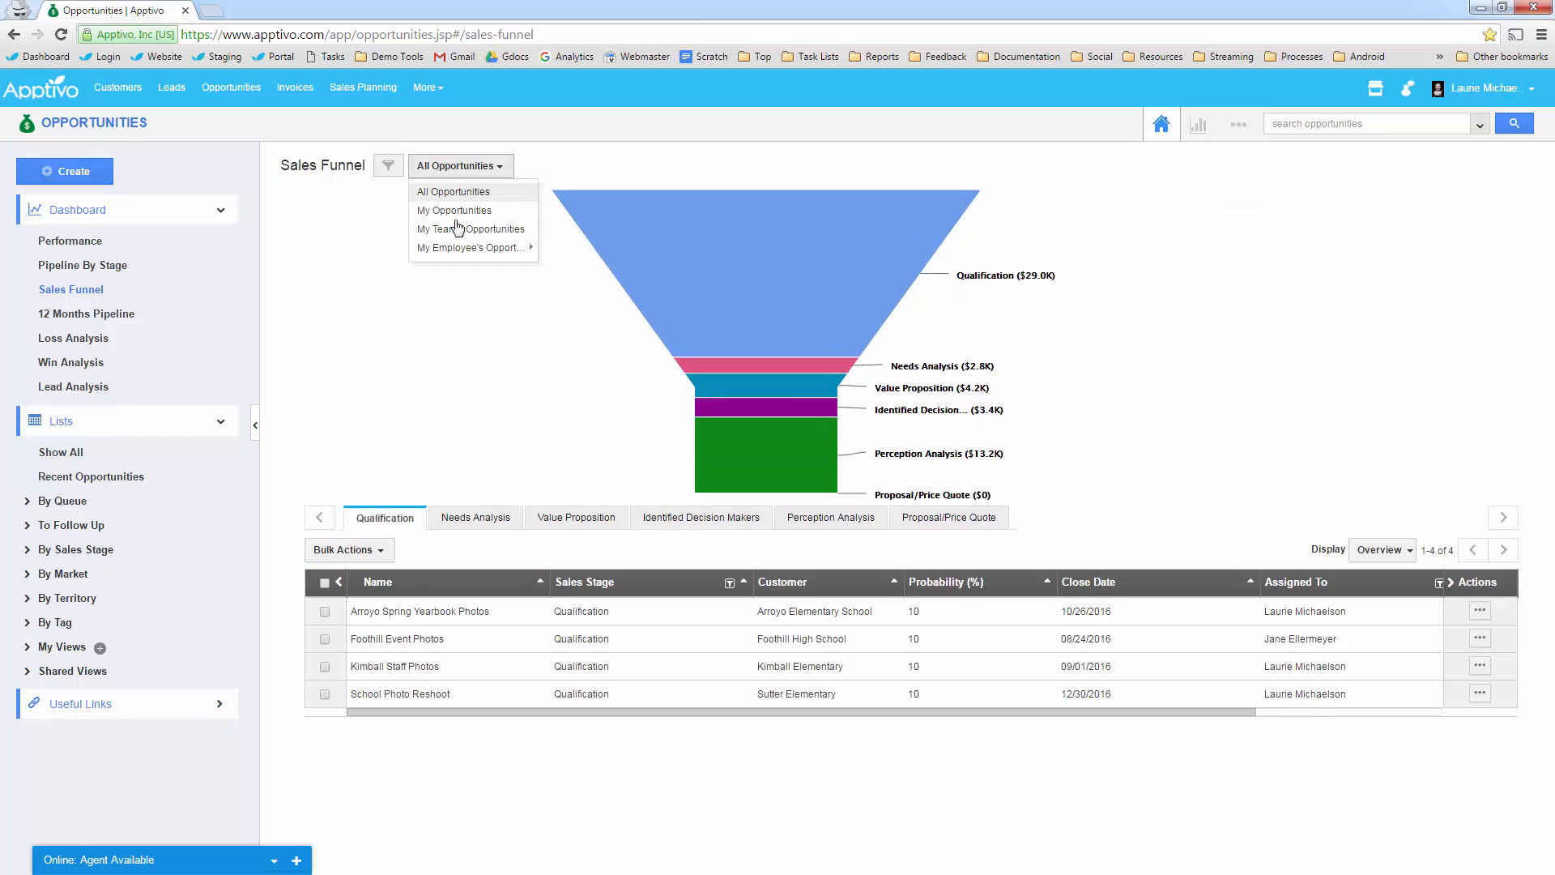
{"action": "mouse_move", "coordinate": [460, 251]}
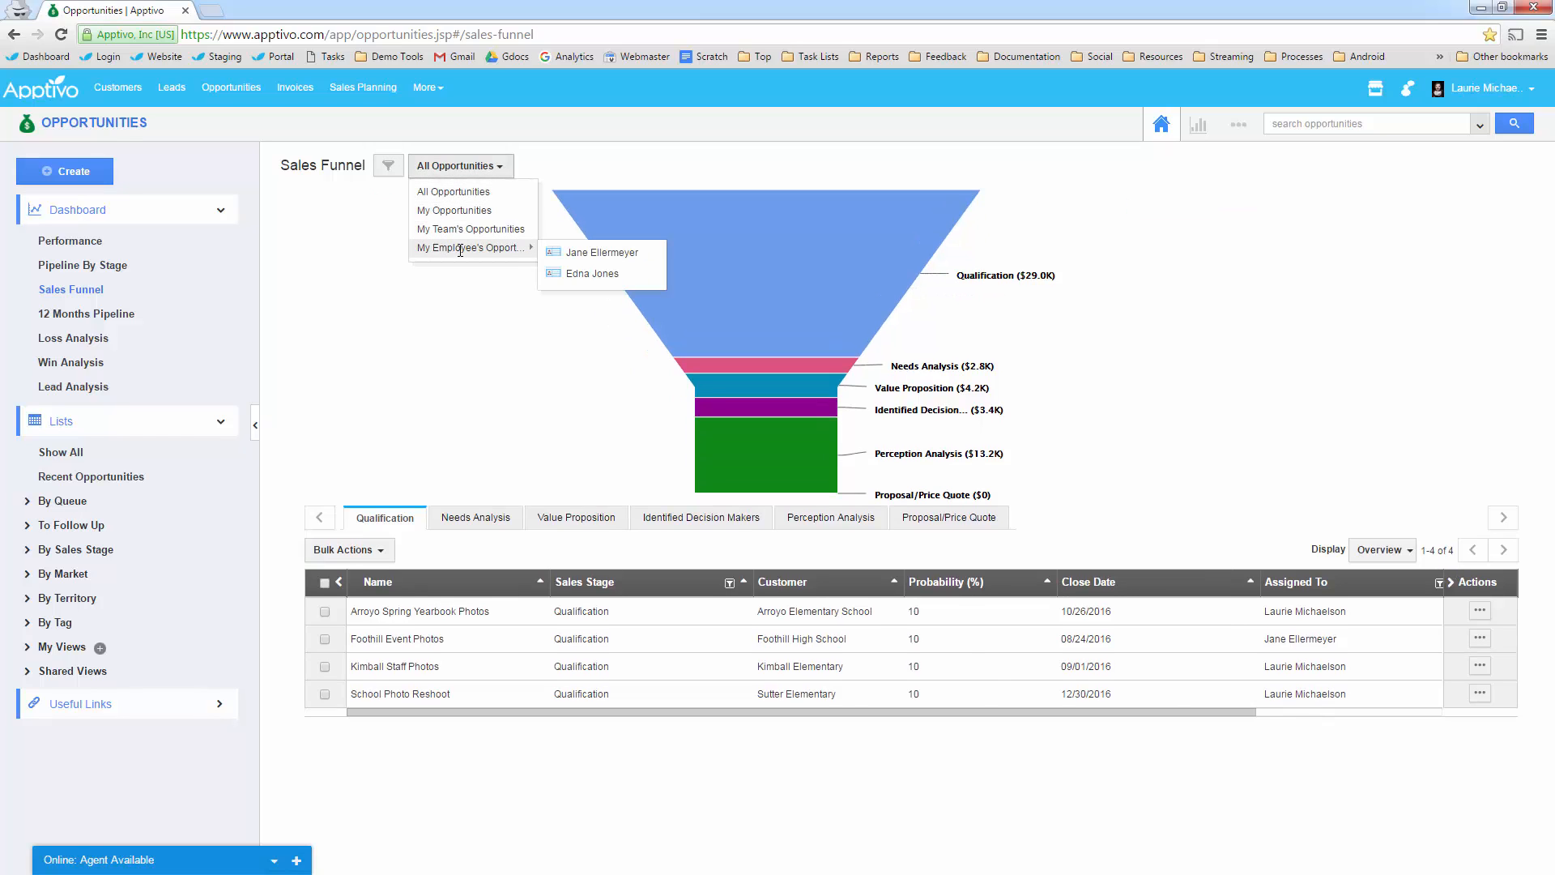
{"action": "right_click", "coordinate": [589, 256]}
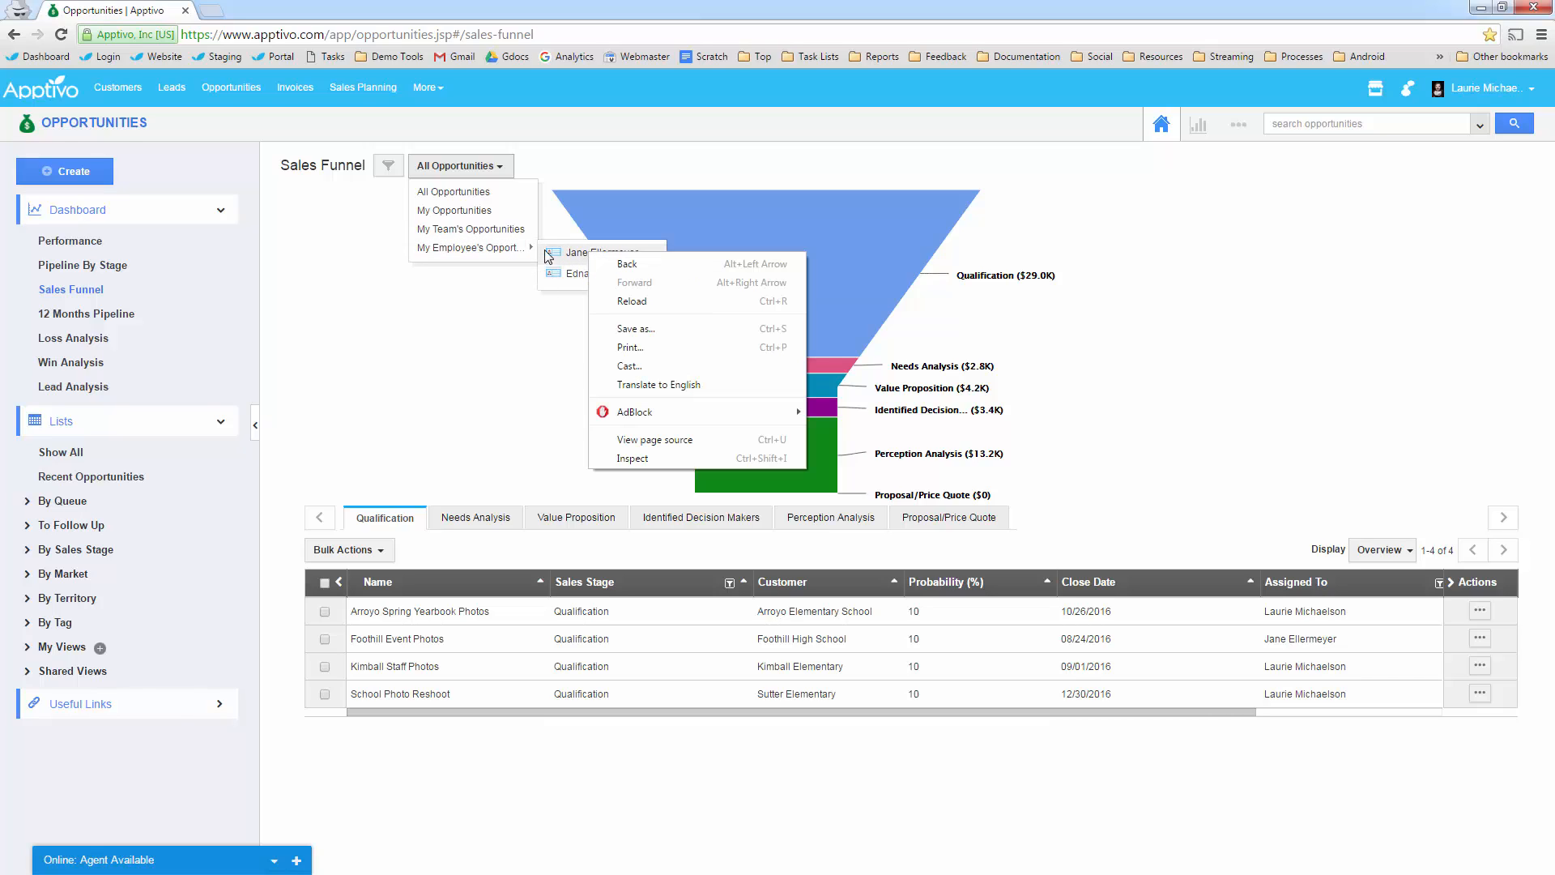
{"action": "left_click", "coordinate": [446, 200]}
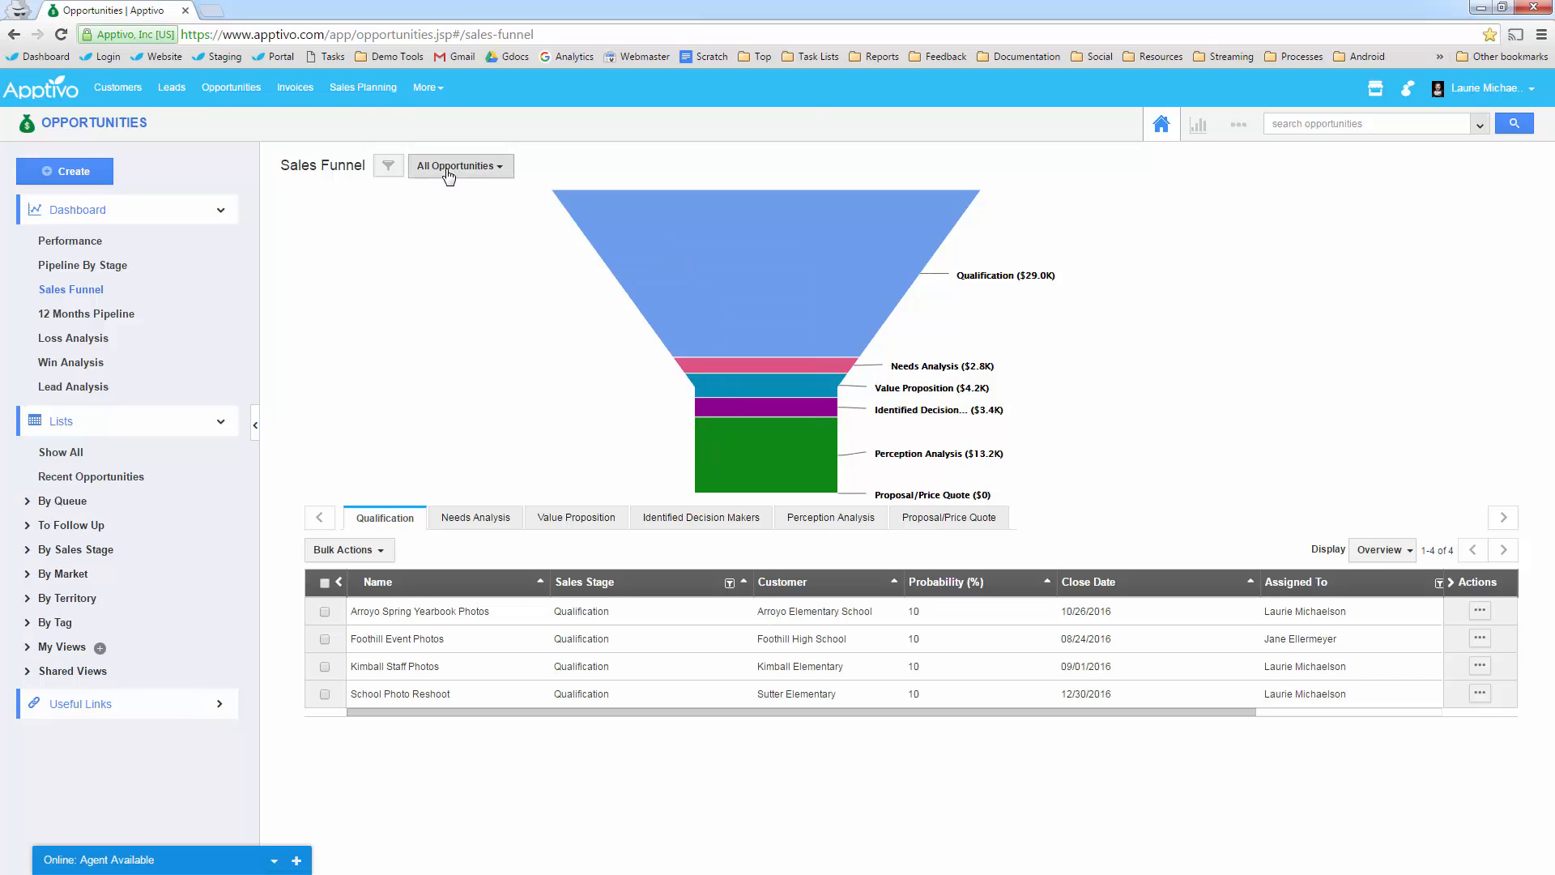
Filter the Sales Funnel dashboard to My Opportunities, then to the first employee listed under My Employee's Opportunities.
{"action": "left_click", "coordinate": [448, 172]}
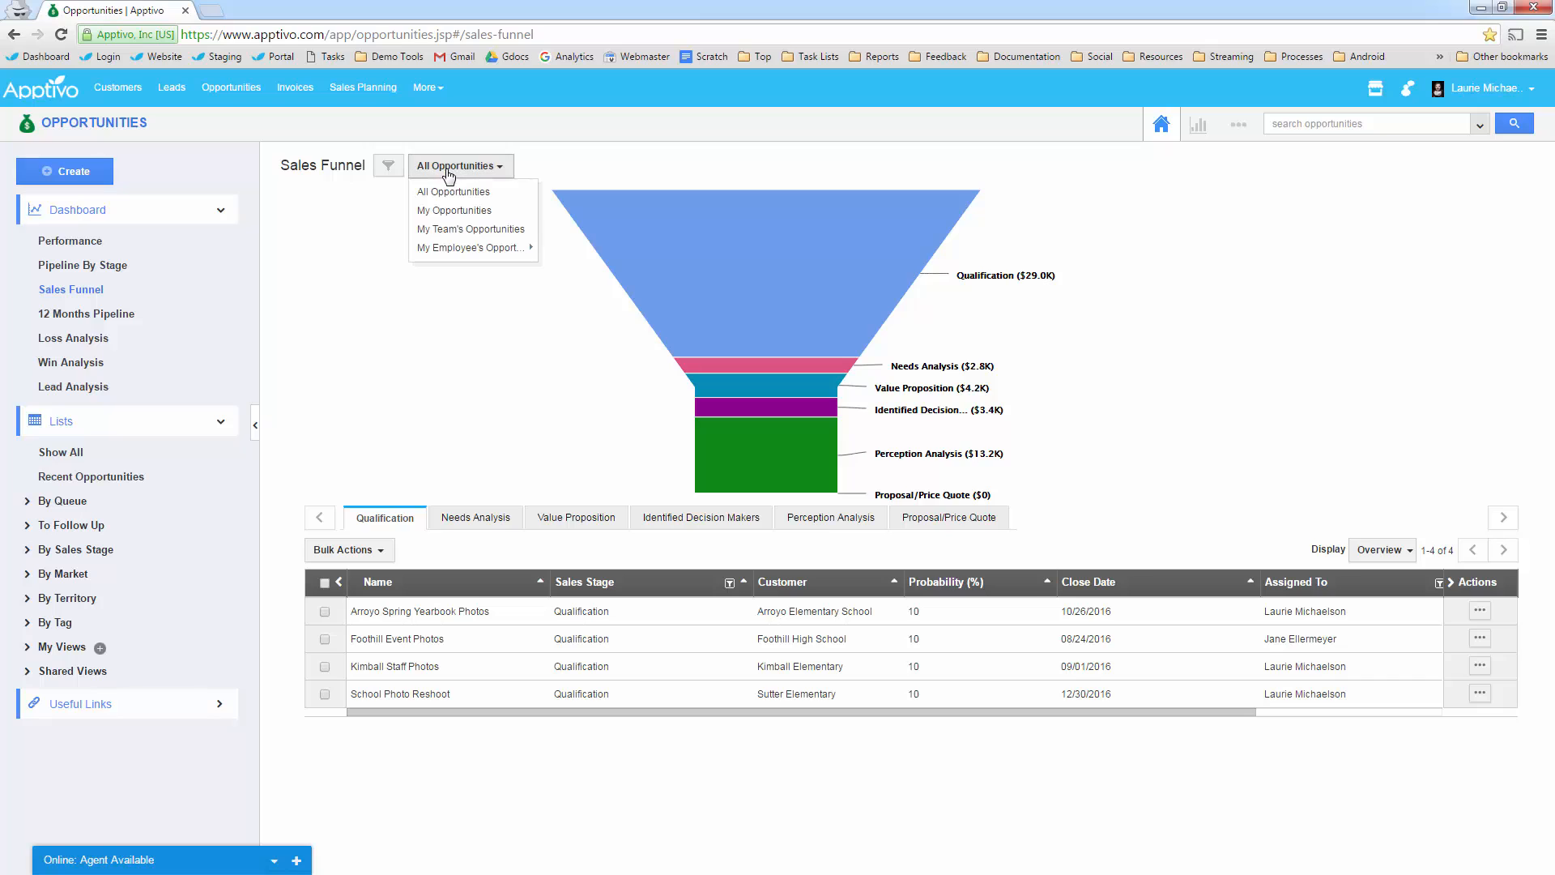
{"action": "left_click", "coordinate": [461, 213]}
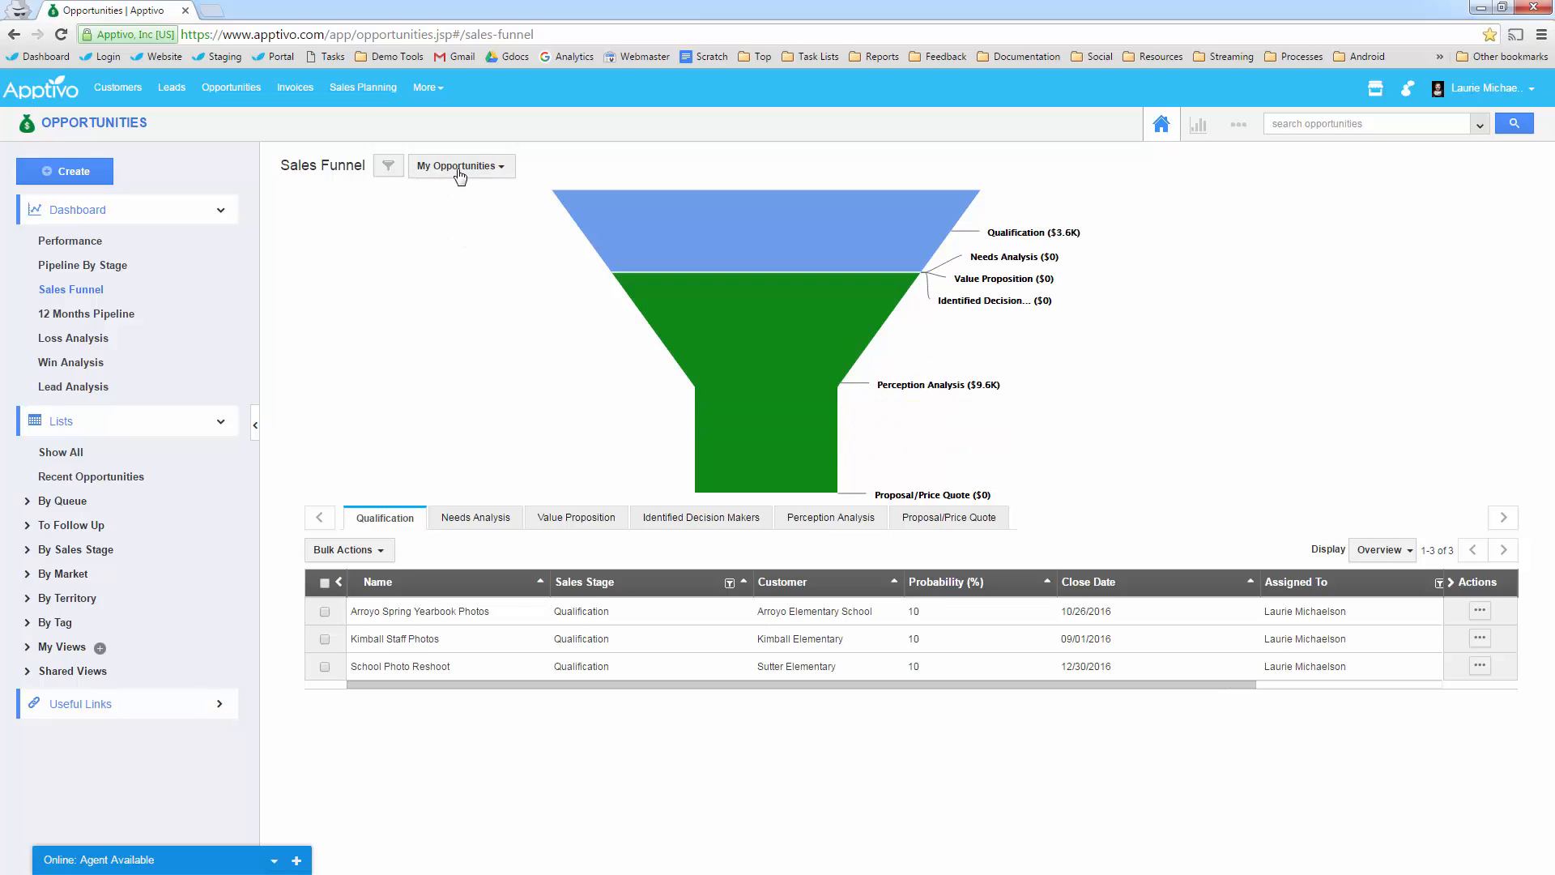
{"action": "left_click", "coordinate": [460, 166]}
{"action": "mouse_move", "coordinate": [511, 248]}
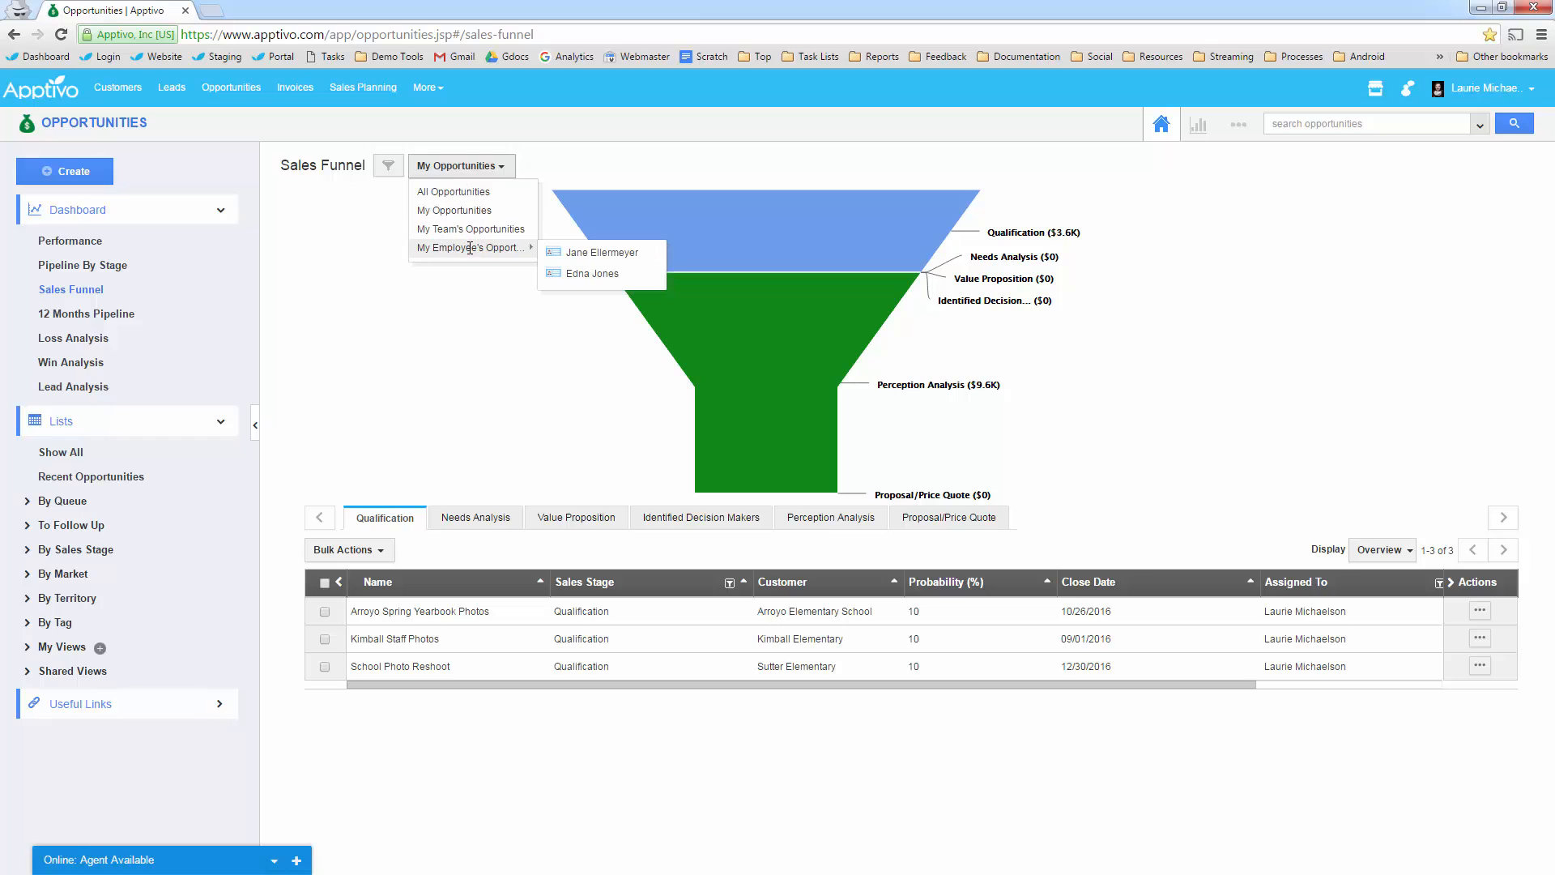
{"action": "left_click", "coordinate": [595, 252]}
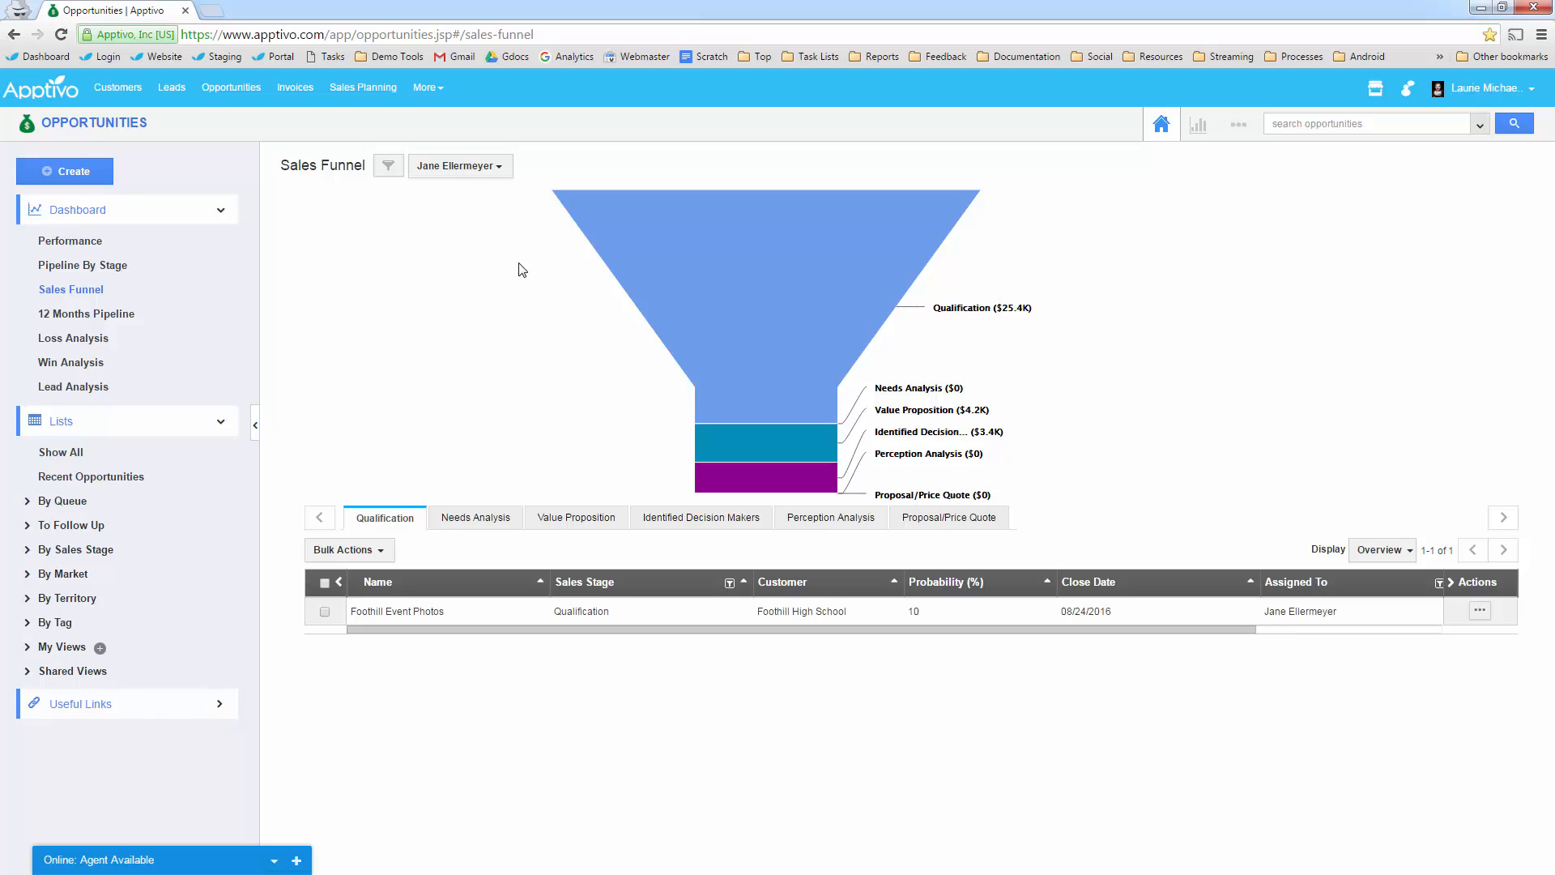
Drill into the employee's Value Proposition and Identified Decision Makers funnel stages to list the opportunities behind each.
{"action": "mouse_move", "coordinate": [584, 295]}
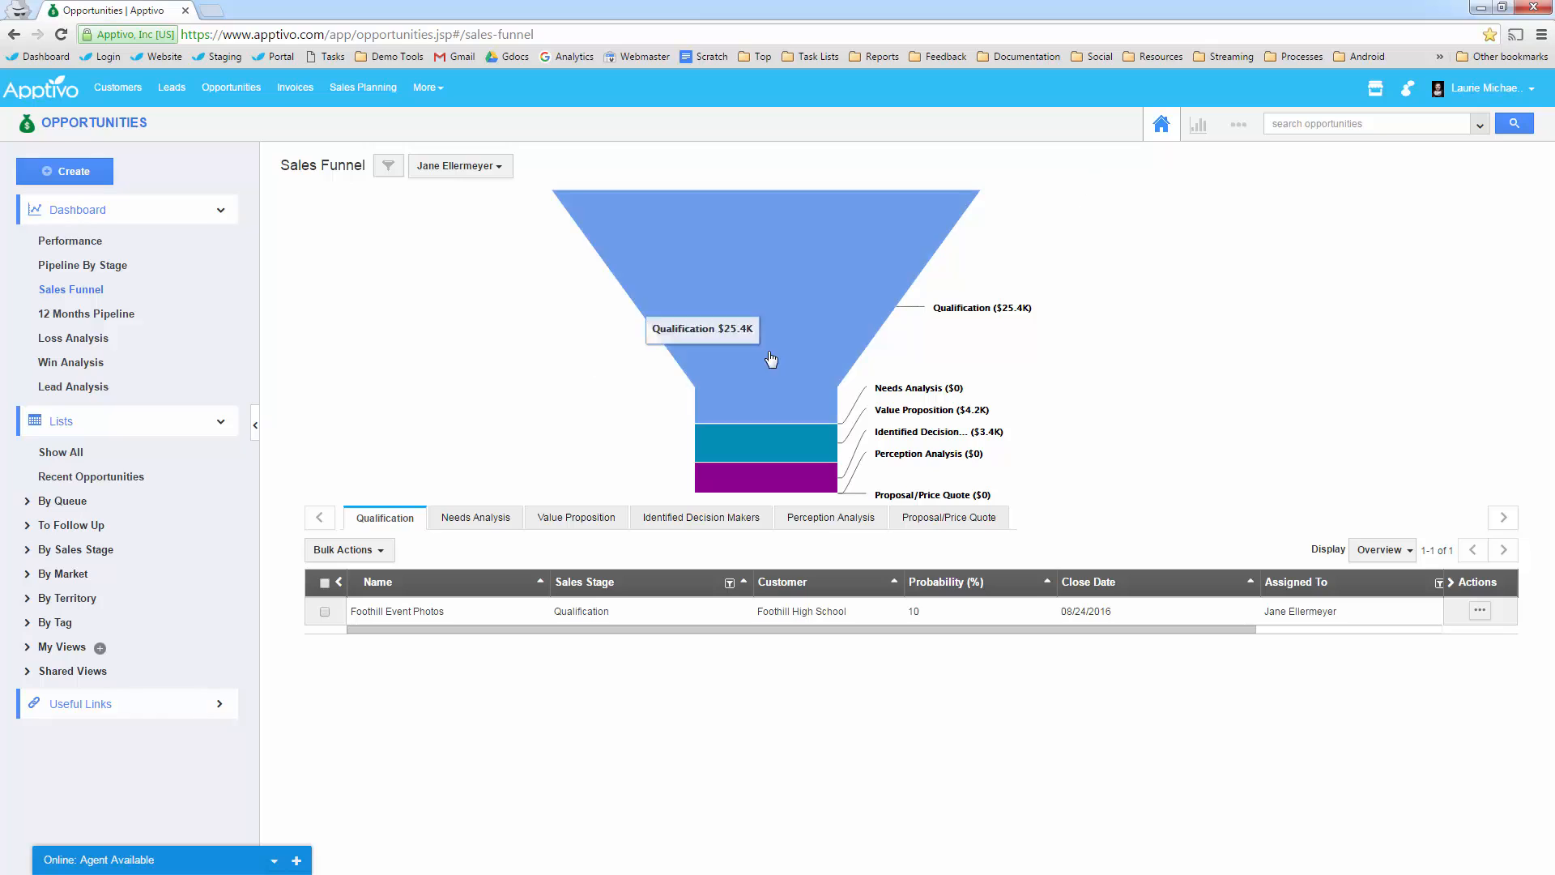
{"action": "mouse_move", "coordinate": [774, 442]}
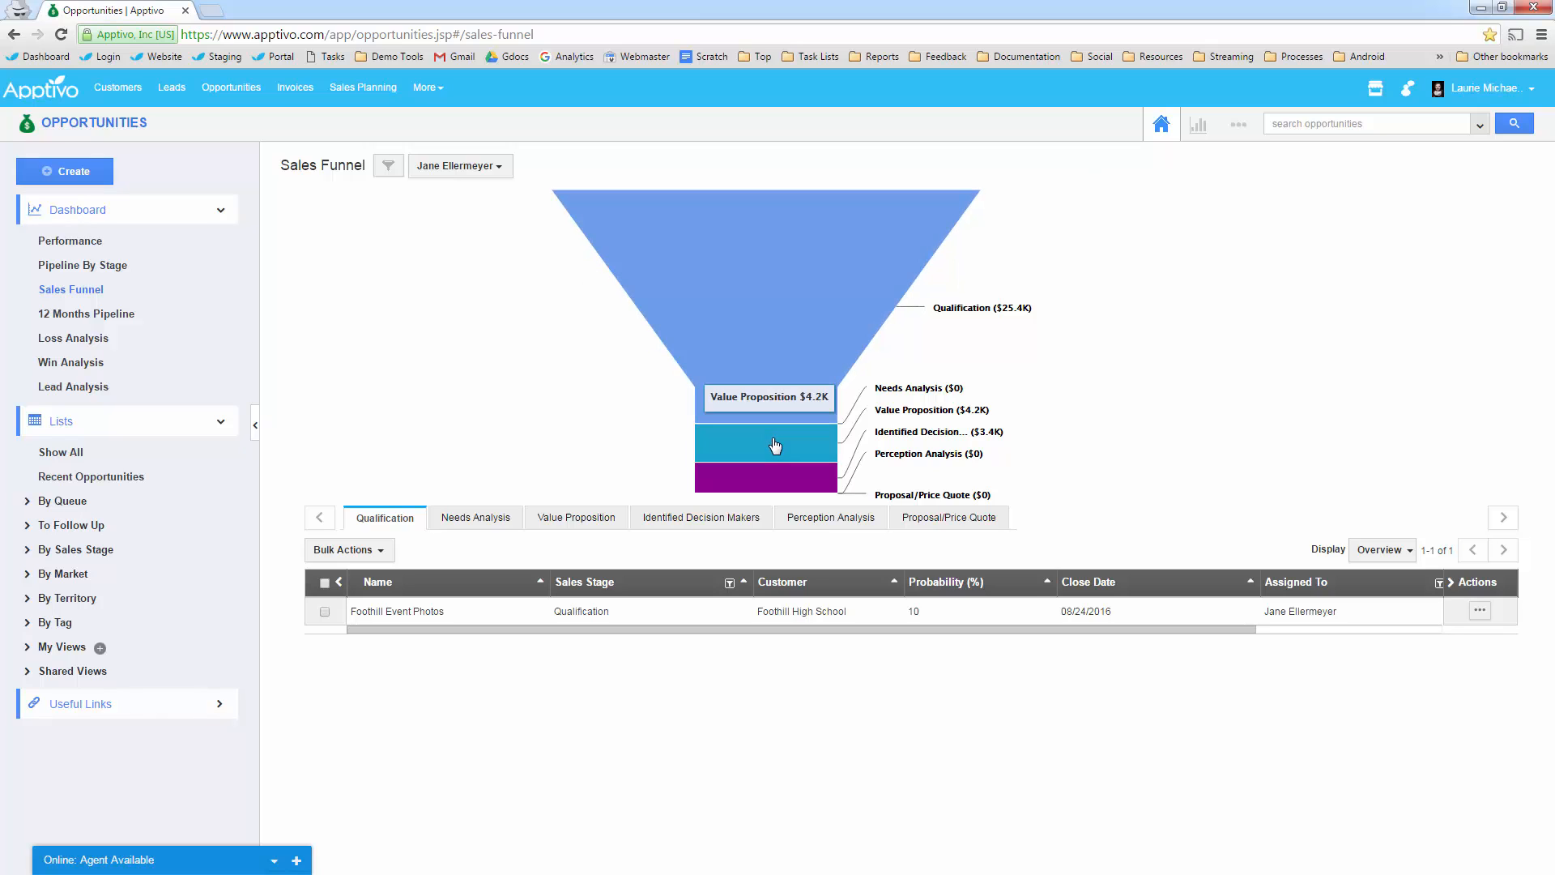
{"action": "left_click", "coordinate": [776, 445]}
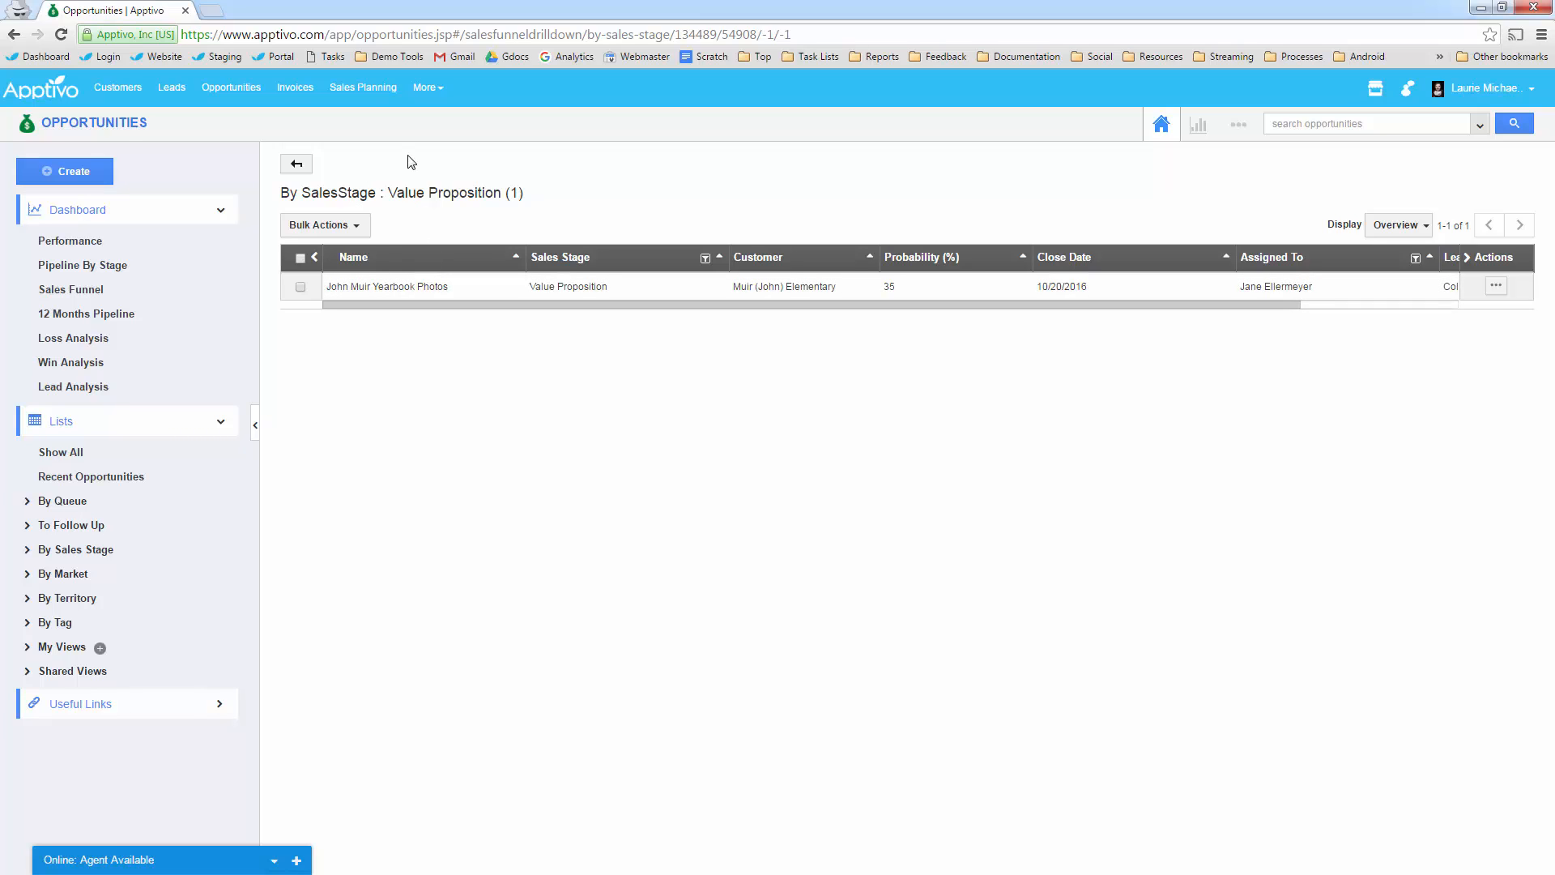
{"action": "left_click", "coordinate": [296, 163]}
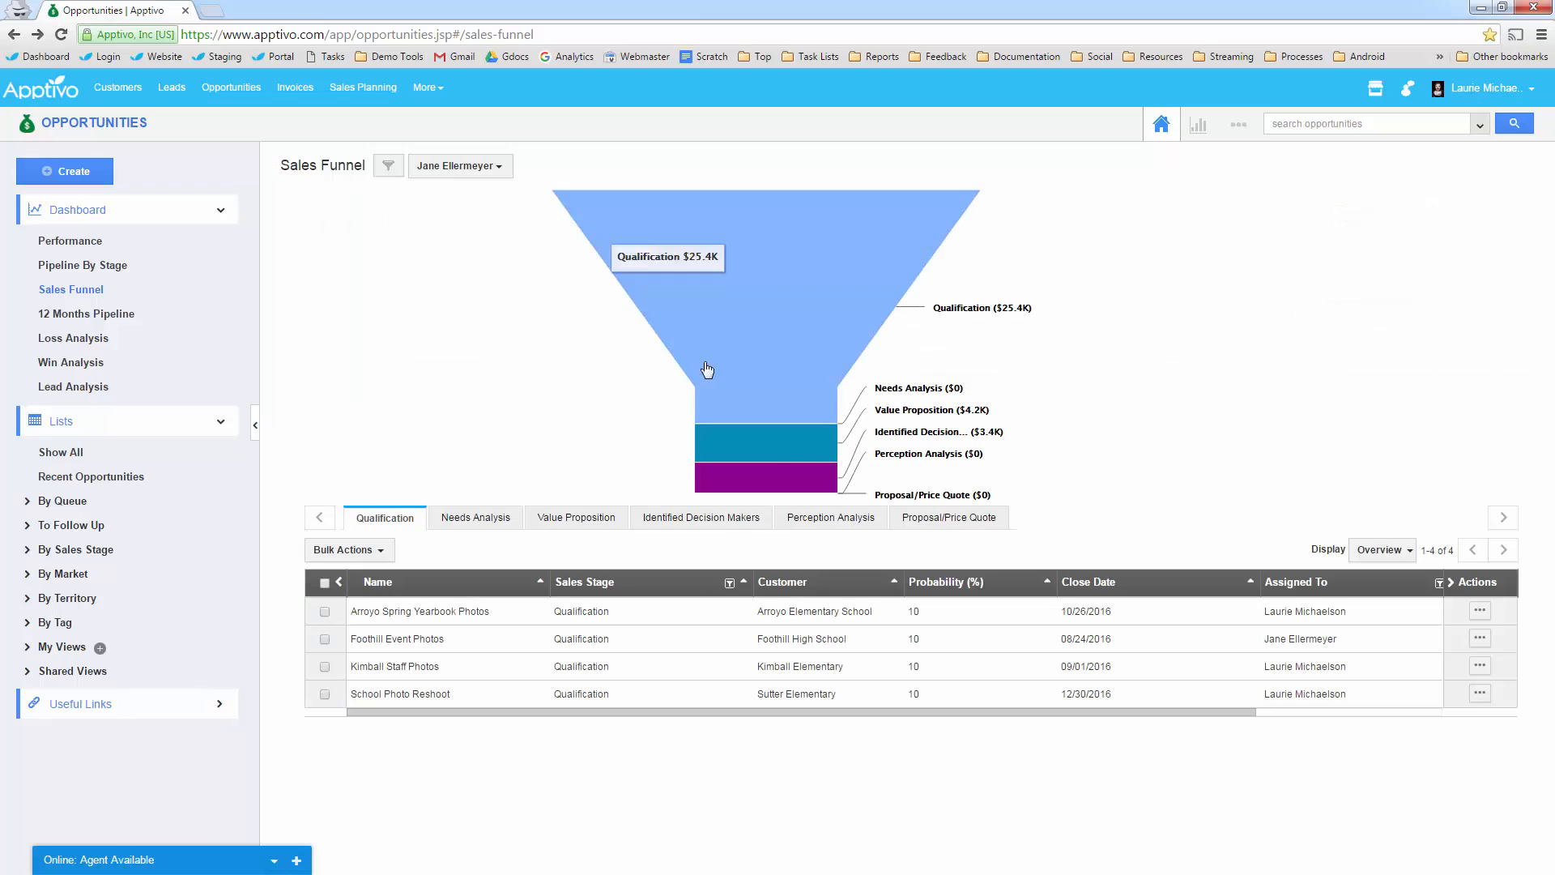
{"action": "left_click", "coordinate": [777, 484]}
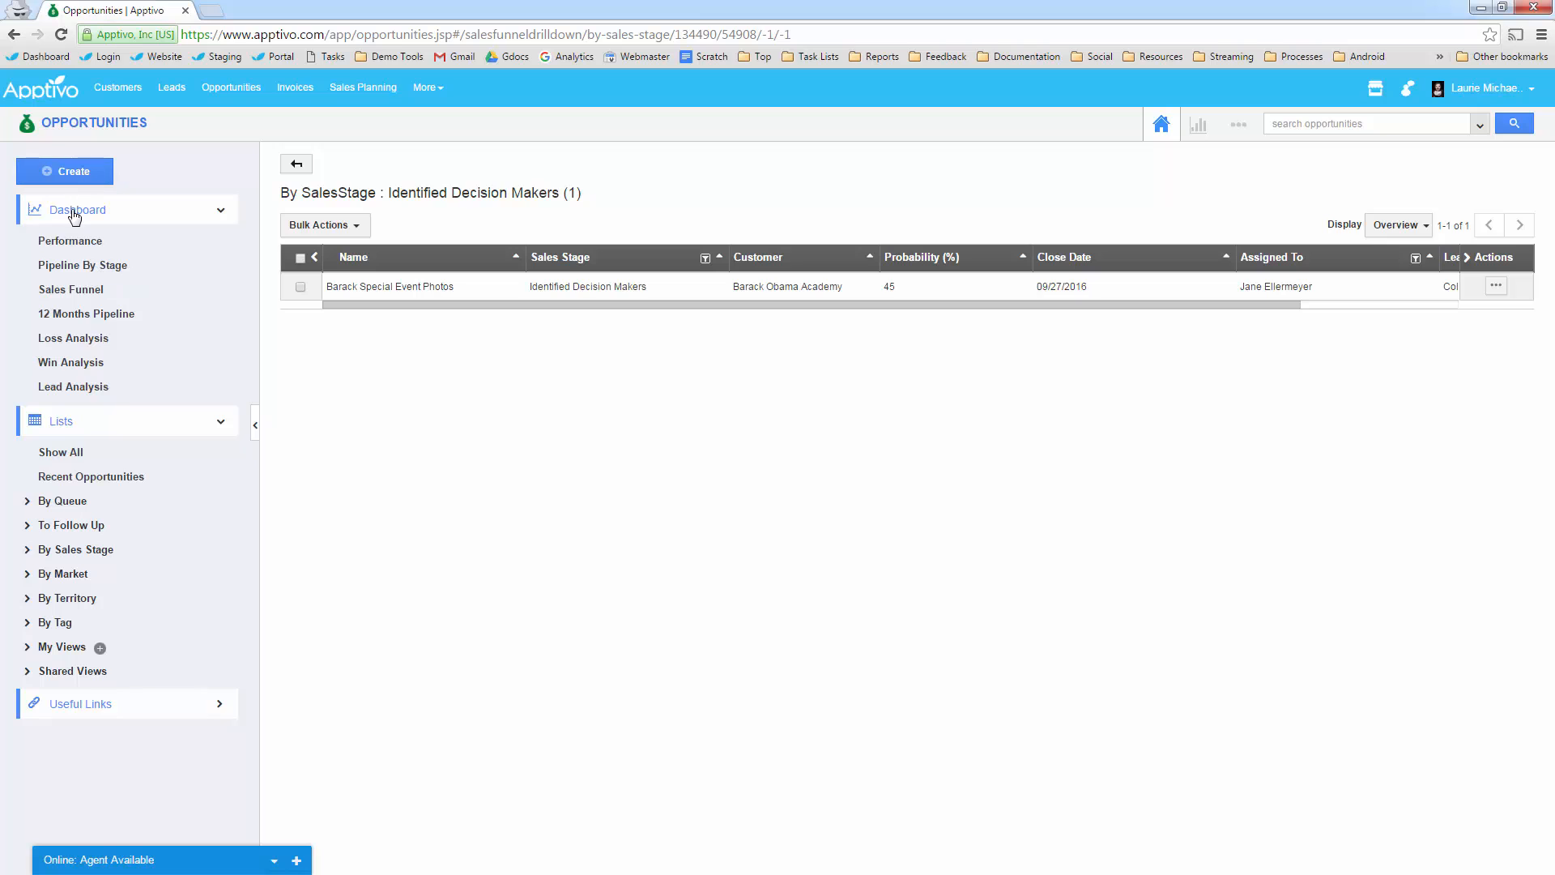
View the Performance dashboard and examine the FY 2016 organization, individual and team quotas across the months in Sales Planning.
{"action": "left_click", "coordinate": [90, 245]}
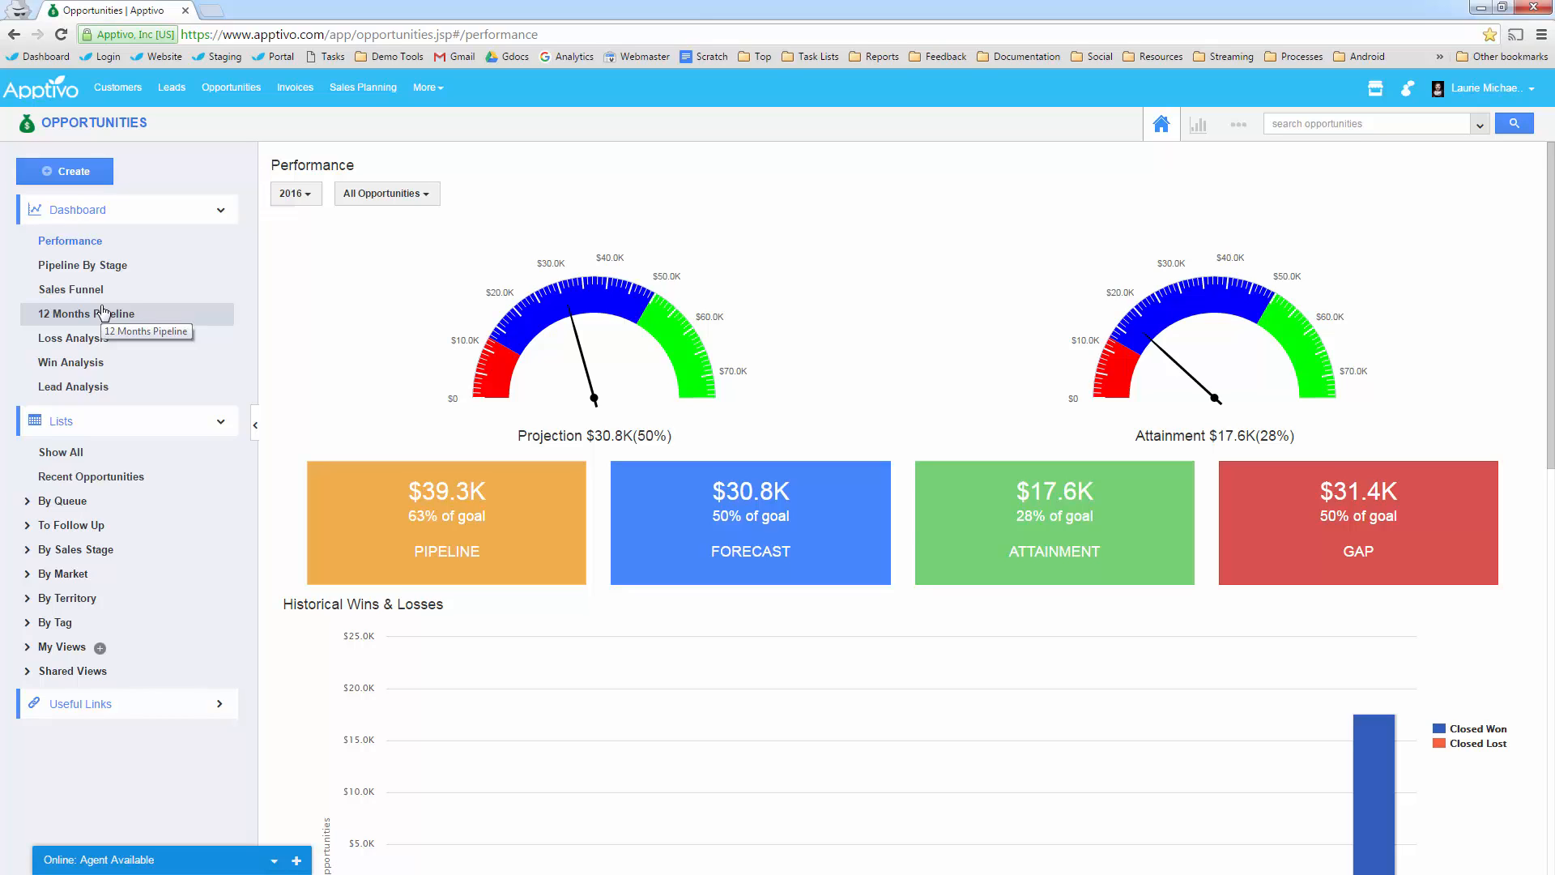
{"action": "left_click", "coordinate": [371, 89]}
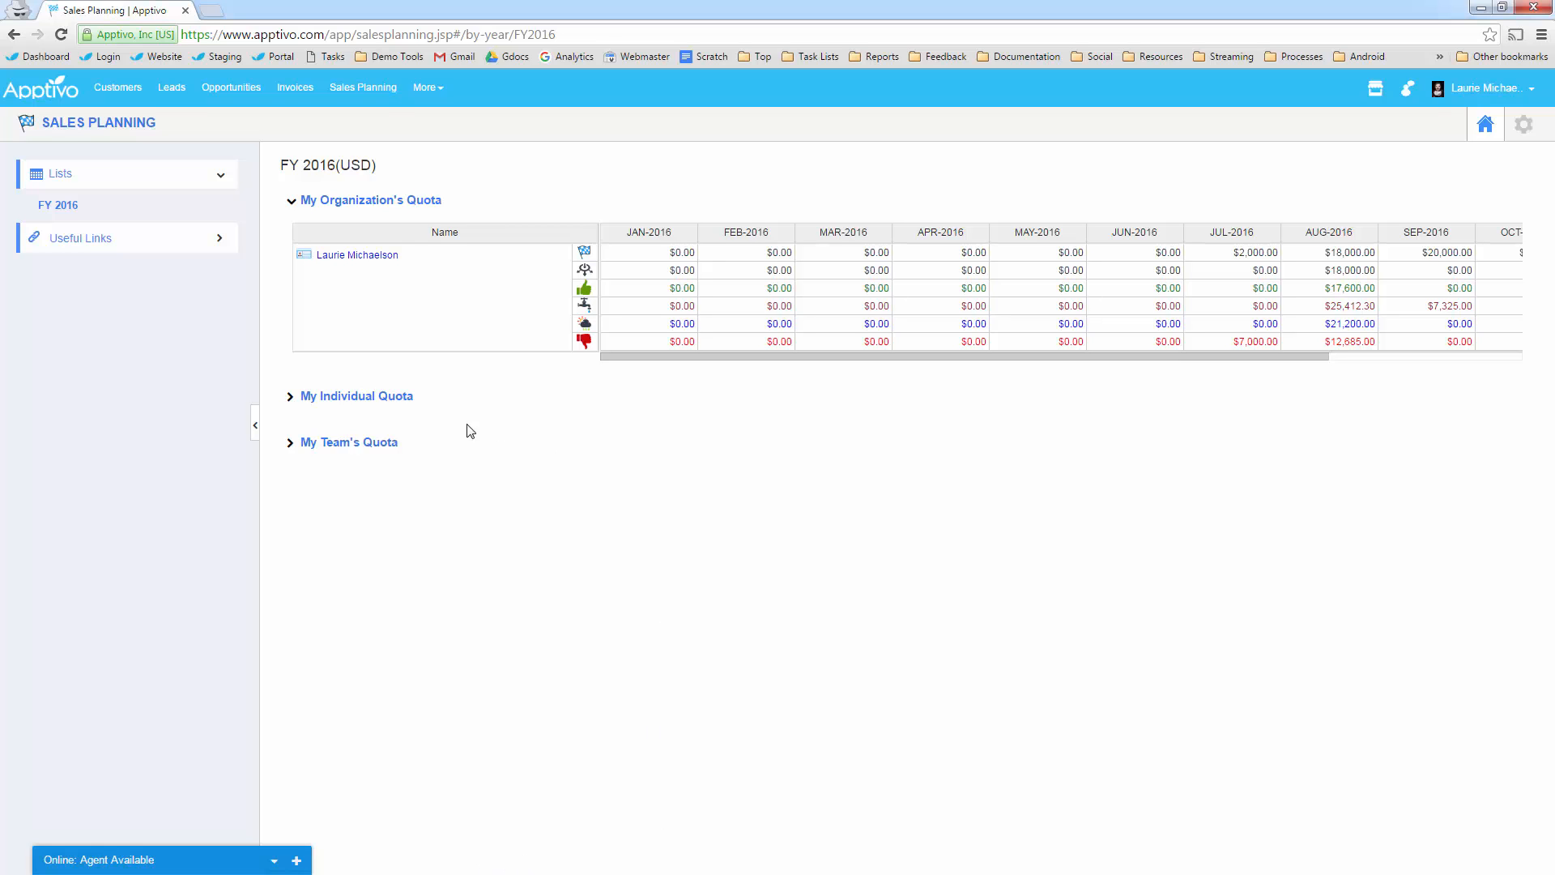
{"action": "left_click", "coordinate": [386, 397]}
{"action": "left_click", "coordinate": [359, 575]}
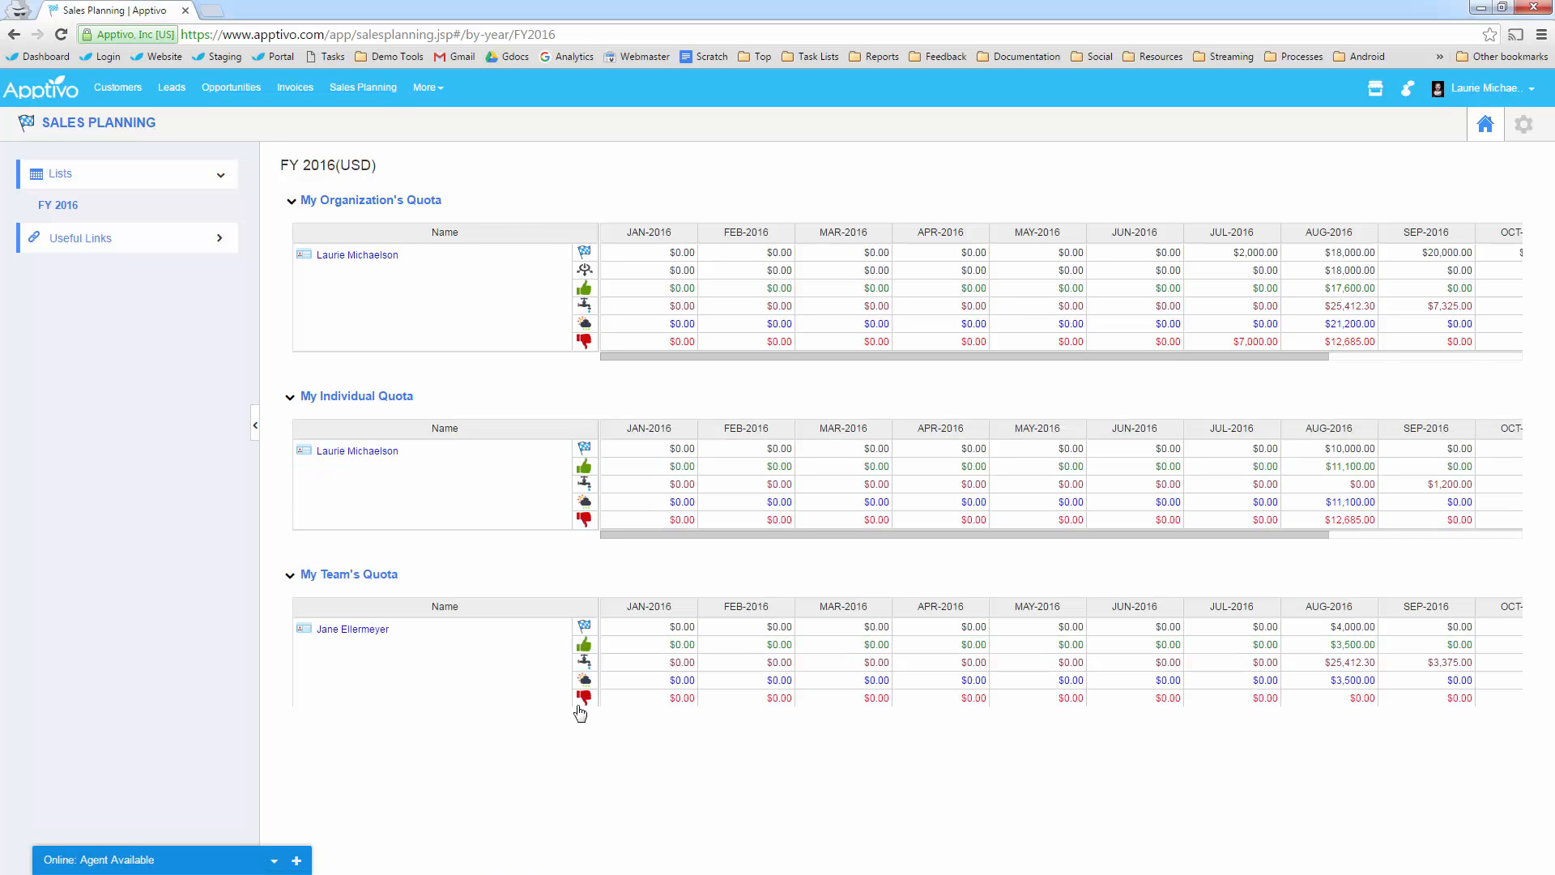
{"action": "scroll", "coordinate": [1233, 794], "scroll_direction": "down", "scroll_amount": 1}
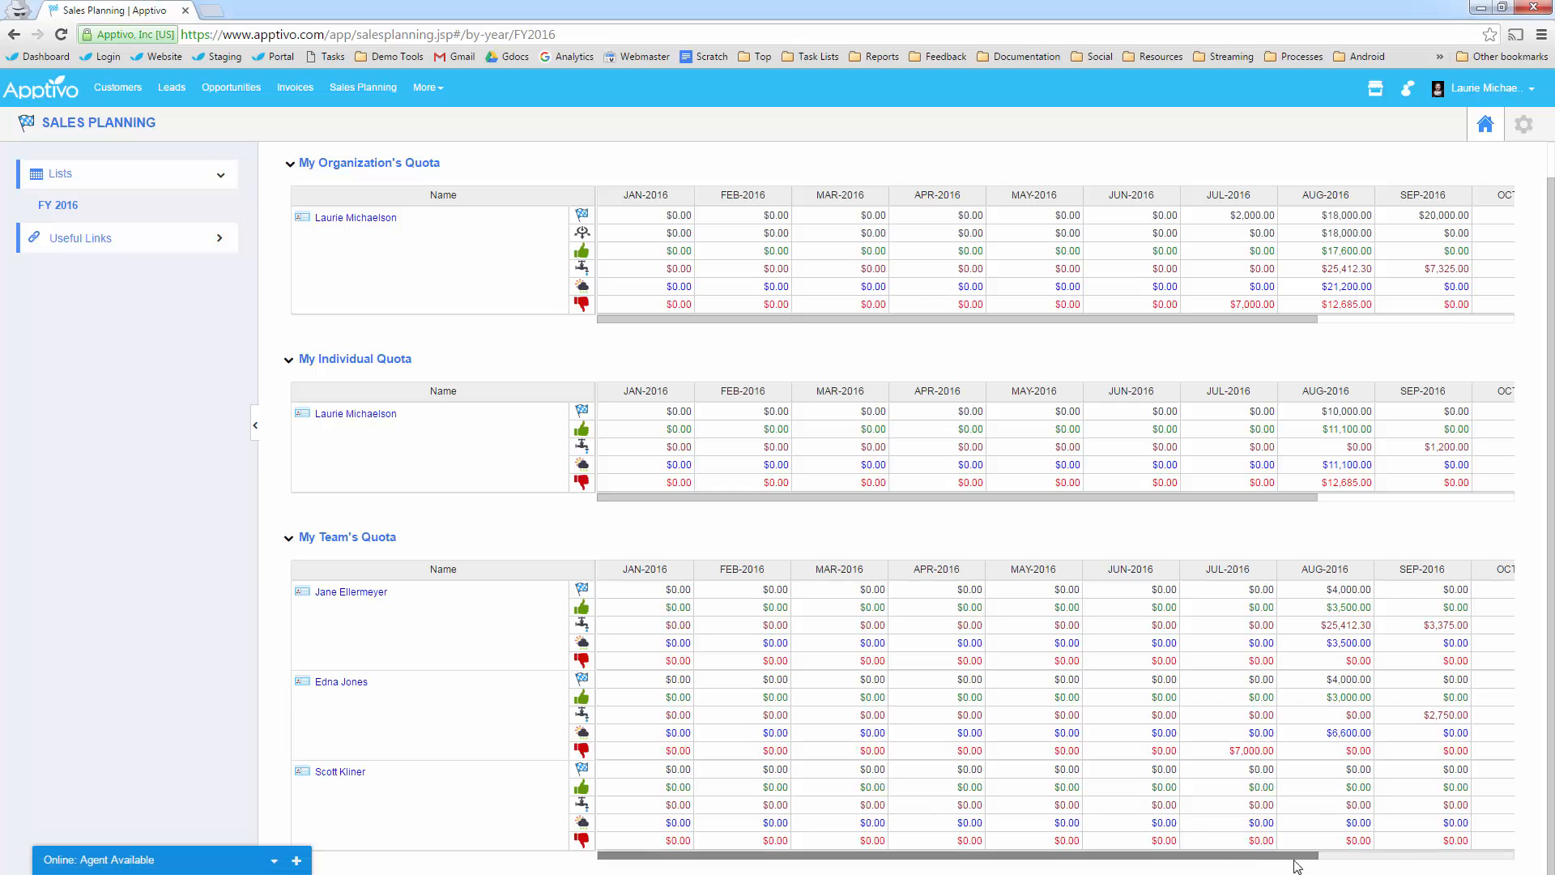
{"action": "left_click_drag", "start_coordinate": [1296, 856], "coordinate": [1489, 861]}
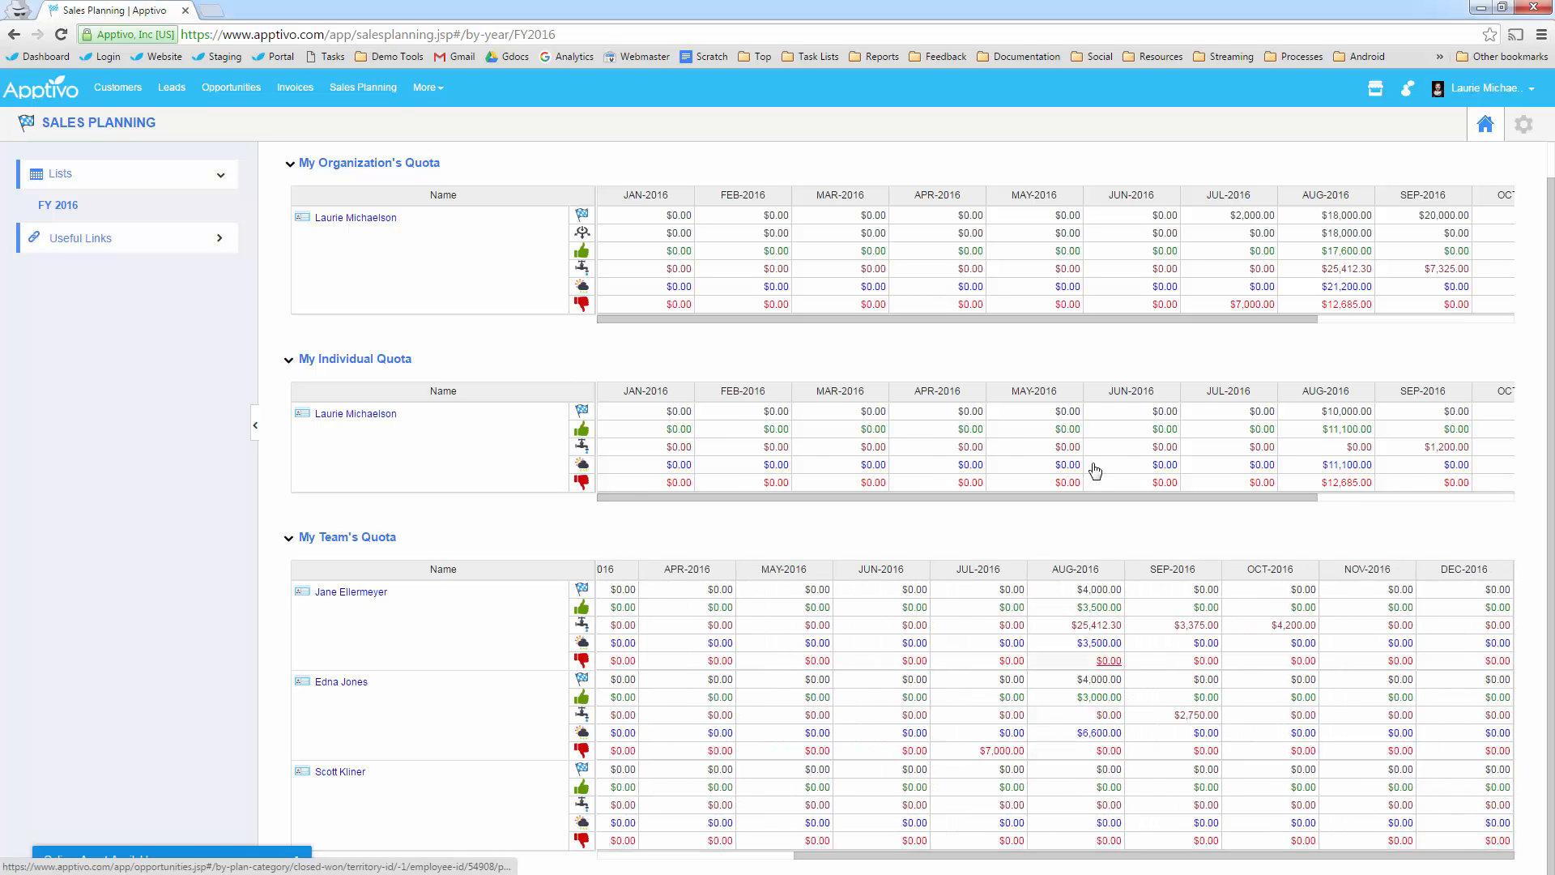
{"action": "scroll", "coordinate": [1129, 562], "scroll_direction": "up", "scroll_amount": 1}
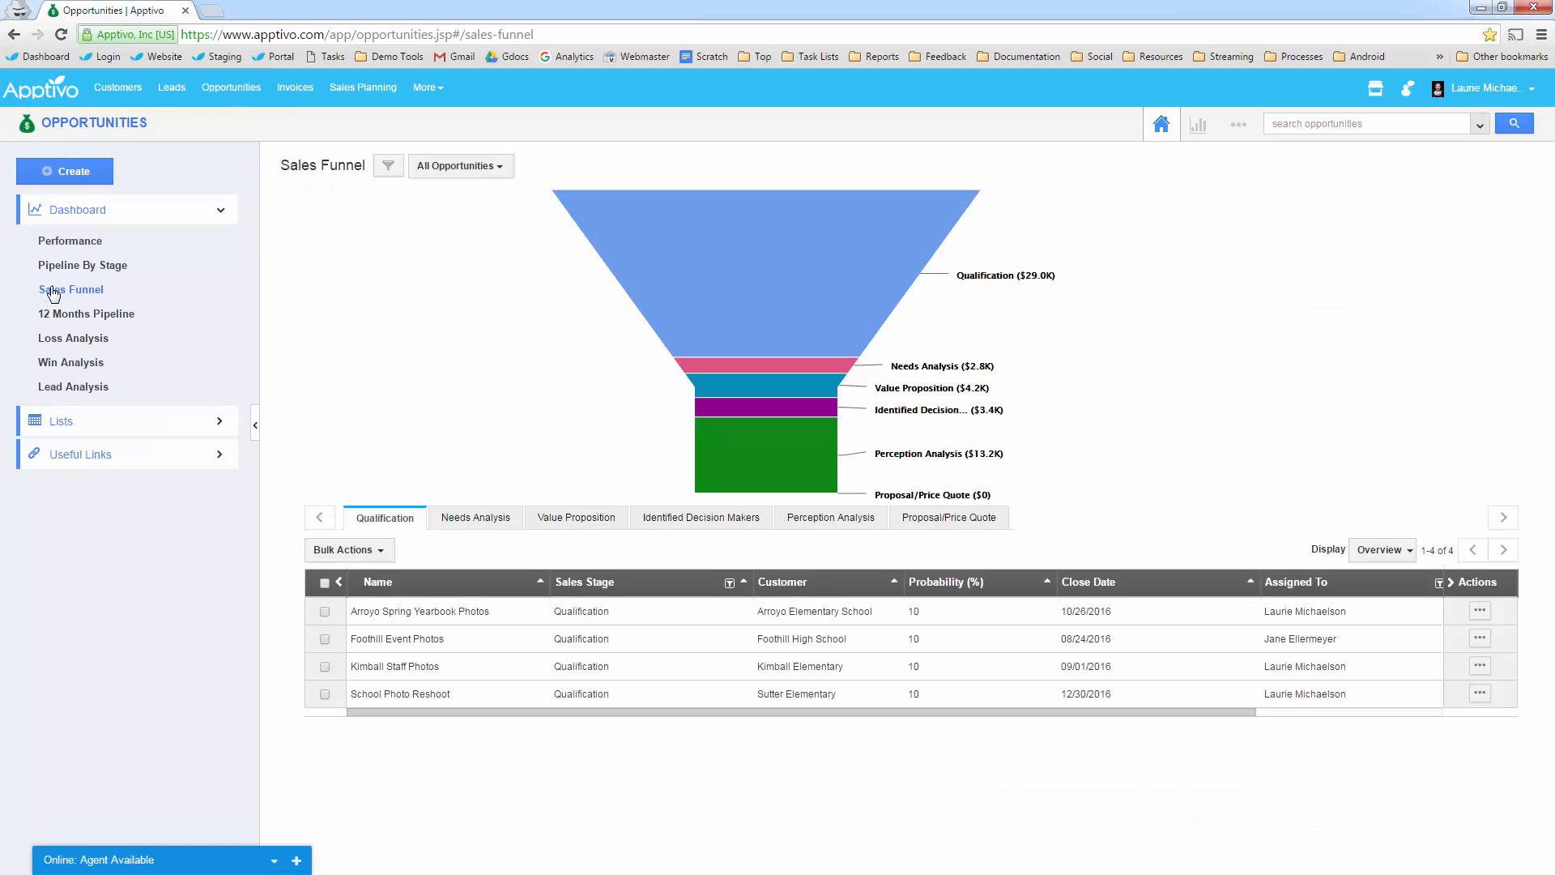
Filter the Performance dashboard to My Opportunities and examine its historical wins and losses, performance and team attainment charts.
{"action": "left_click", "coordinate": [88, 251]}
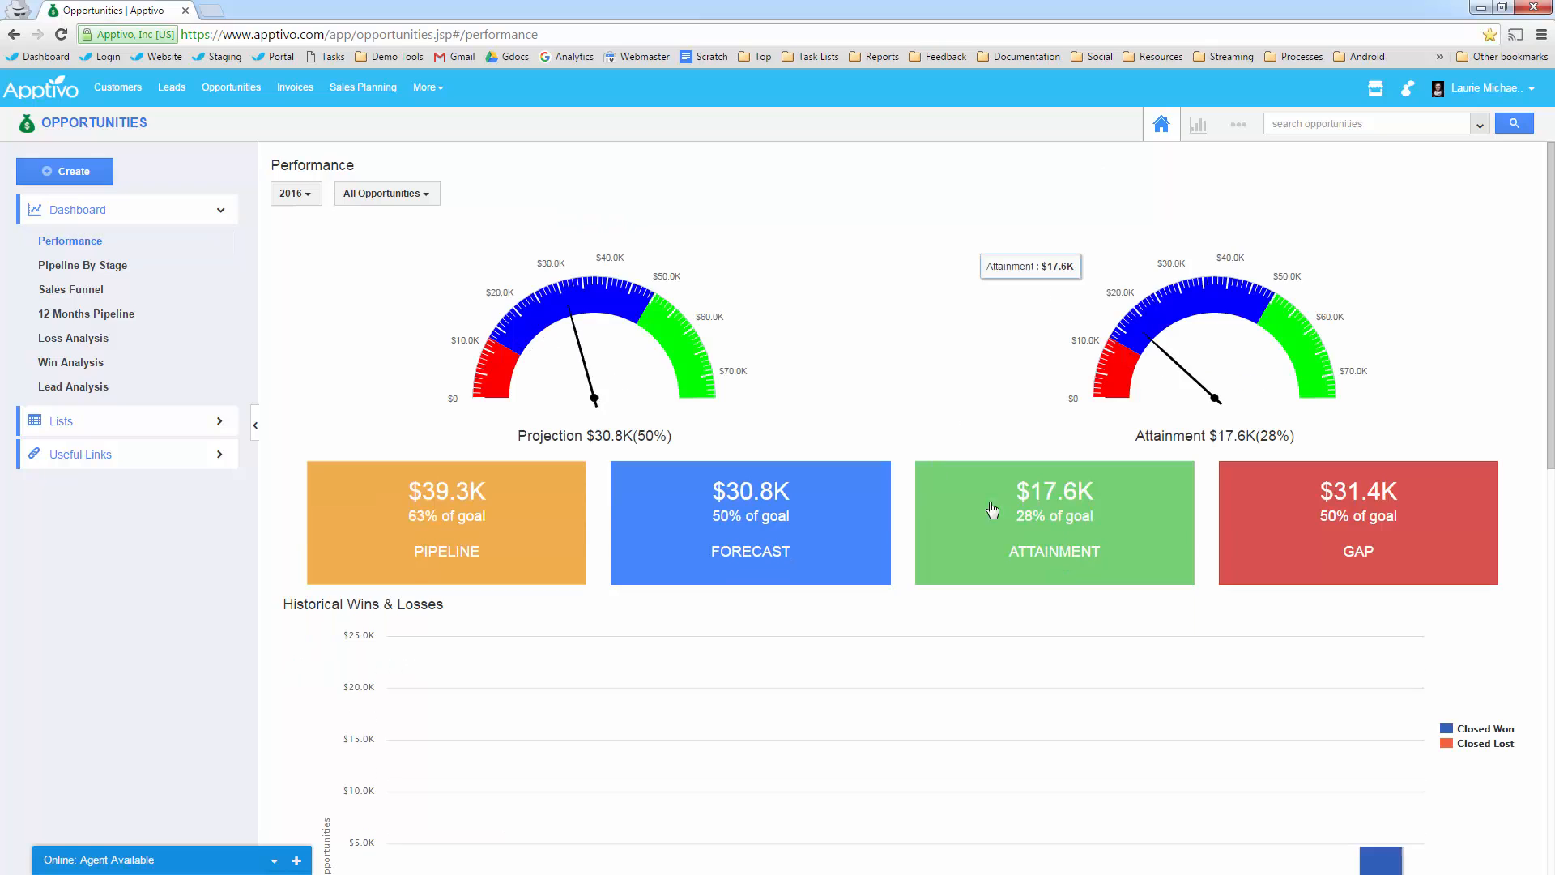
{"action": "left_click", "coordinate": [381, 198]}
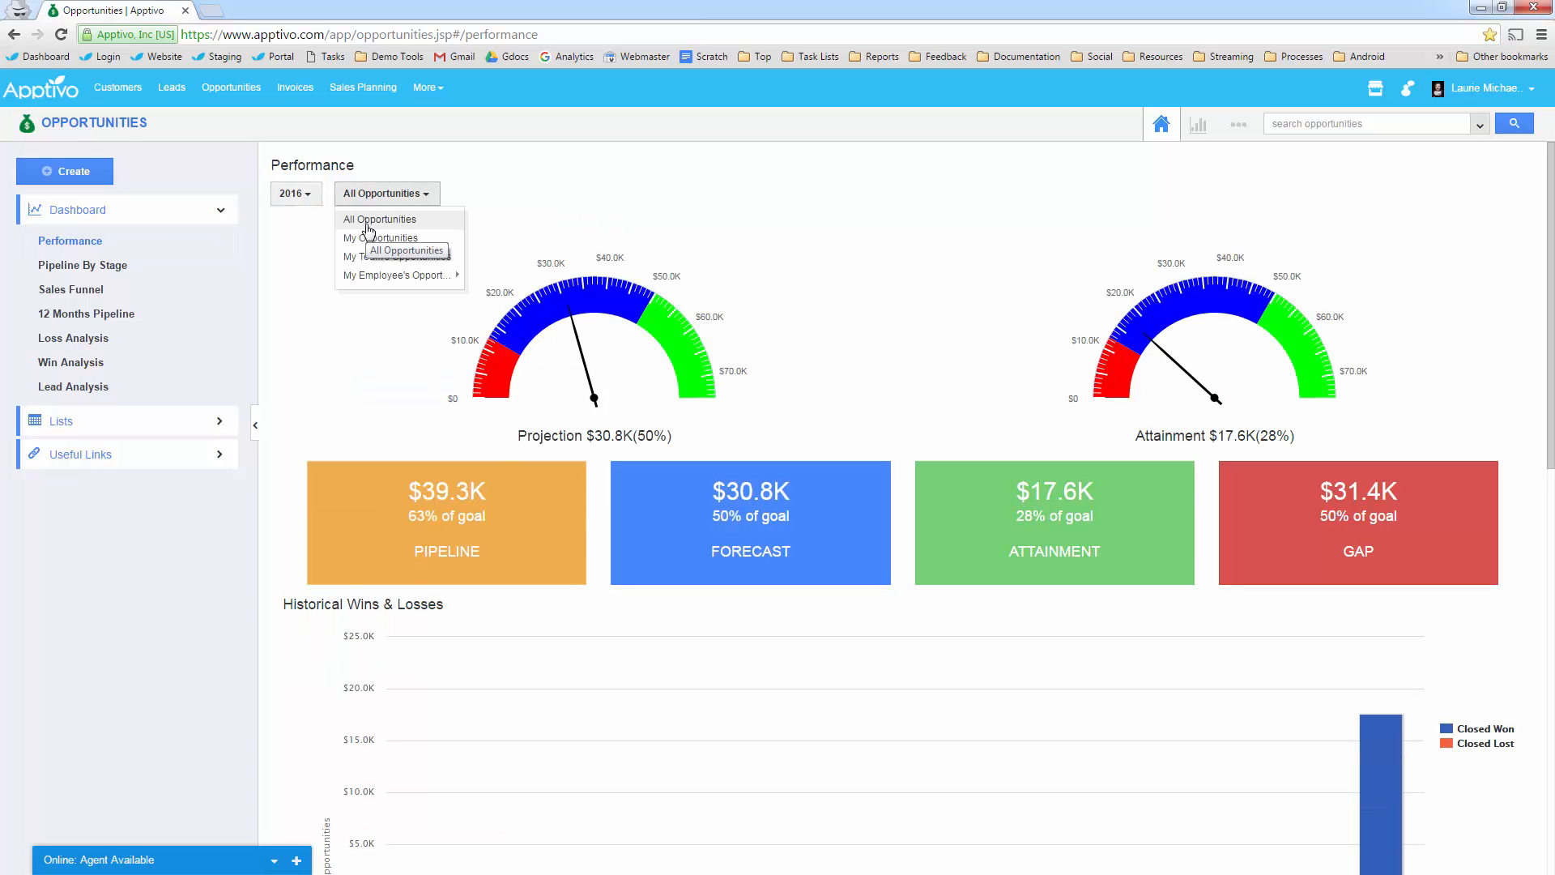
{"action": "mouse_move", "coordinate": [386, 279]}
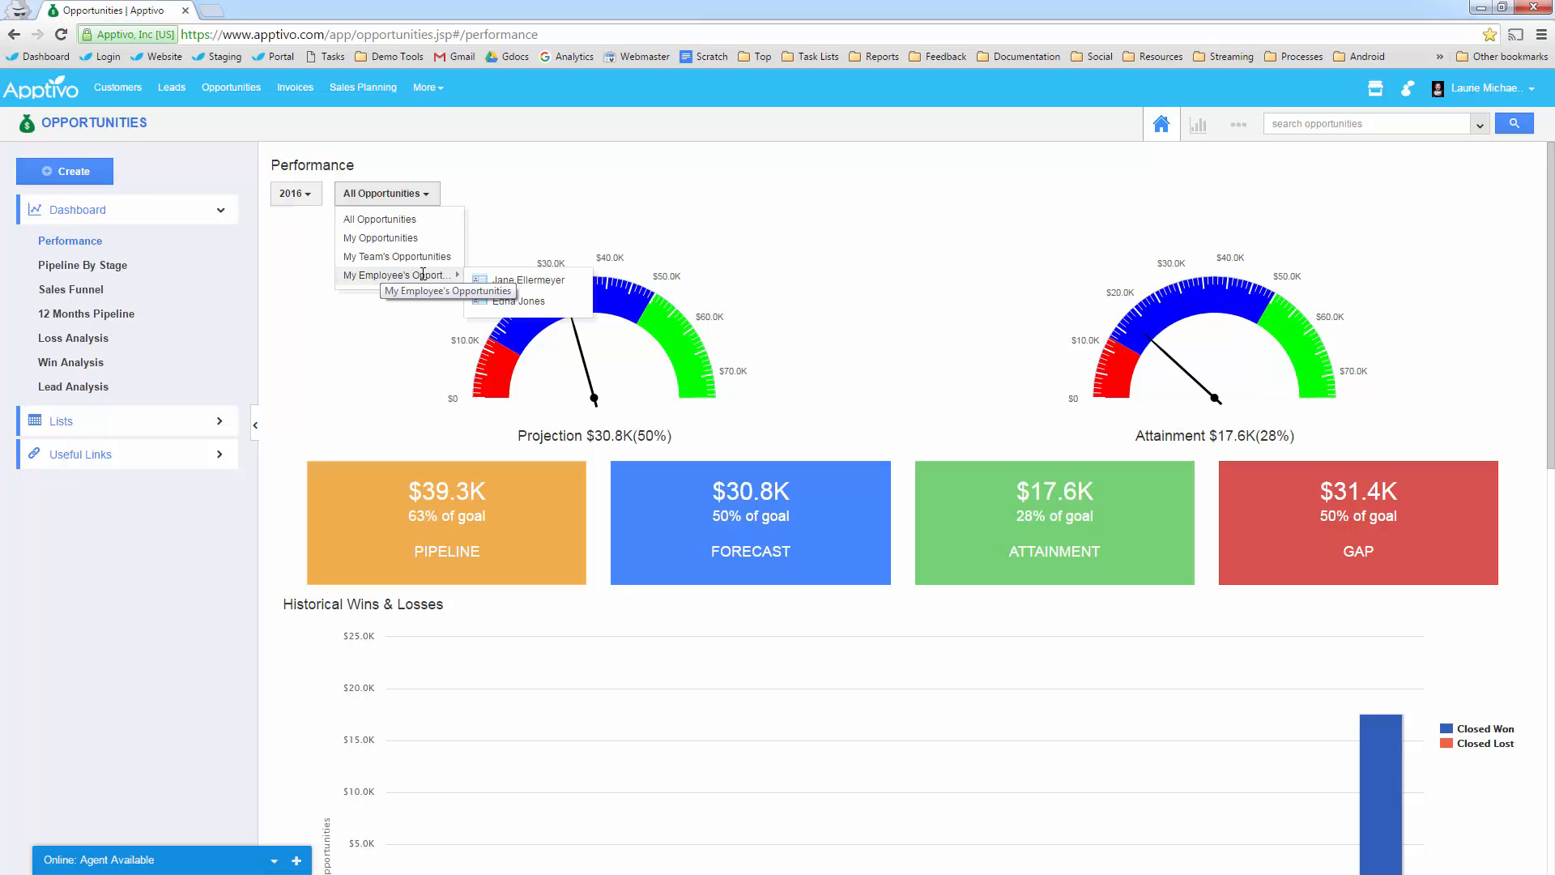
{"action": "left_click", "coordinate": [381, 237]}
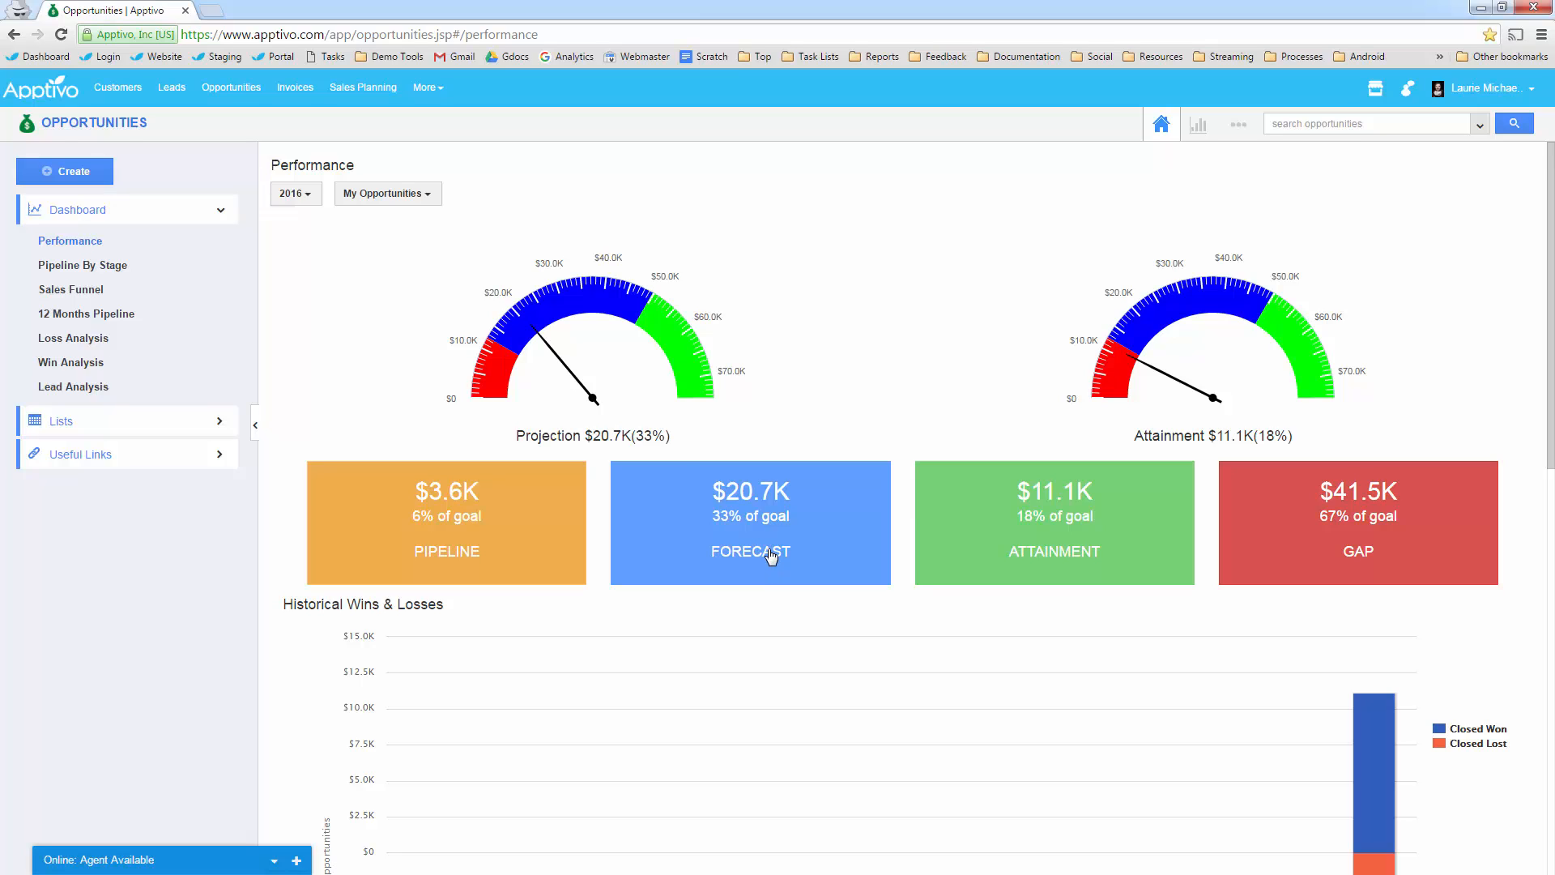
{"action": "scroll", "coordinate": [1174, 430], "scroll_direction": "down", "scroll_amount": 4}
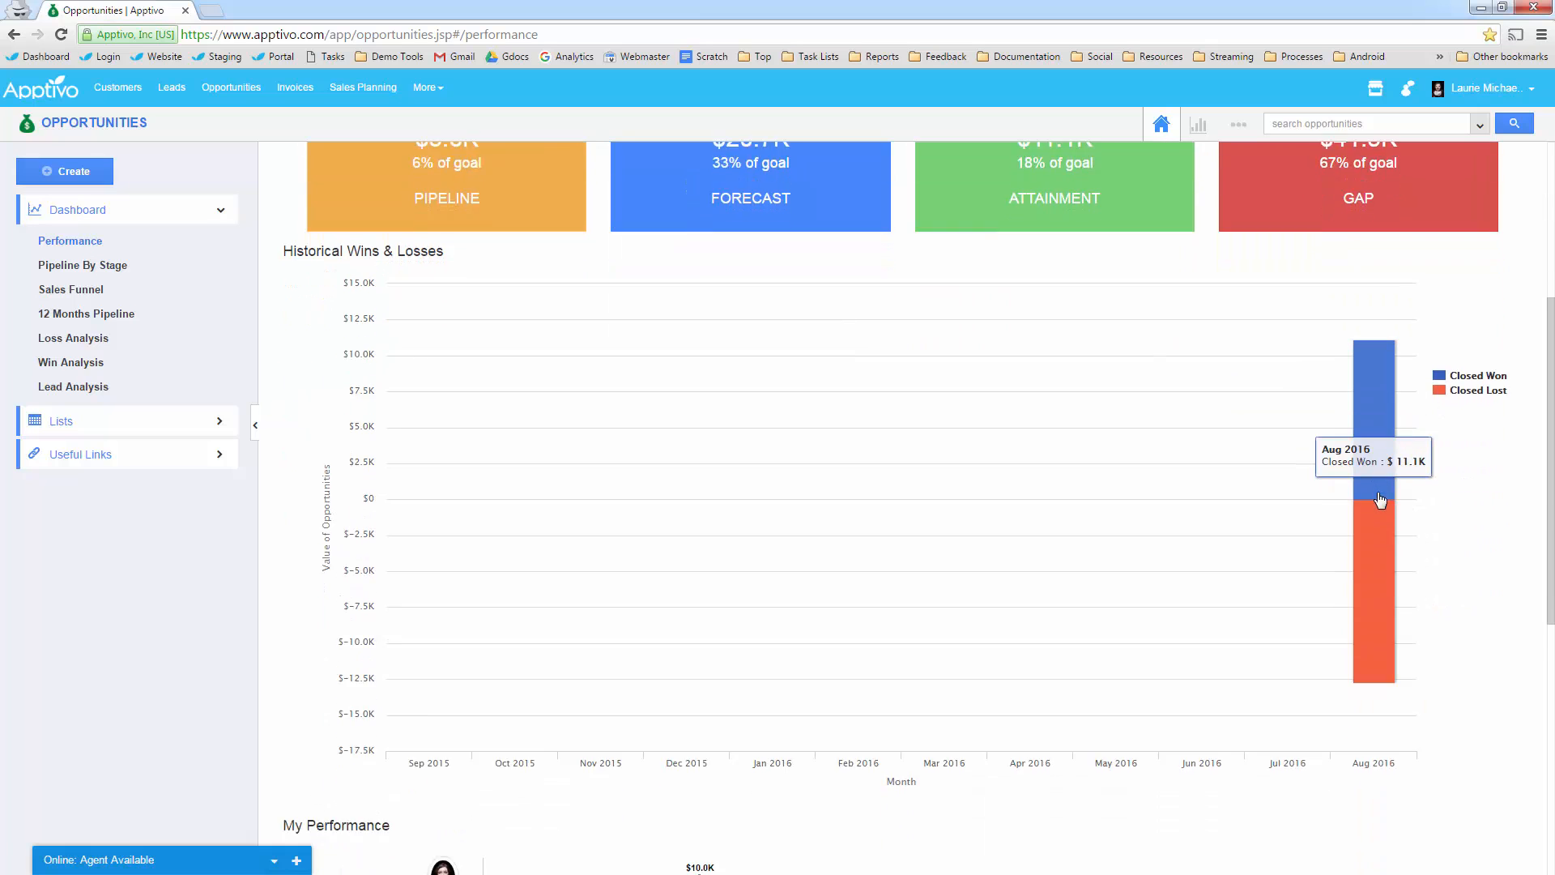
{"action": "scroll", "coordinate": [1381, 500], "scroll_direction": "down", "scroll_amount": 7}
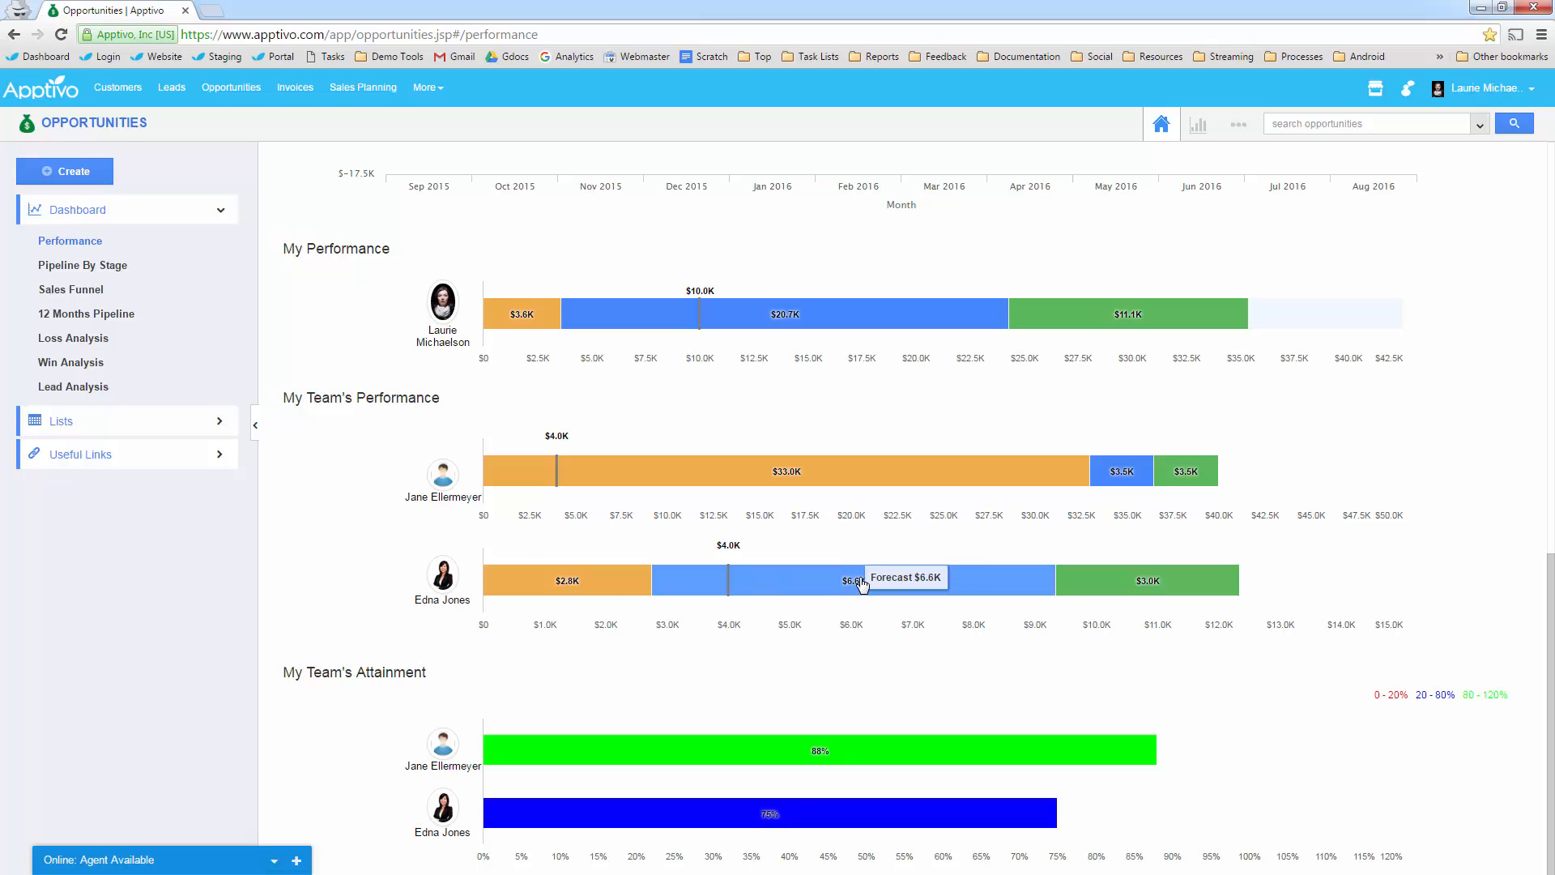
List the opportunities behind the second team member's forecast bar and the overall 2016 Forecast tile, returning to the Performance dashboard.
{"action": "left_click", "coordinate": [863, 588]}
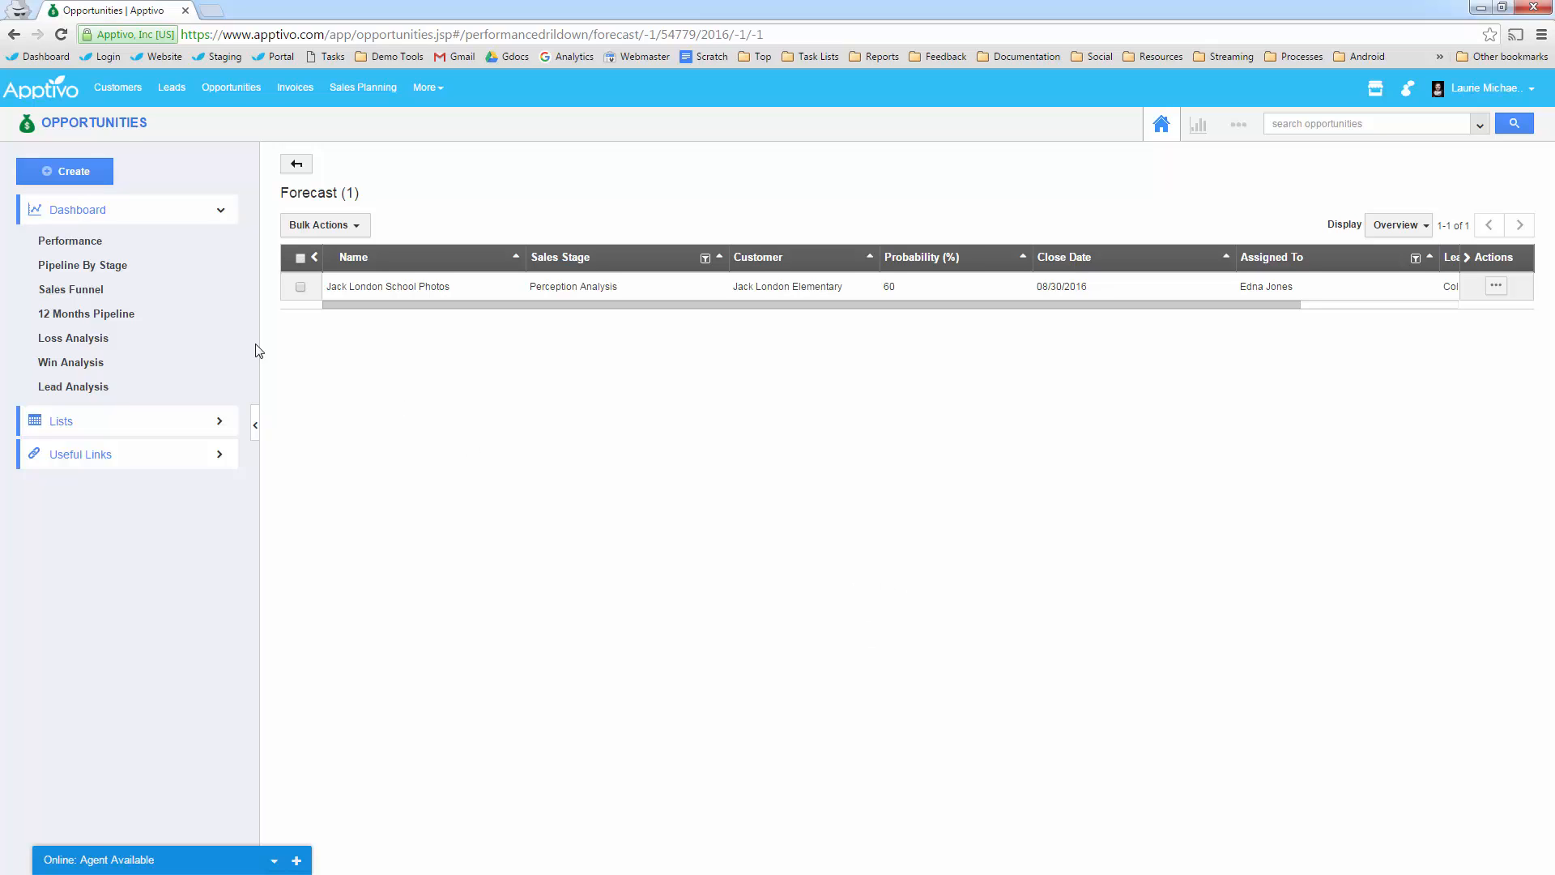
{"action": "left_click", "coordinate": [68, 241]}
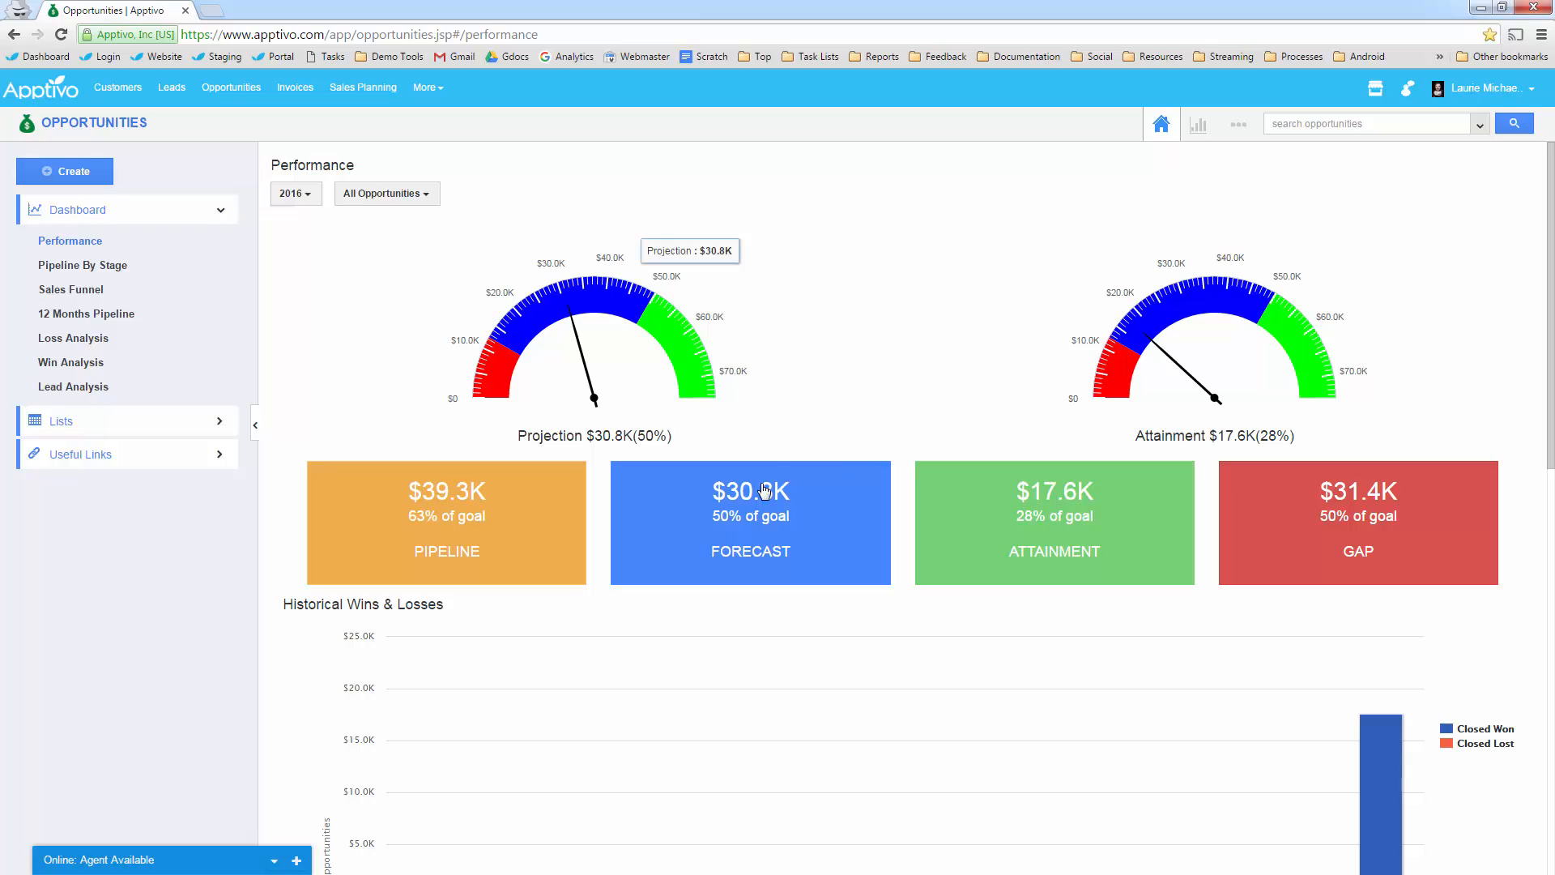
{"action": "left_click", "coordinate": [760, 542]}
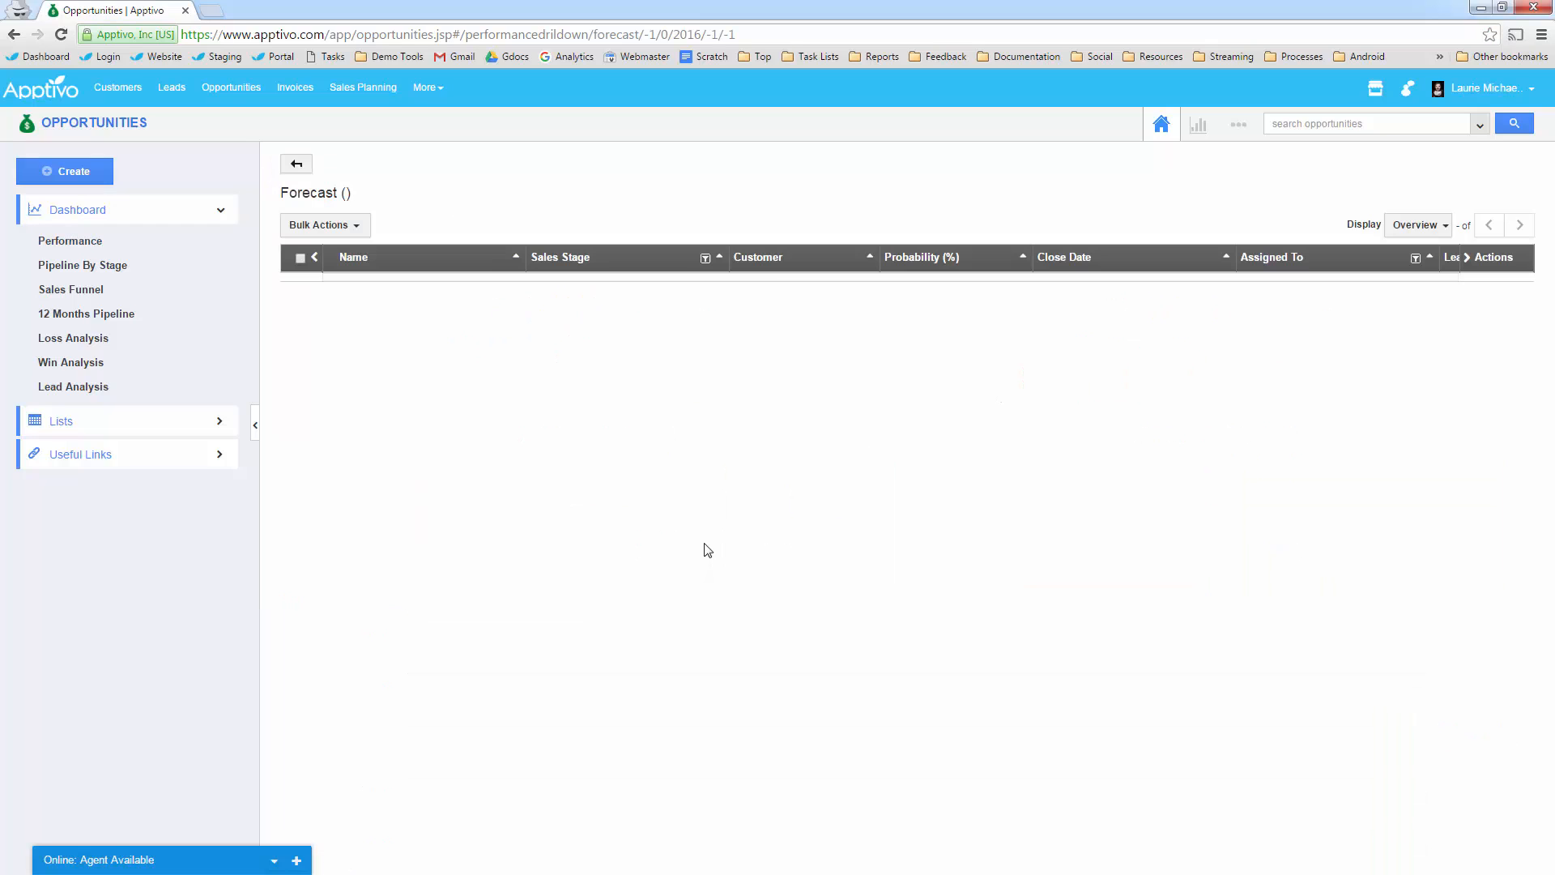
{"action": "left_click", "coordinate": [16, 34]}
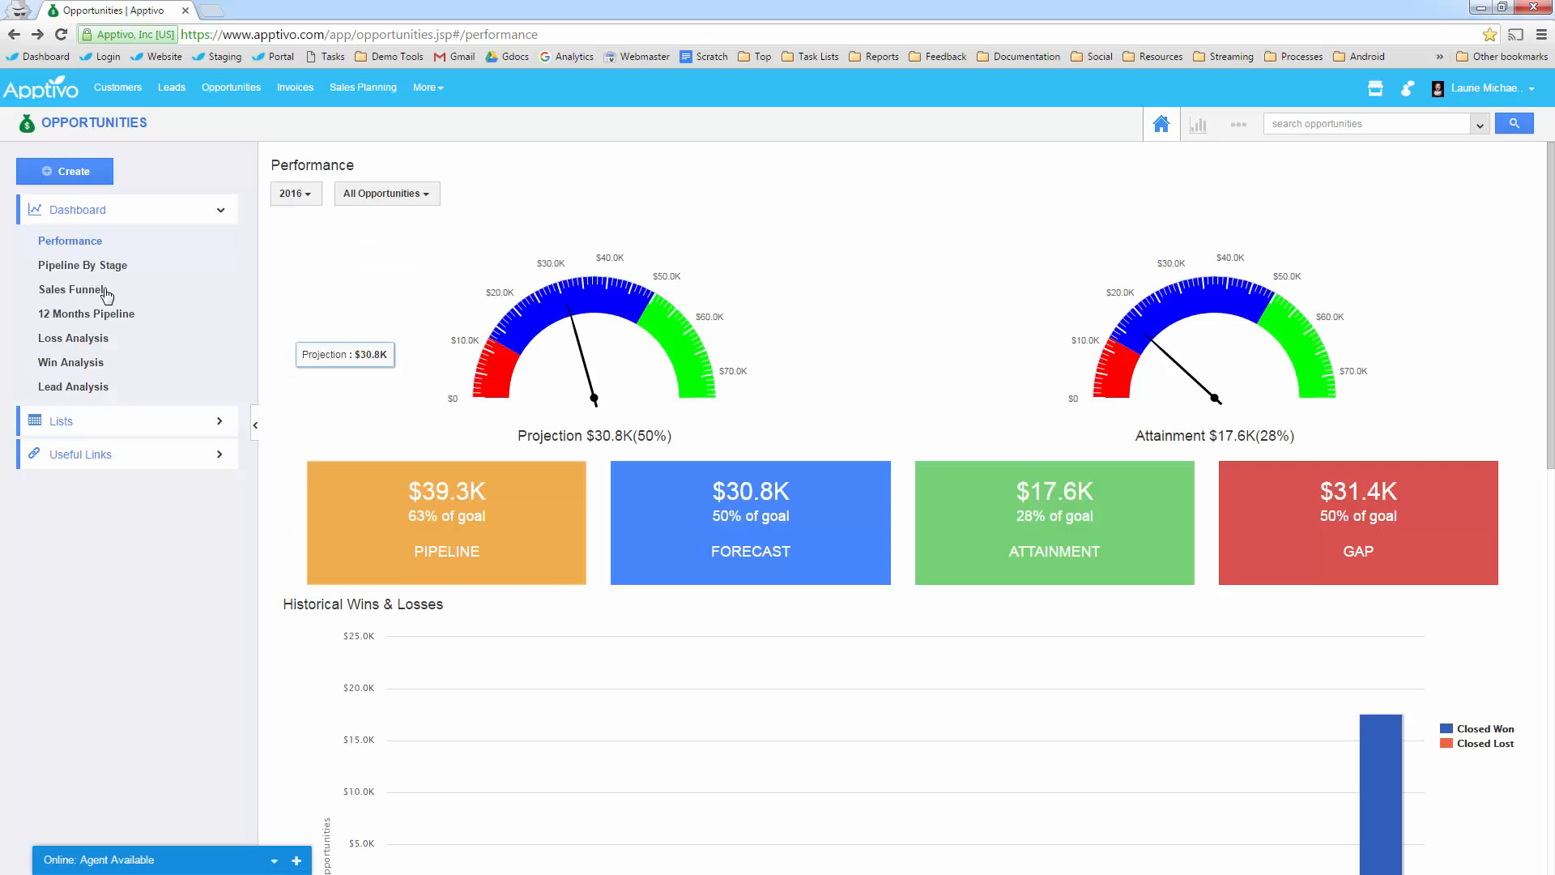
Examine the Pipeline by Stage dashboard's opportunity amounts per stage and the stage breakdown for each sales rep.
{"action": "left_click", "coordinate": [113, 291]}
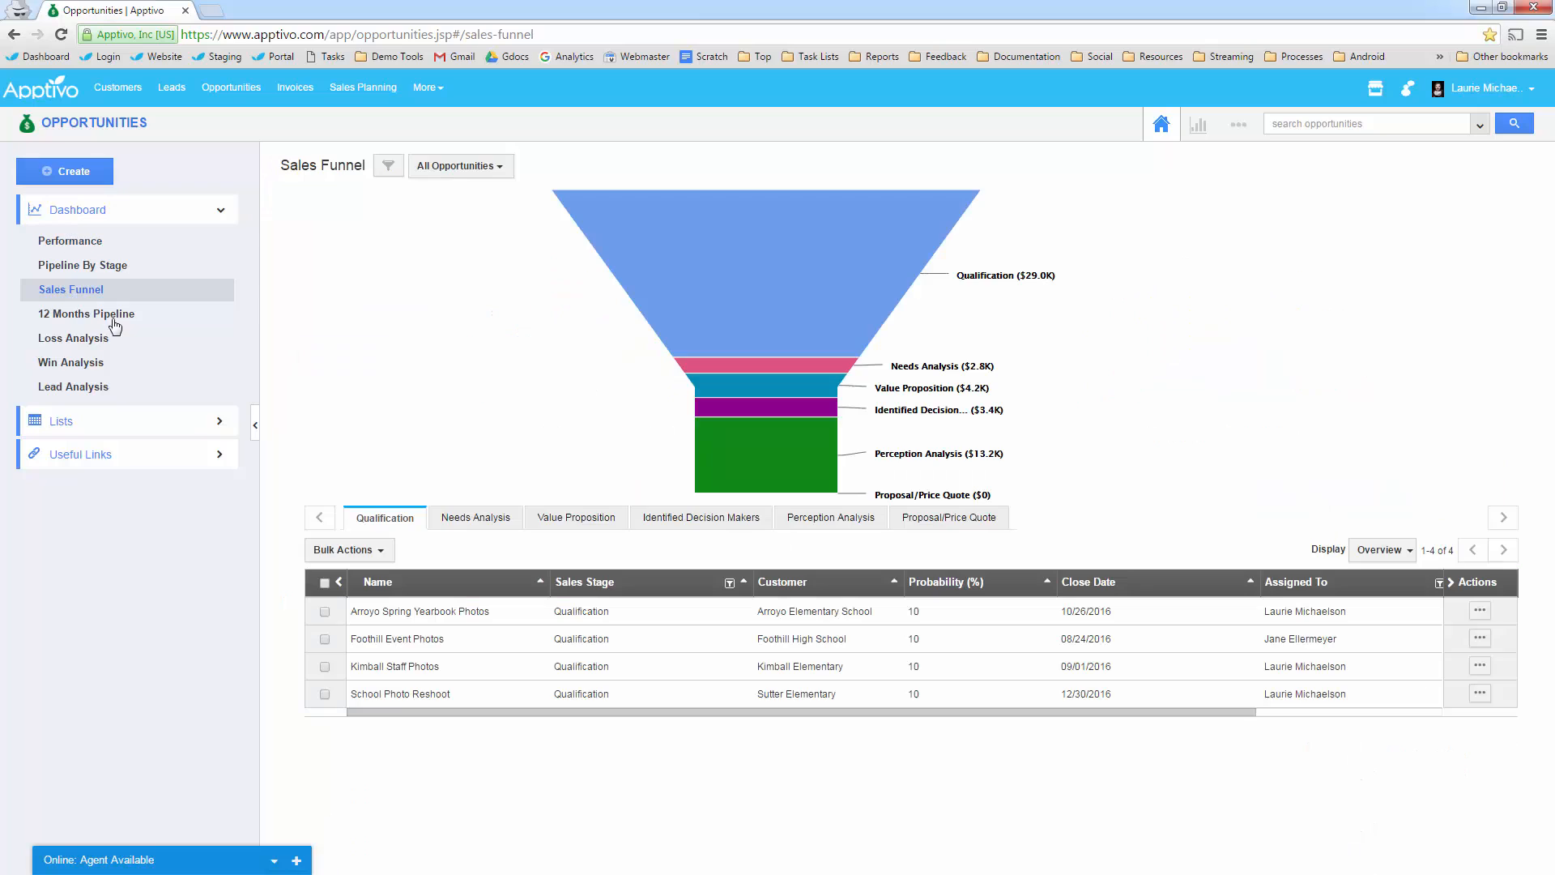
{"action": "left_click", "coordinate": [104, 269]}
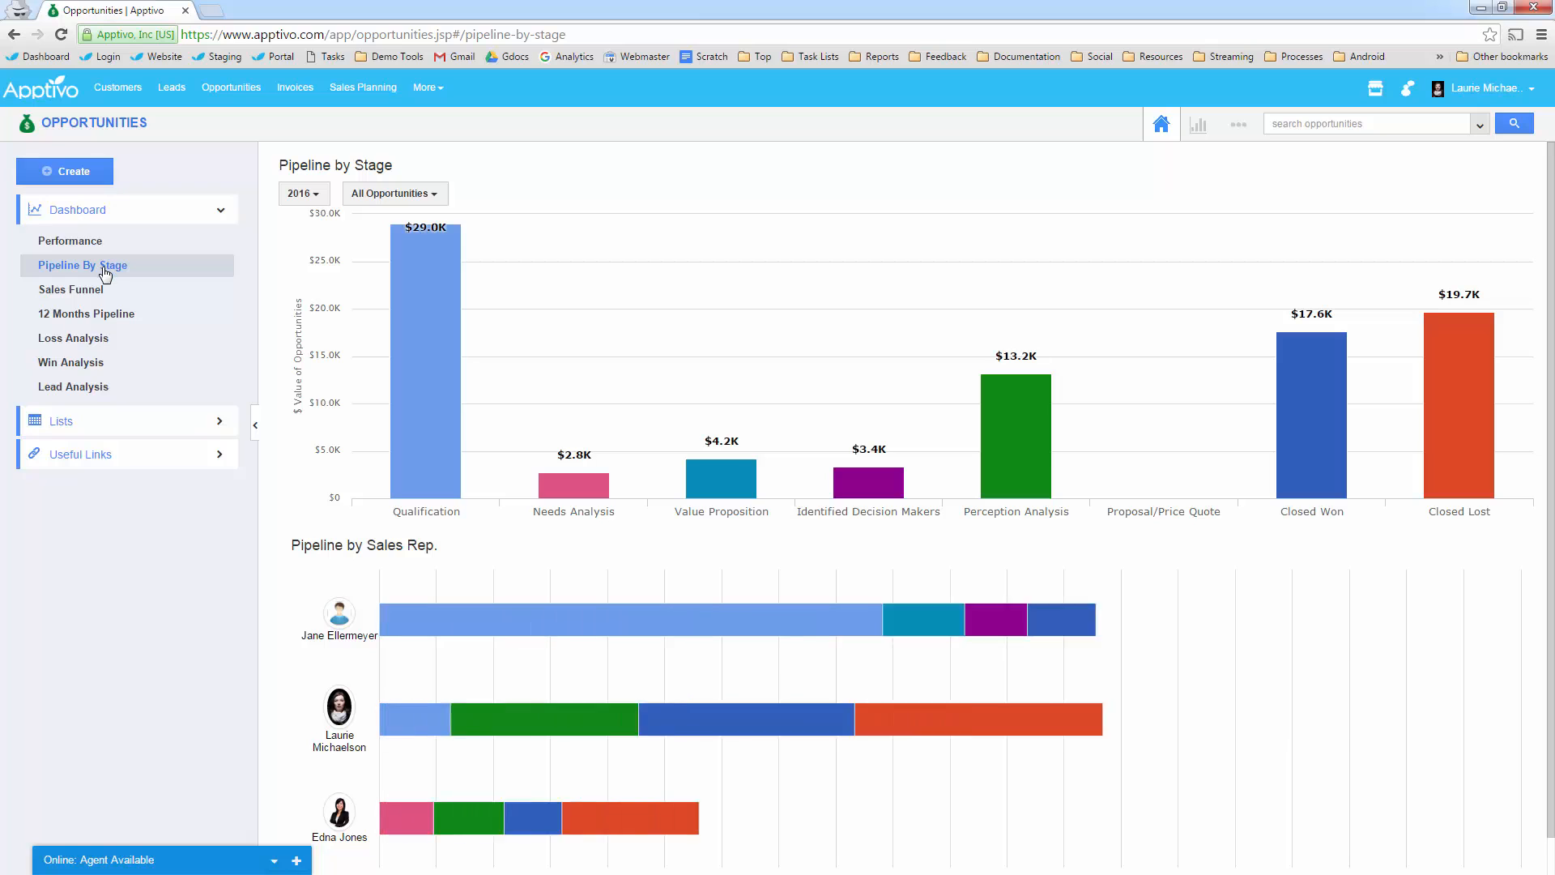
{"action": "mouse_move", "coordinate": [468, 460]}
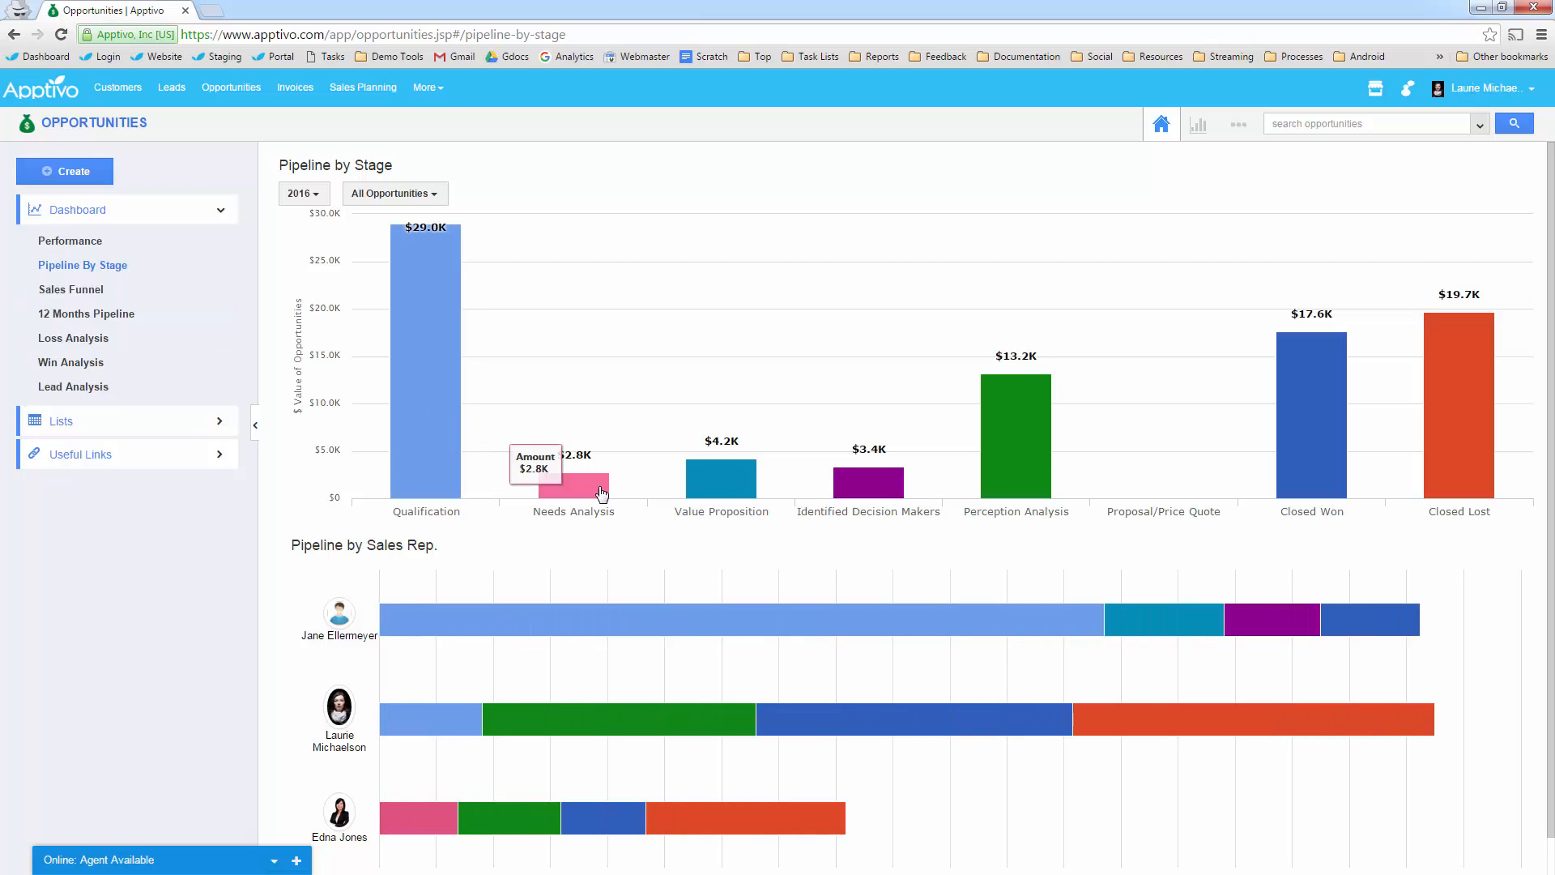
{"action": "mouse_move", "coordinate": [1042, 456]}
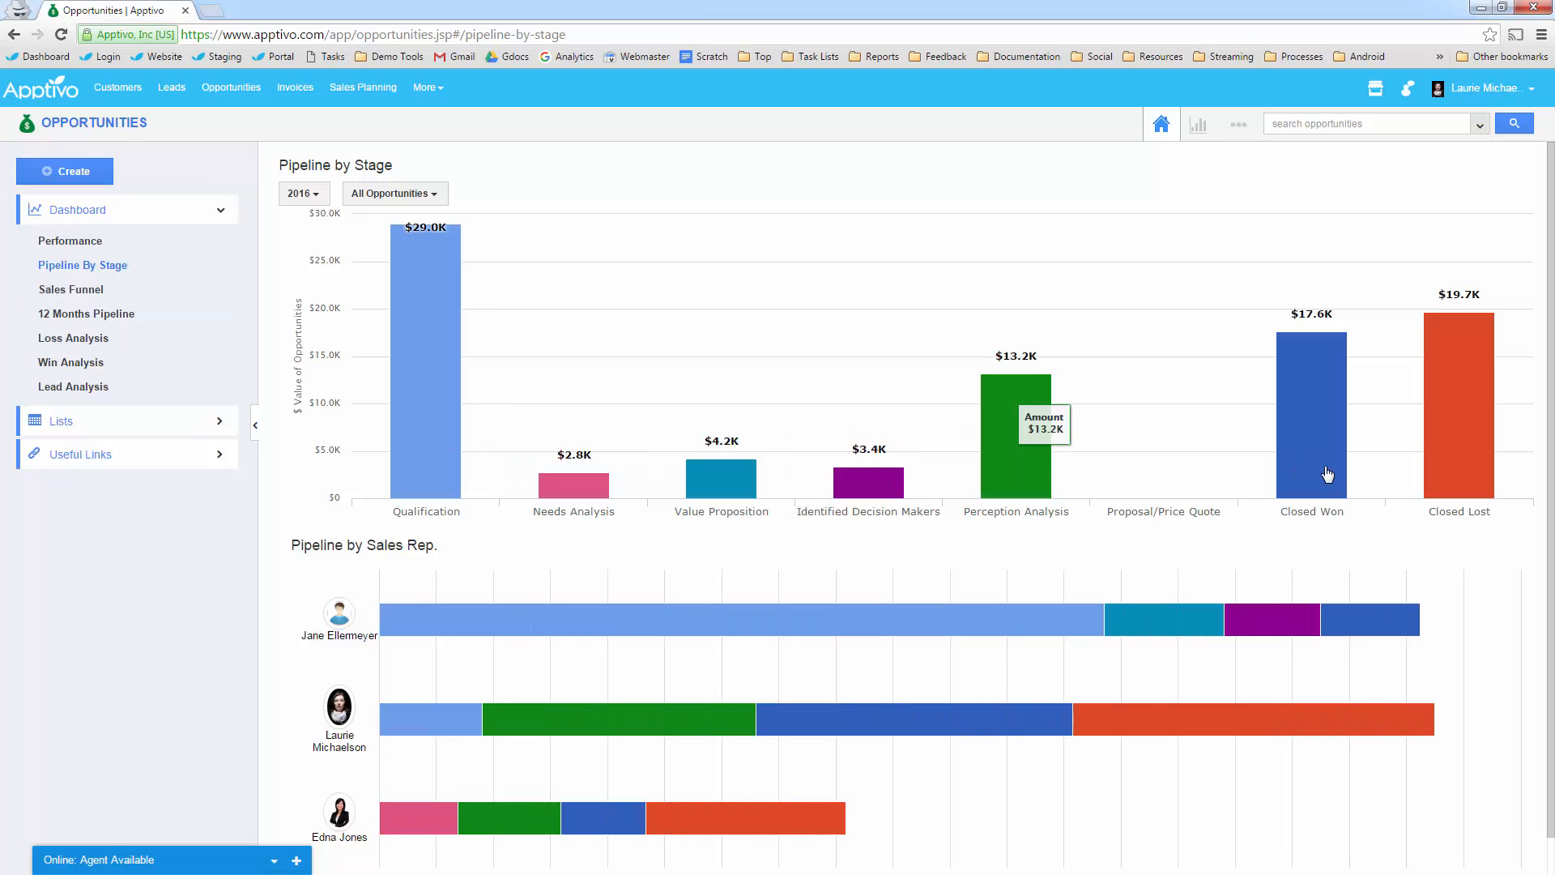
{"action": "scroll", "coordinate": [910, 538], "scroll_direction": "down", "scroll_amount": 1}
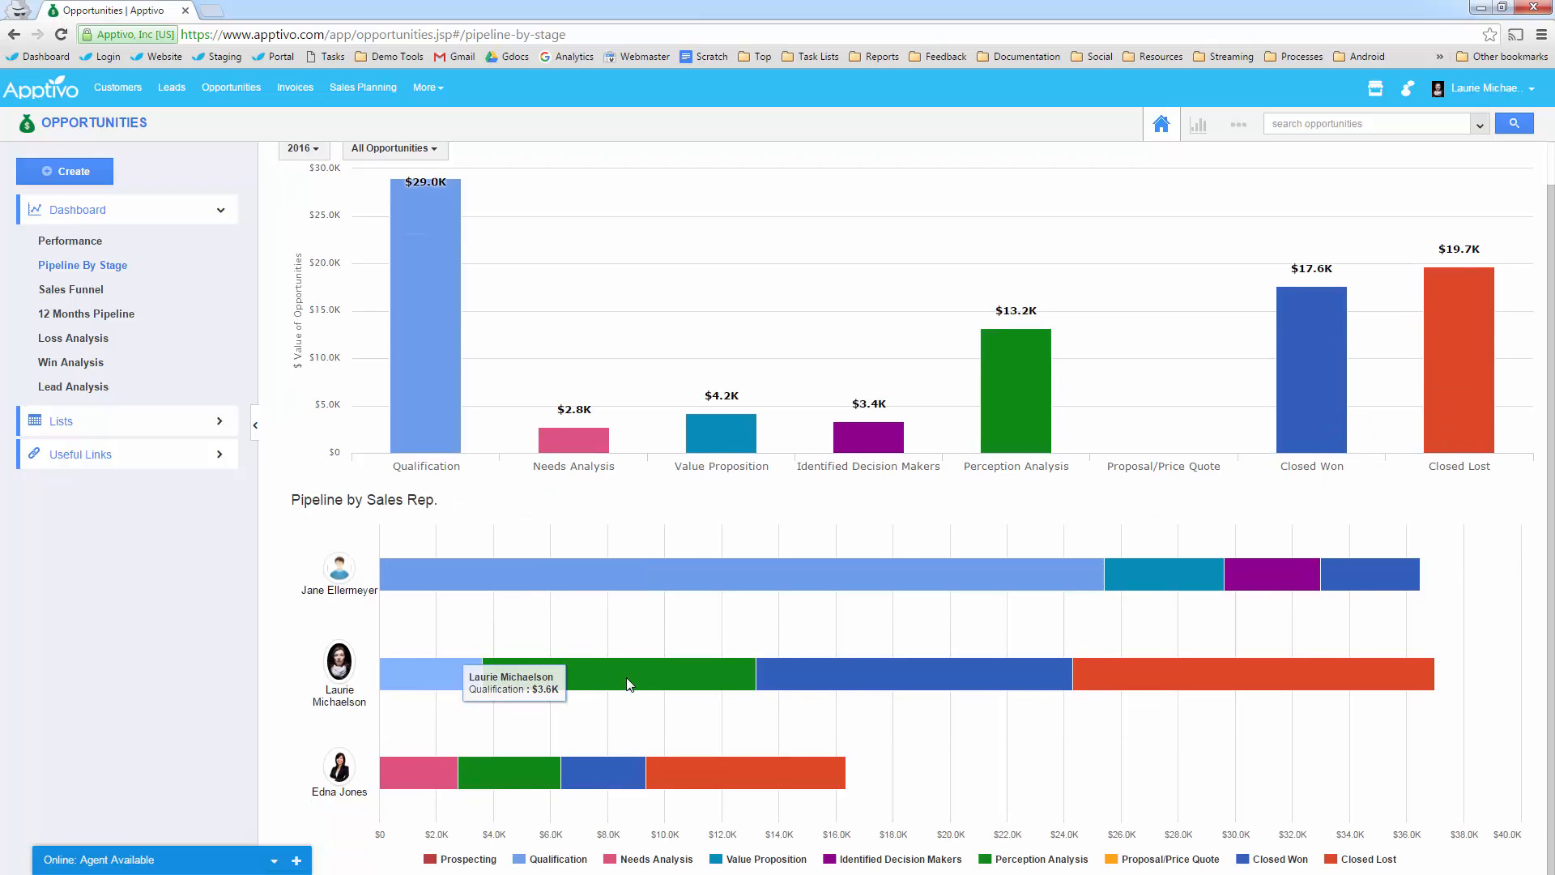
{"action": "mouse_move", "coordinate": [944, 671]}
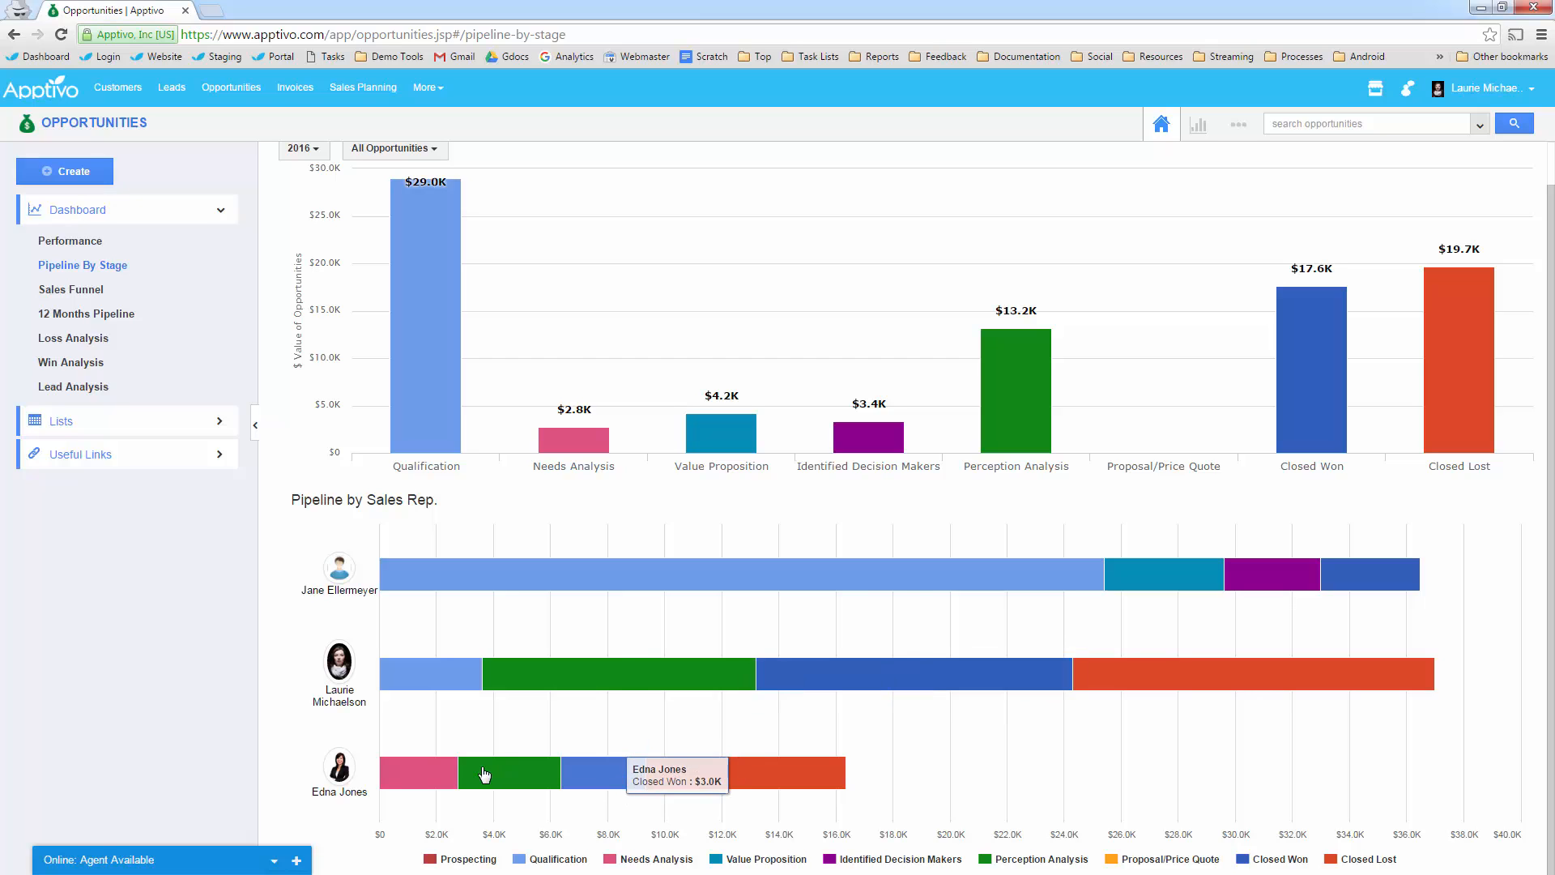
{"action": "mouse_move", "coordinate": [735, 768]}
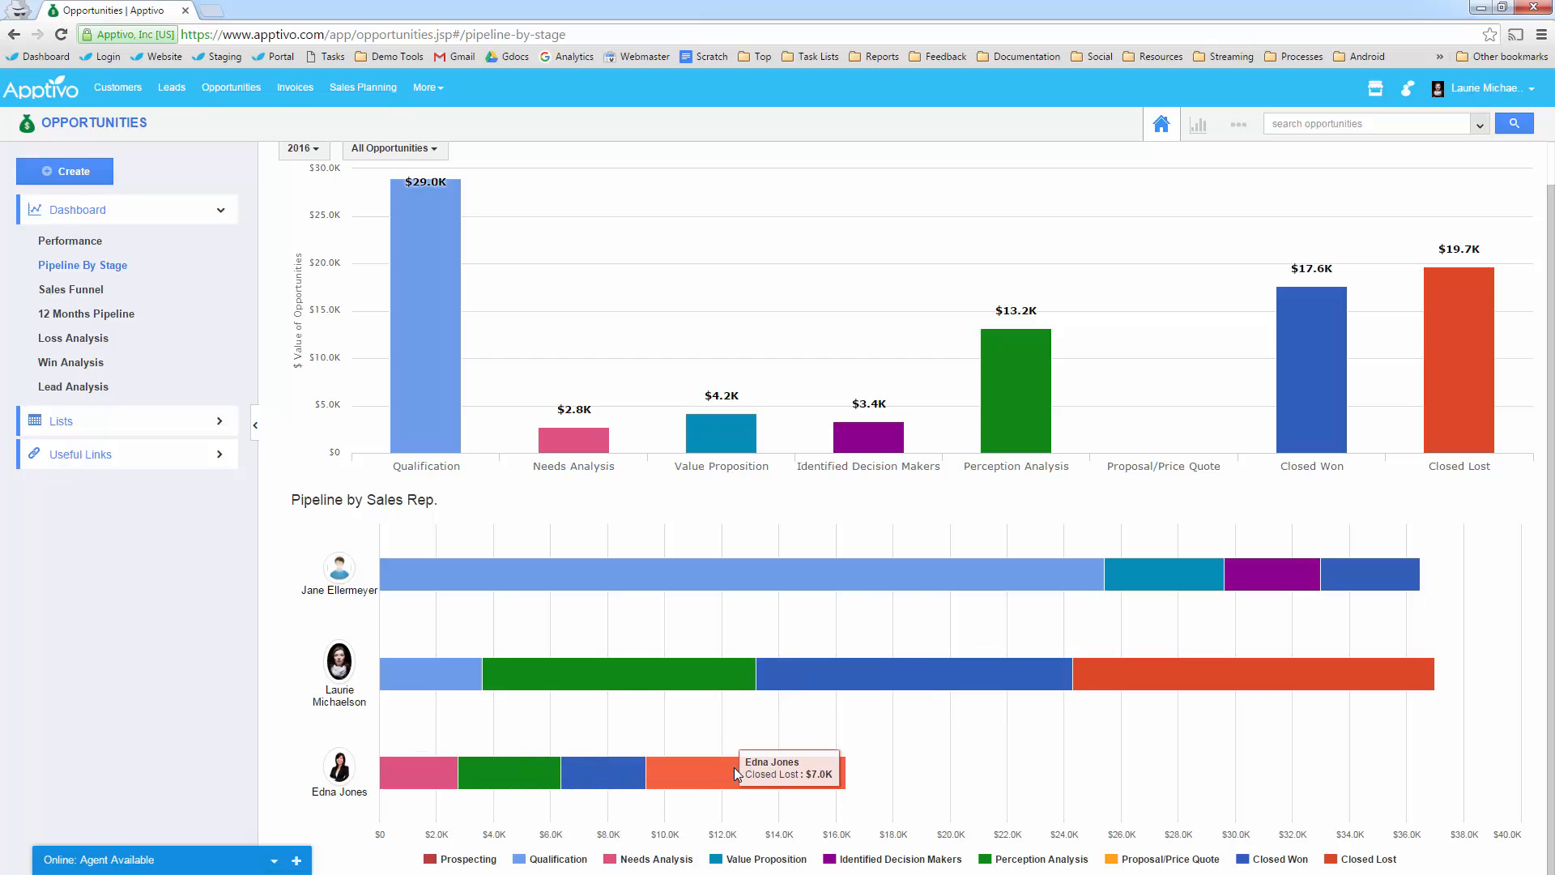
Examine the 12 Months Pipeline dashboard's monthly amounts and the list of August 2016 opportunities.
{"action": "left_click", "coordinate": [96, 323]}
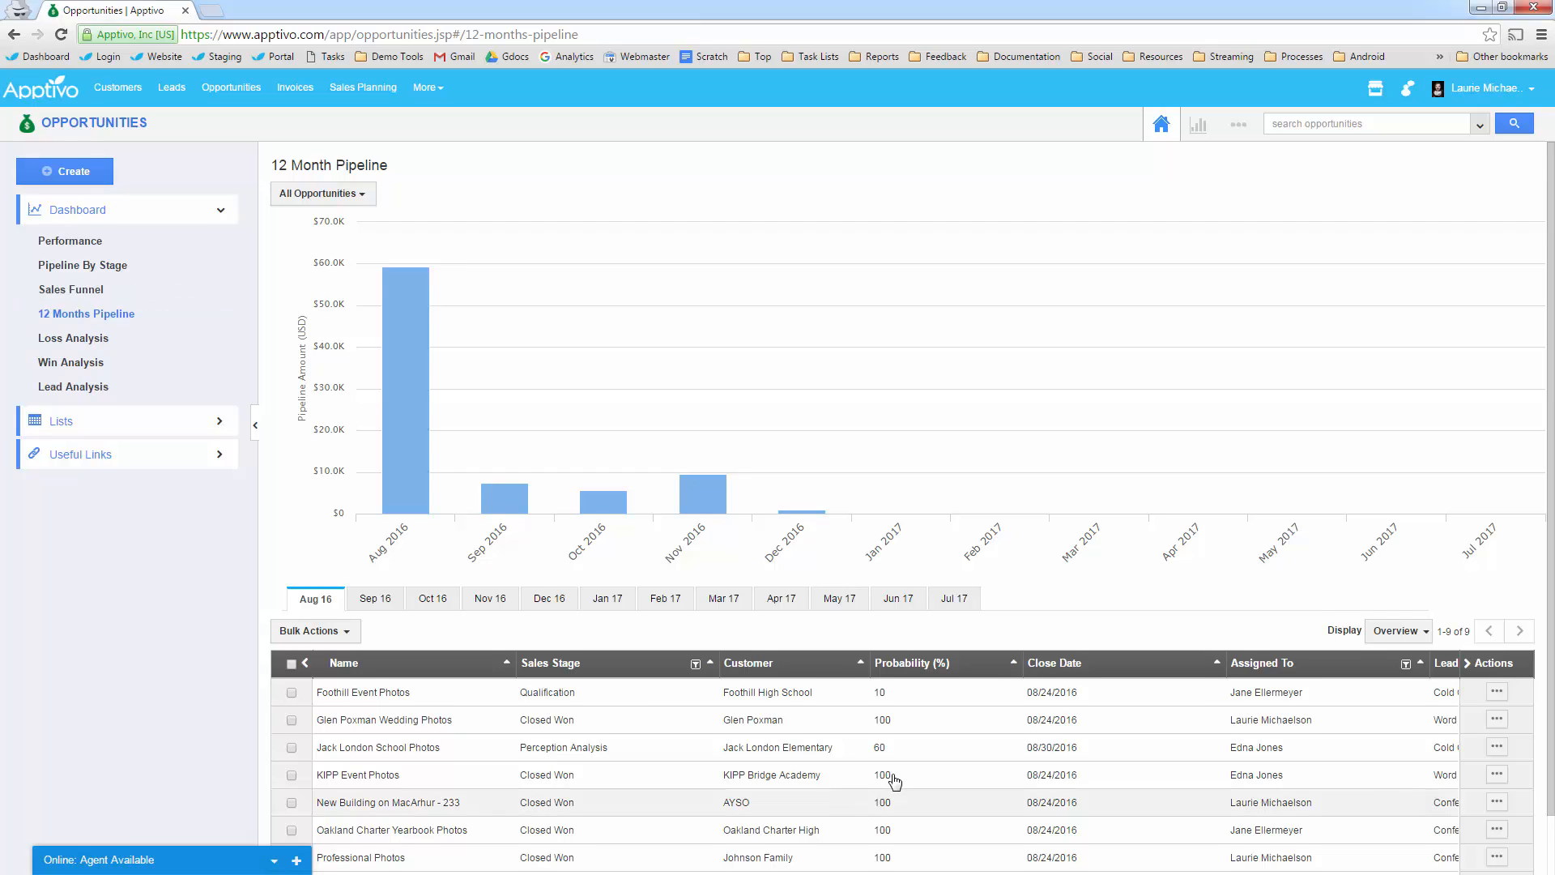
{"action": "scroll", "coordinate": [875, 802], "scroll_direction": "down", "scroll_amount": 1}
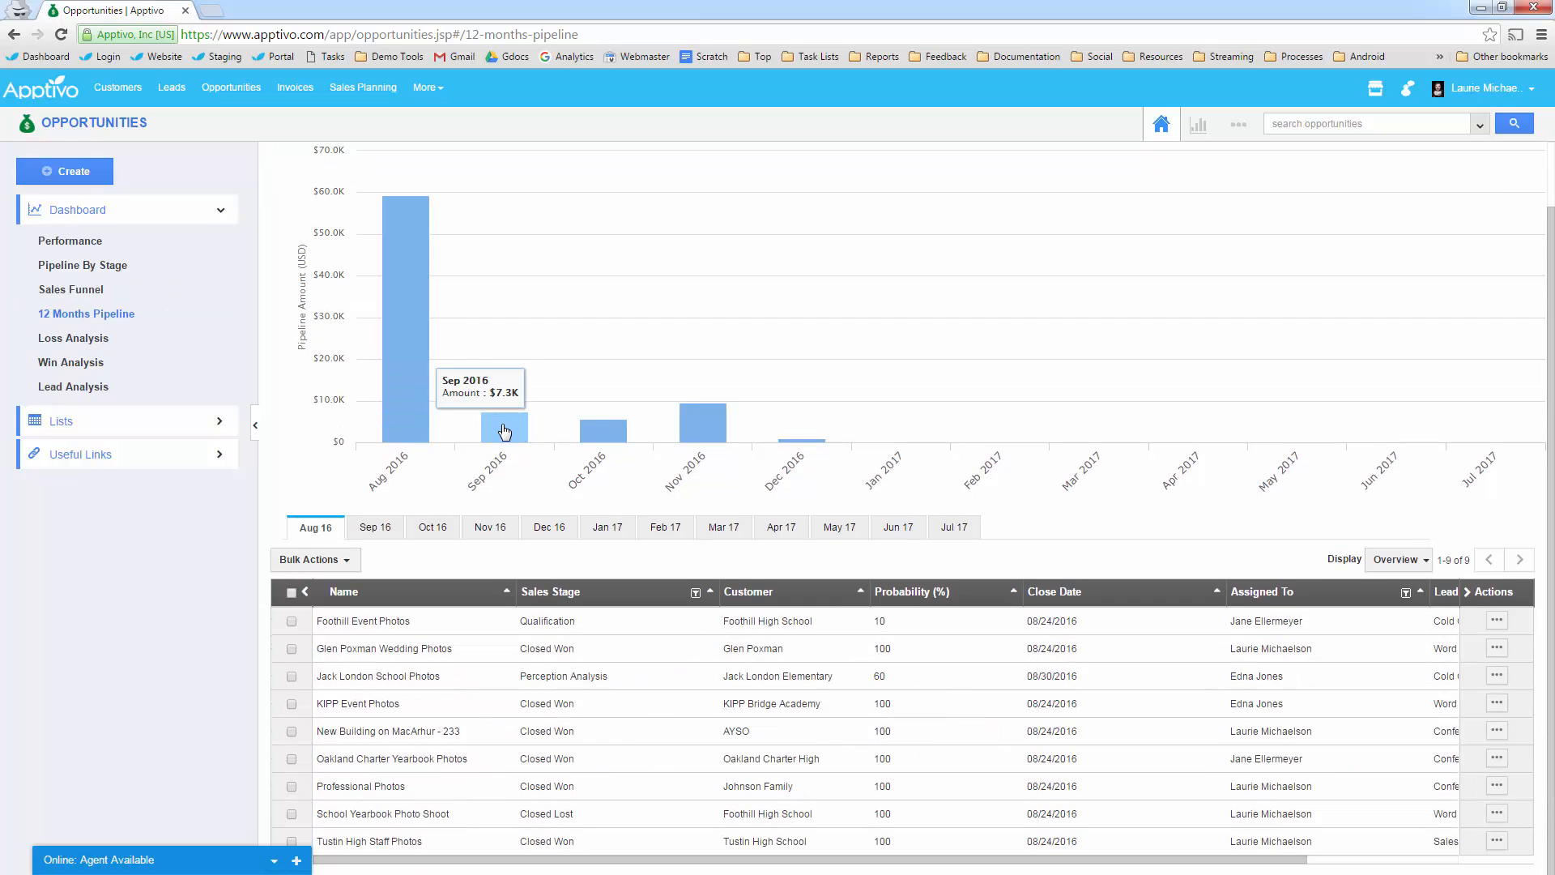
{"action": "mouse_move", "coordinate": [620, 438]}
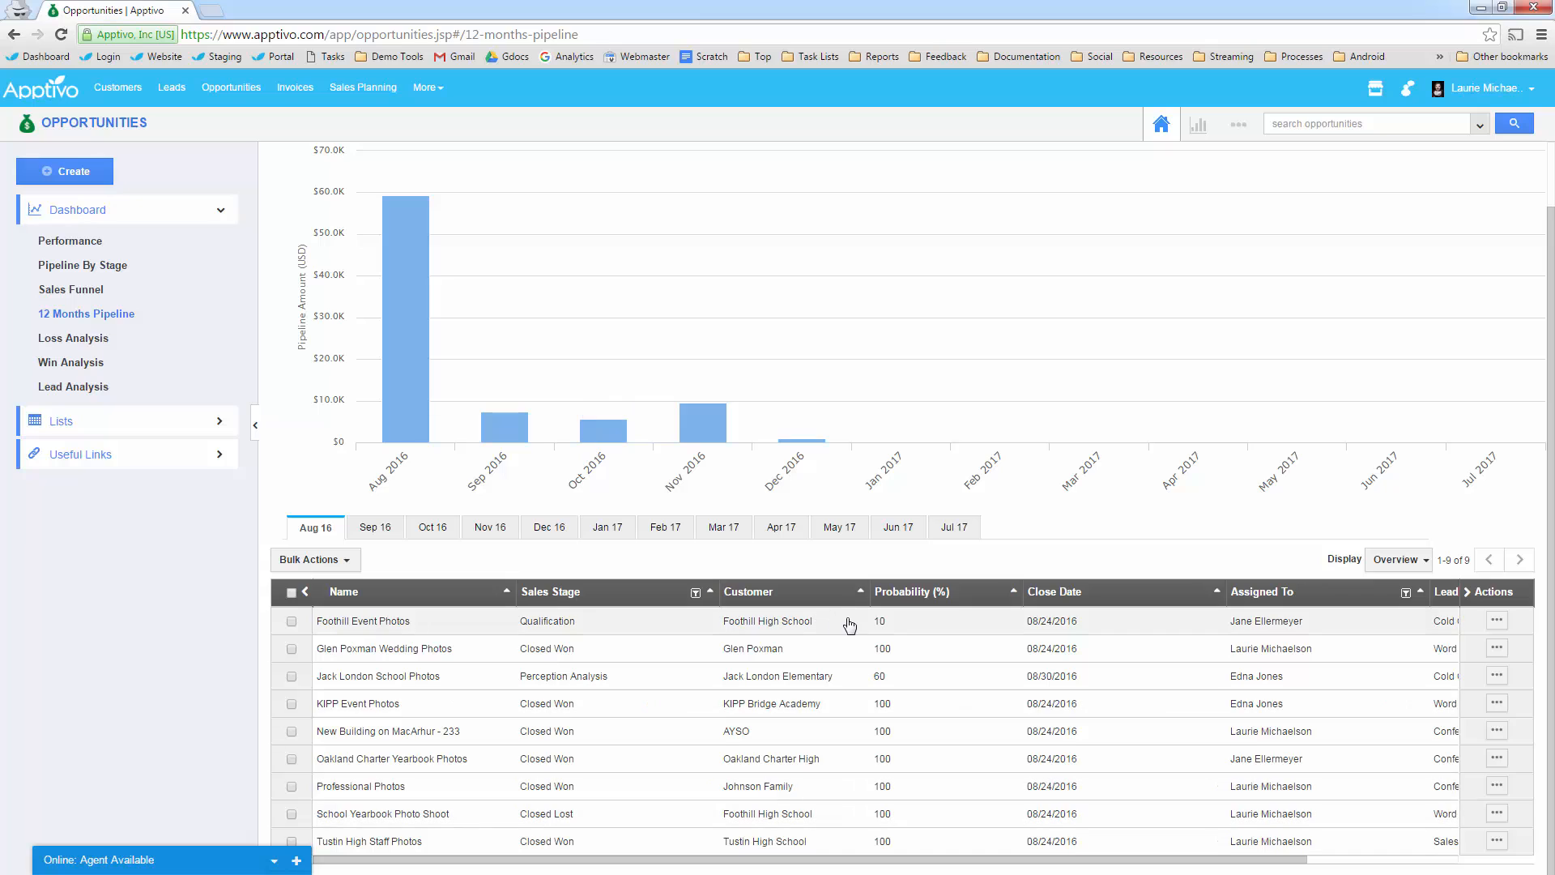
View the details of the Foothill Event Photos opportunity and check the August 2016 amount in the pipeline chart.
{"action": "left_click", "coordinate": [881, 628]}
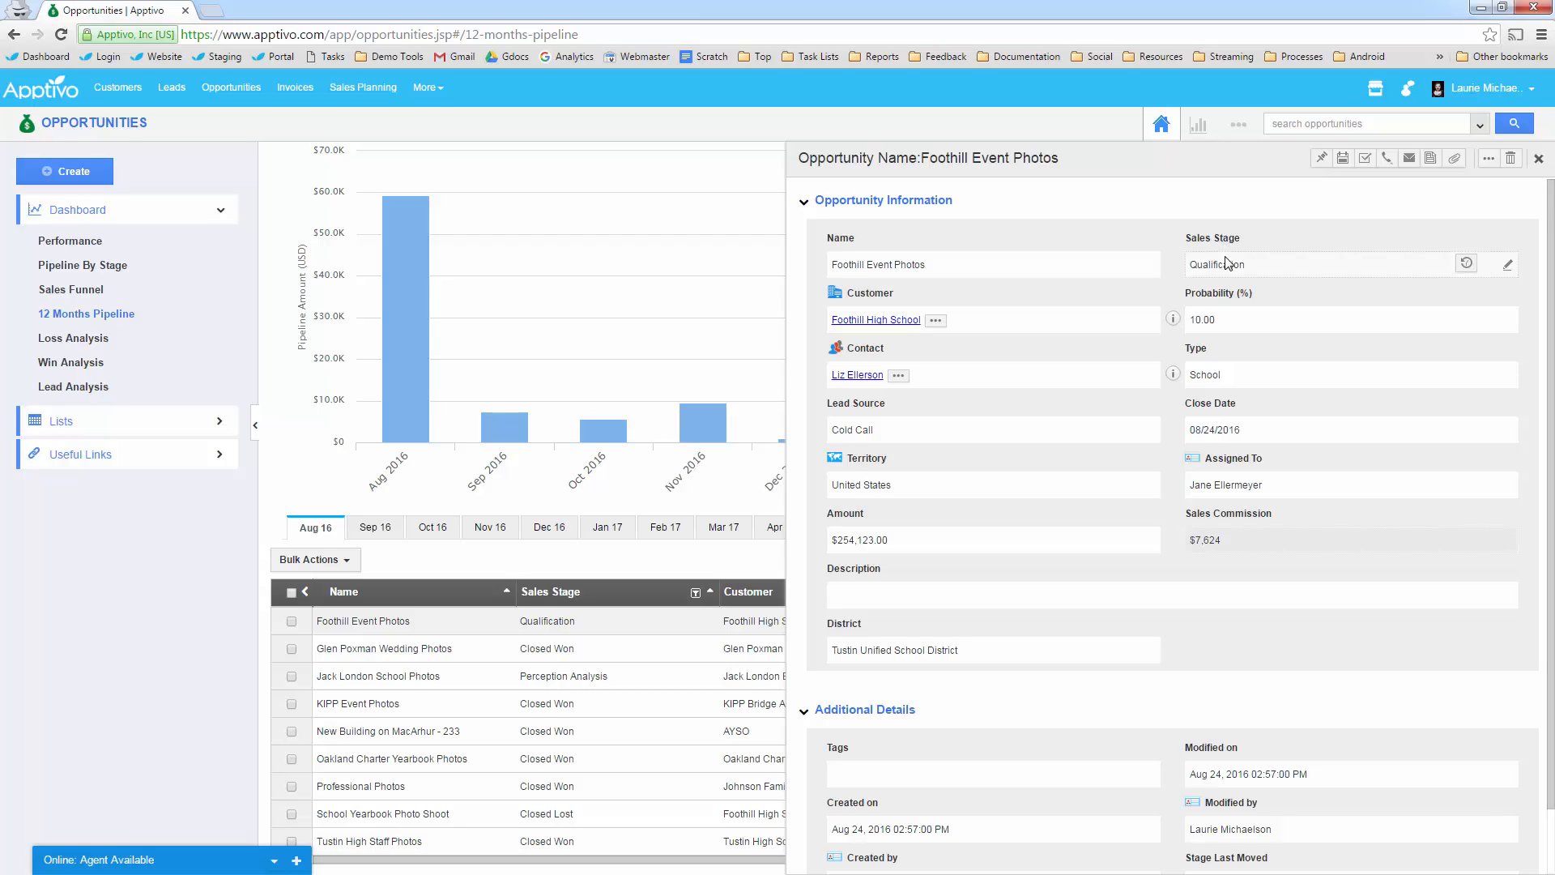
{"action": "left_click", "coordinate": [1547, 169]}
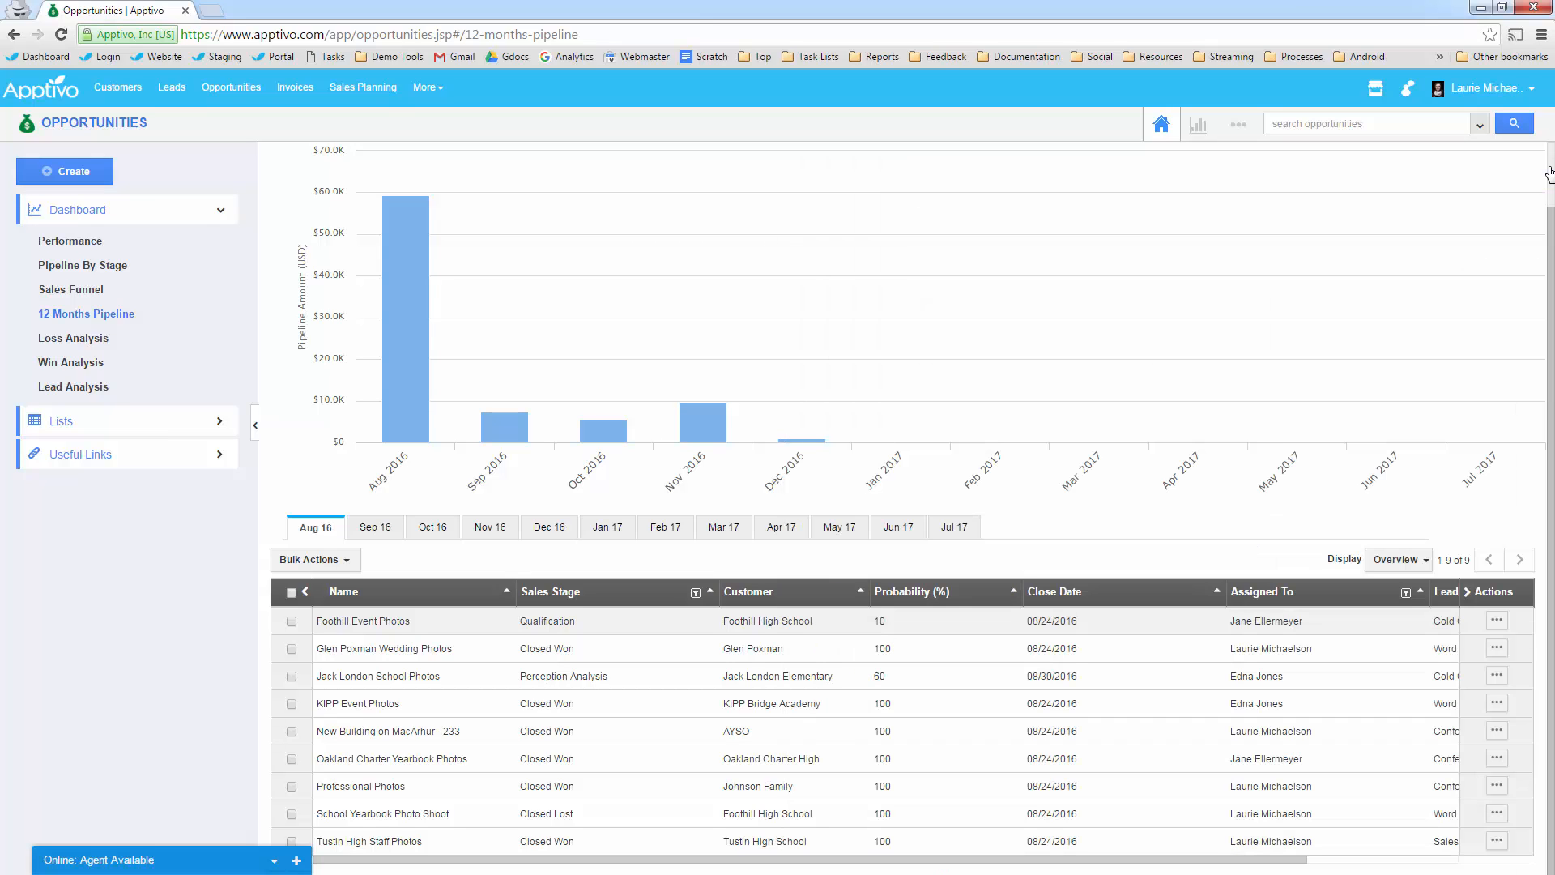
{"action": "mouse_move", "coordinate": [409, 389]}
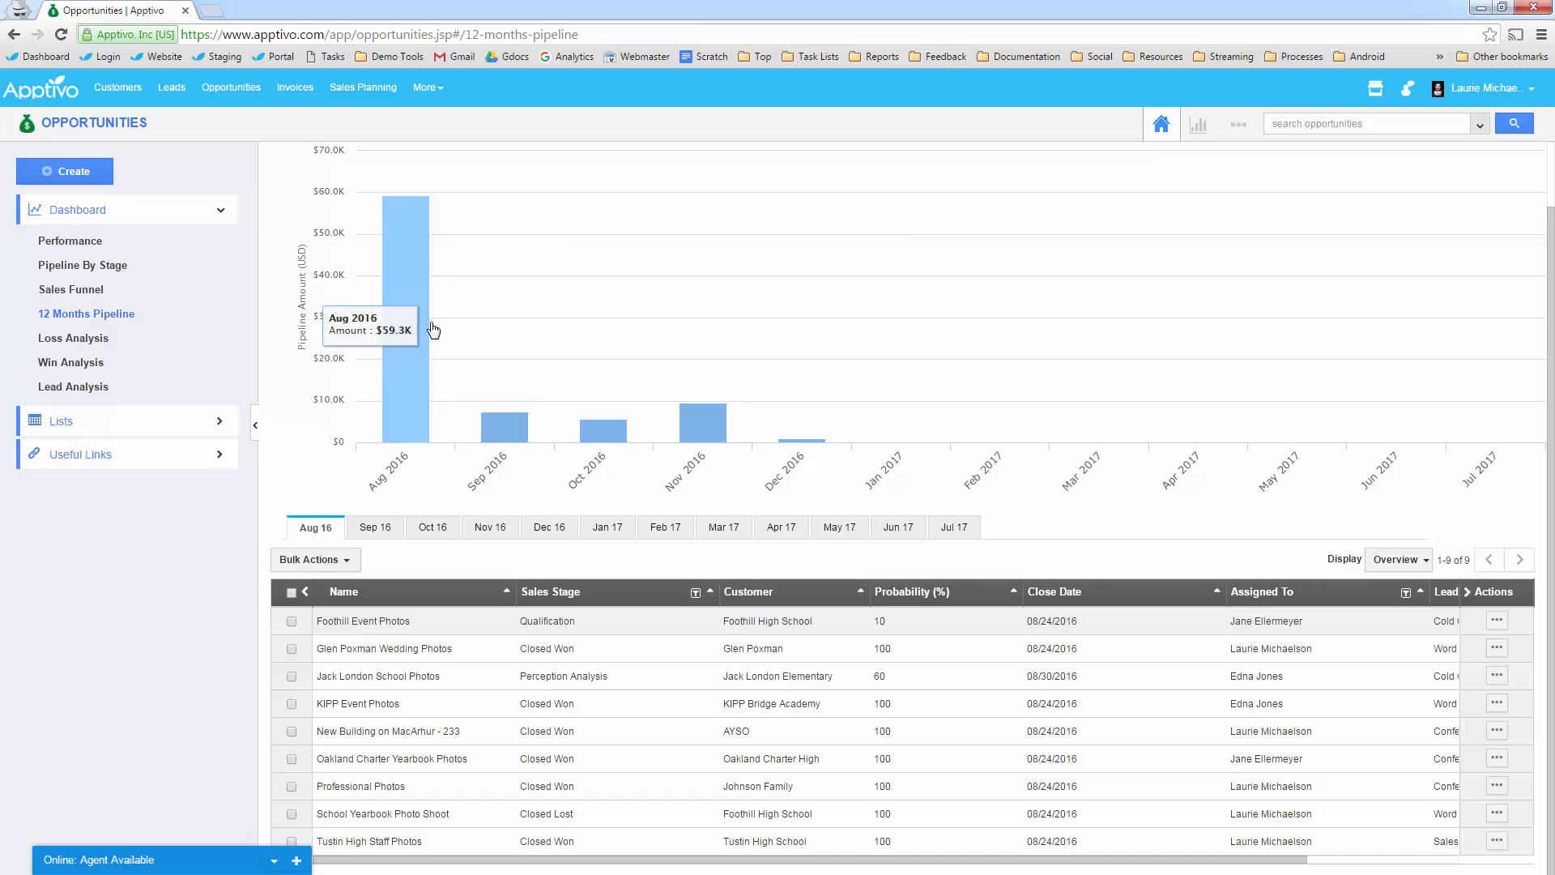
Run the unfiltered Pipeline Progression report to examine its advancement figures, and view the Aging of Opportunities report.
{"action": "left_click", "coordinate": [1198, 128]}
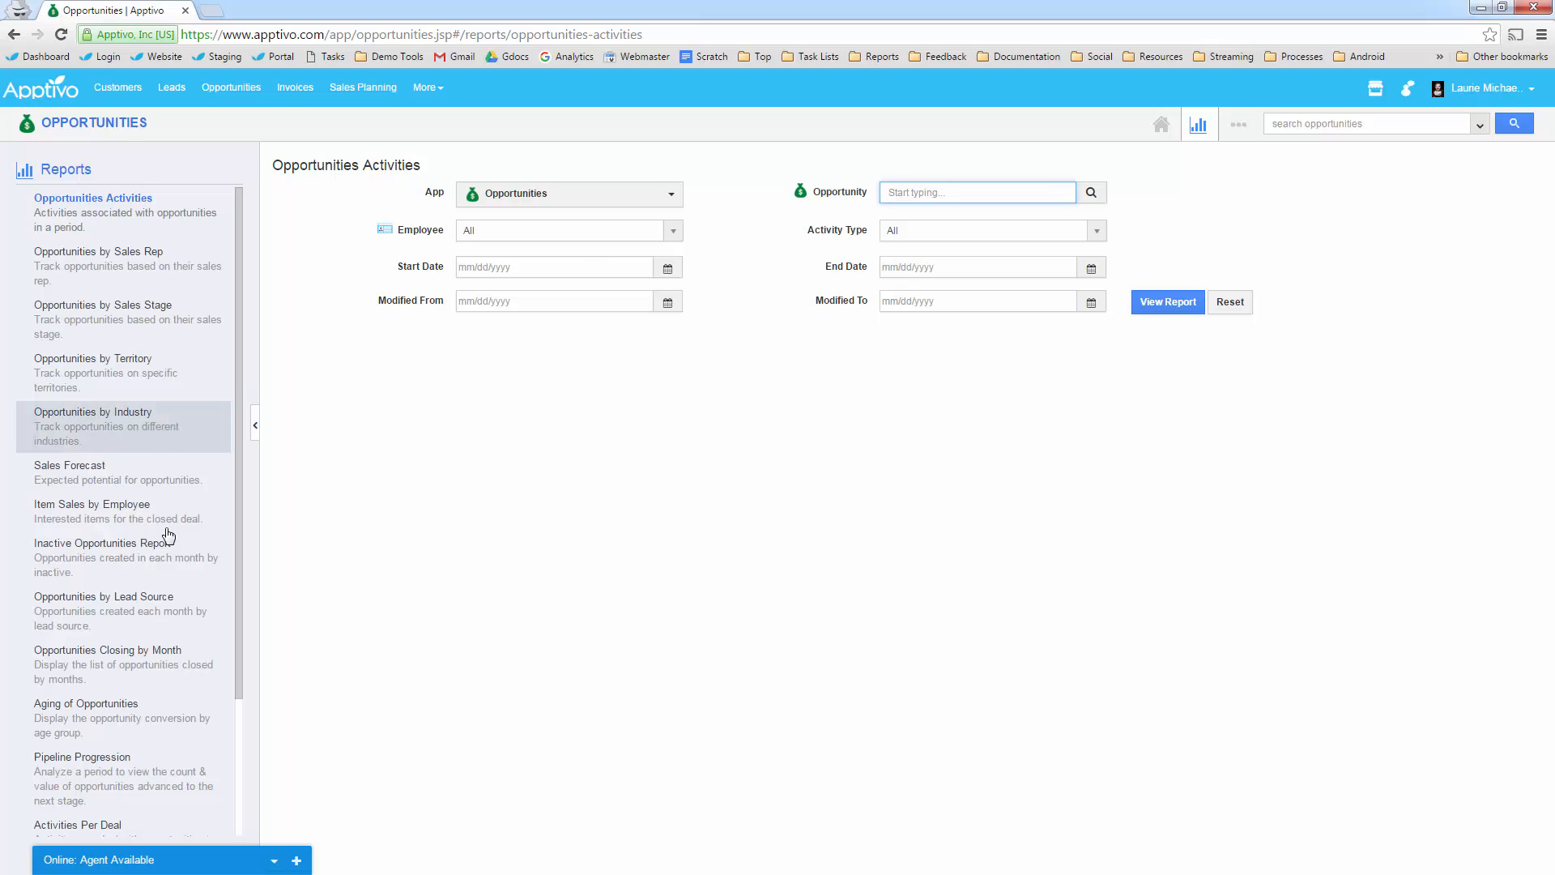
{"action": "scroll", "coordinate": [142, 461], "scroll_direction": "down", "scroll_amount": 1}
{"action": "scroll", "coordinate": [121, 502], "scroll_direction": "down", "scroll_amount": 2}
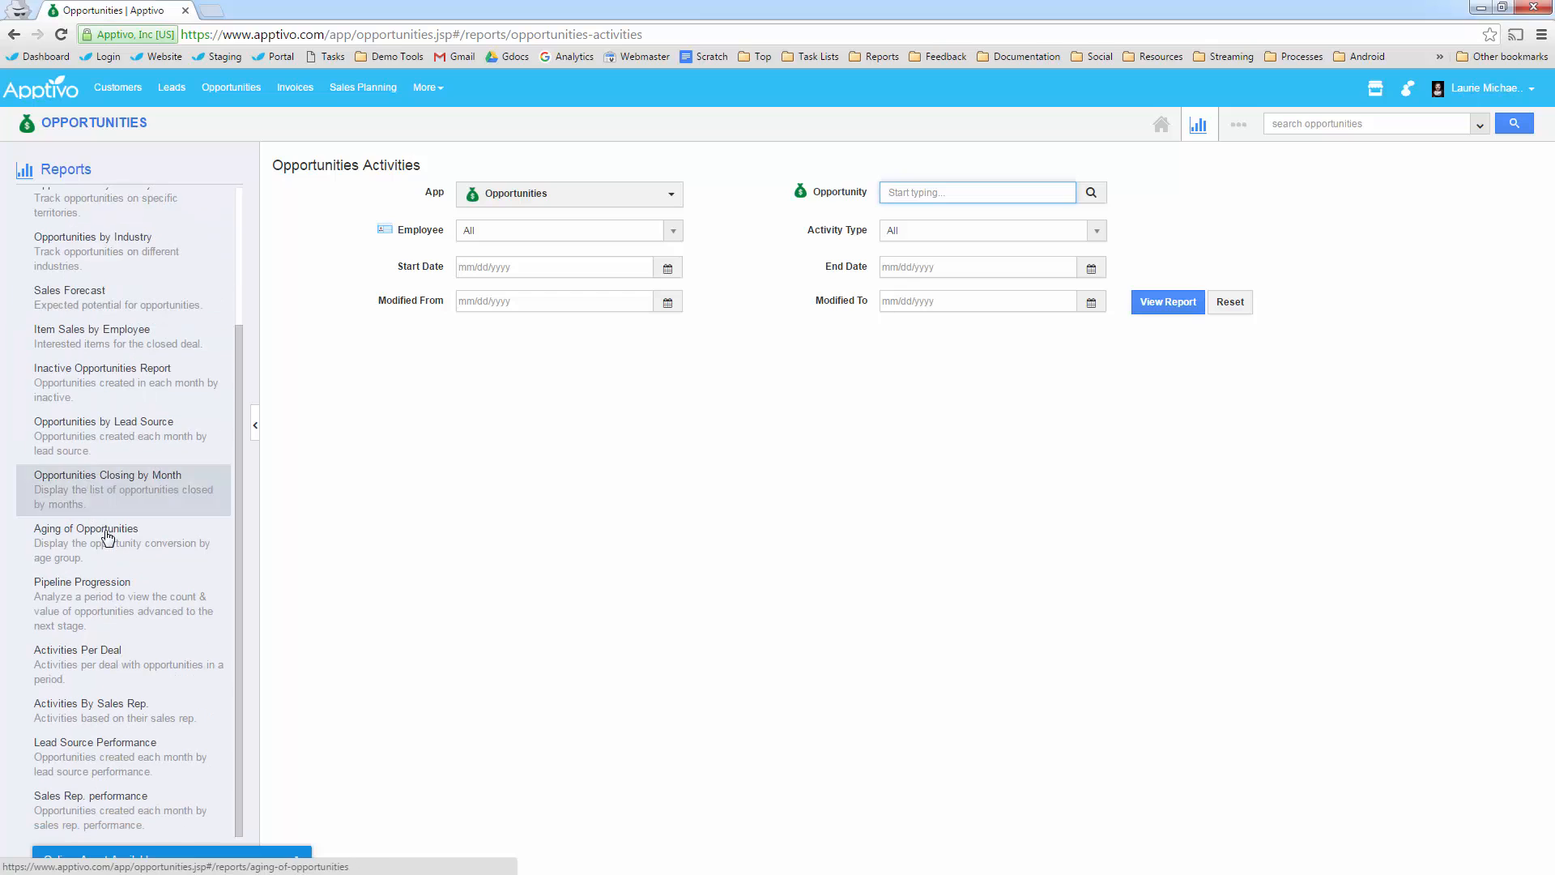
{"action": "left_click", "coordinate": [103, 598]}
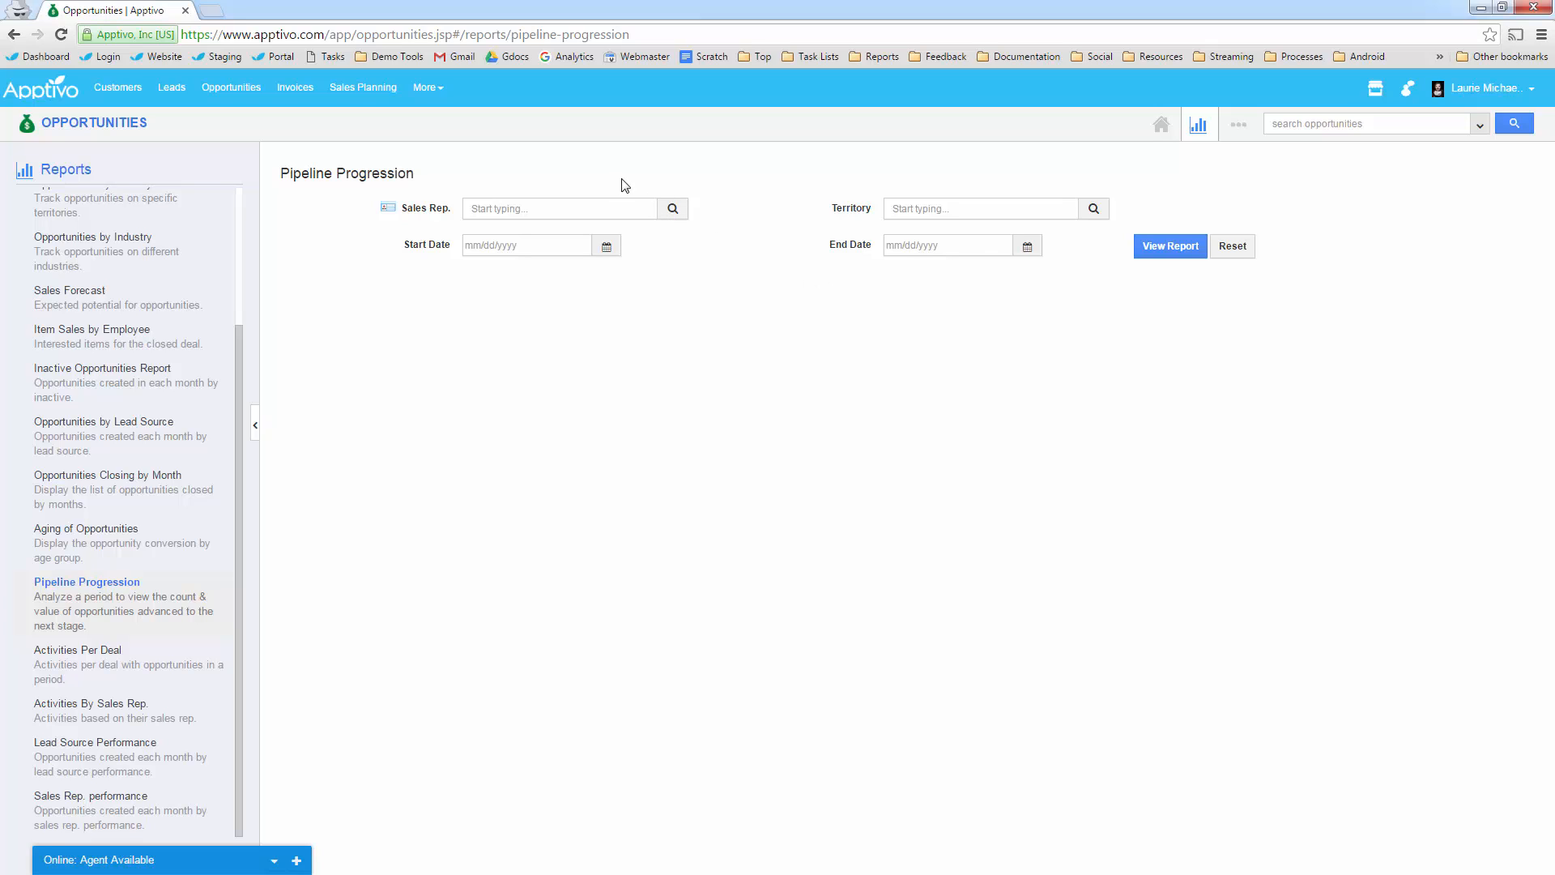
{"action": "left_click", "coordinate": [1154, 248]}
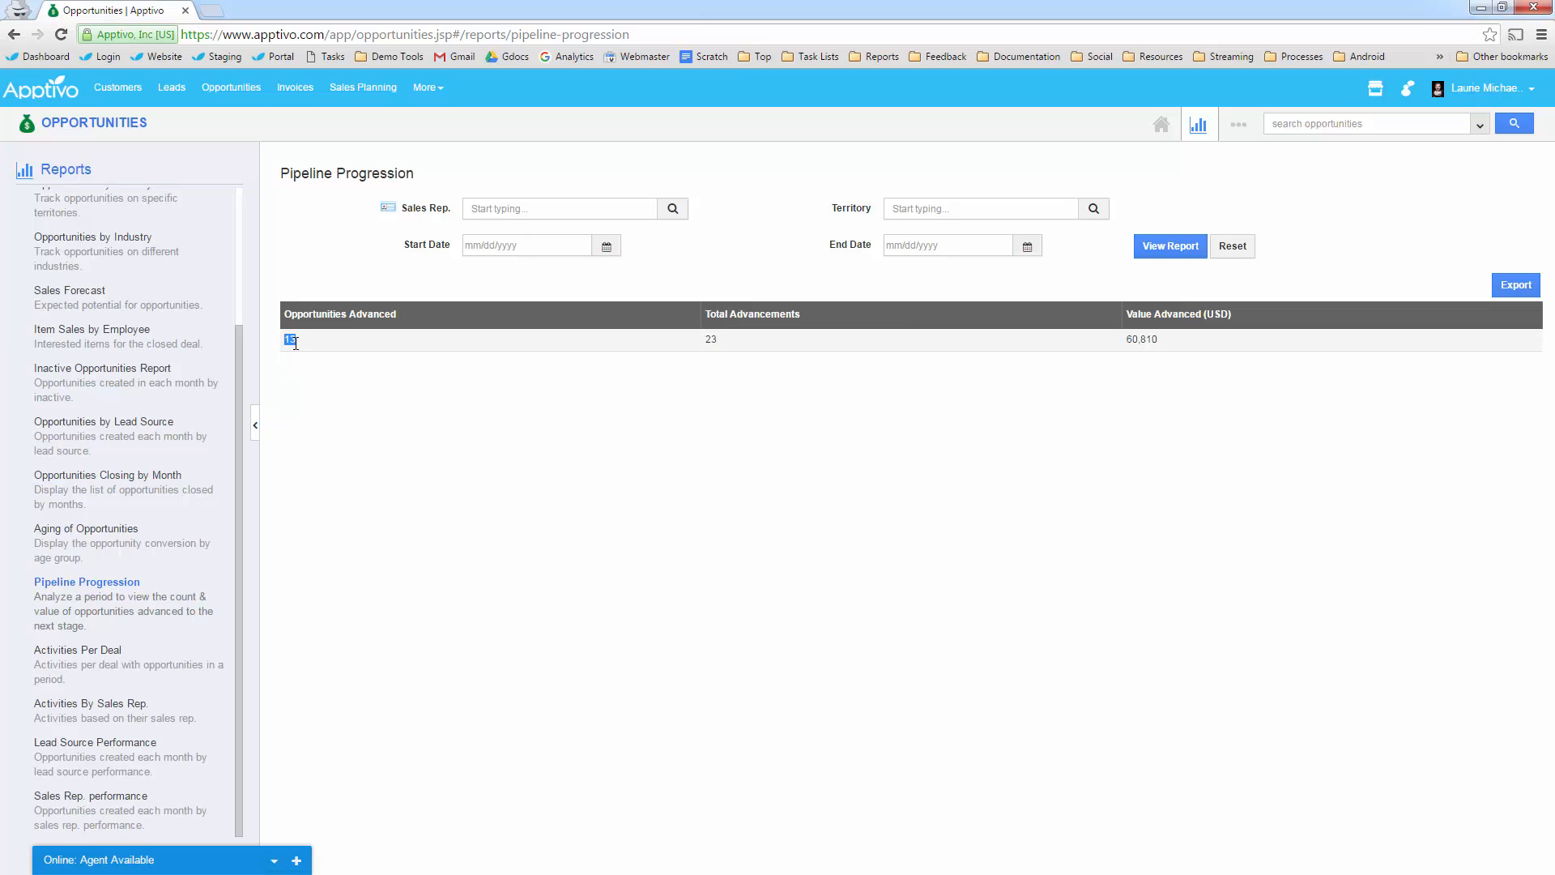
{"action": "double_click", "coordinate": [711, 340]}
{"action": "double_click", "coordinate": [290, 339]}
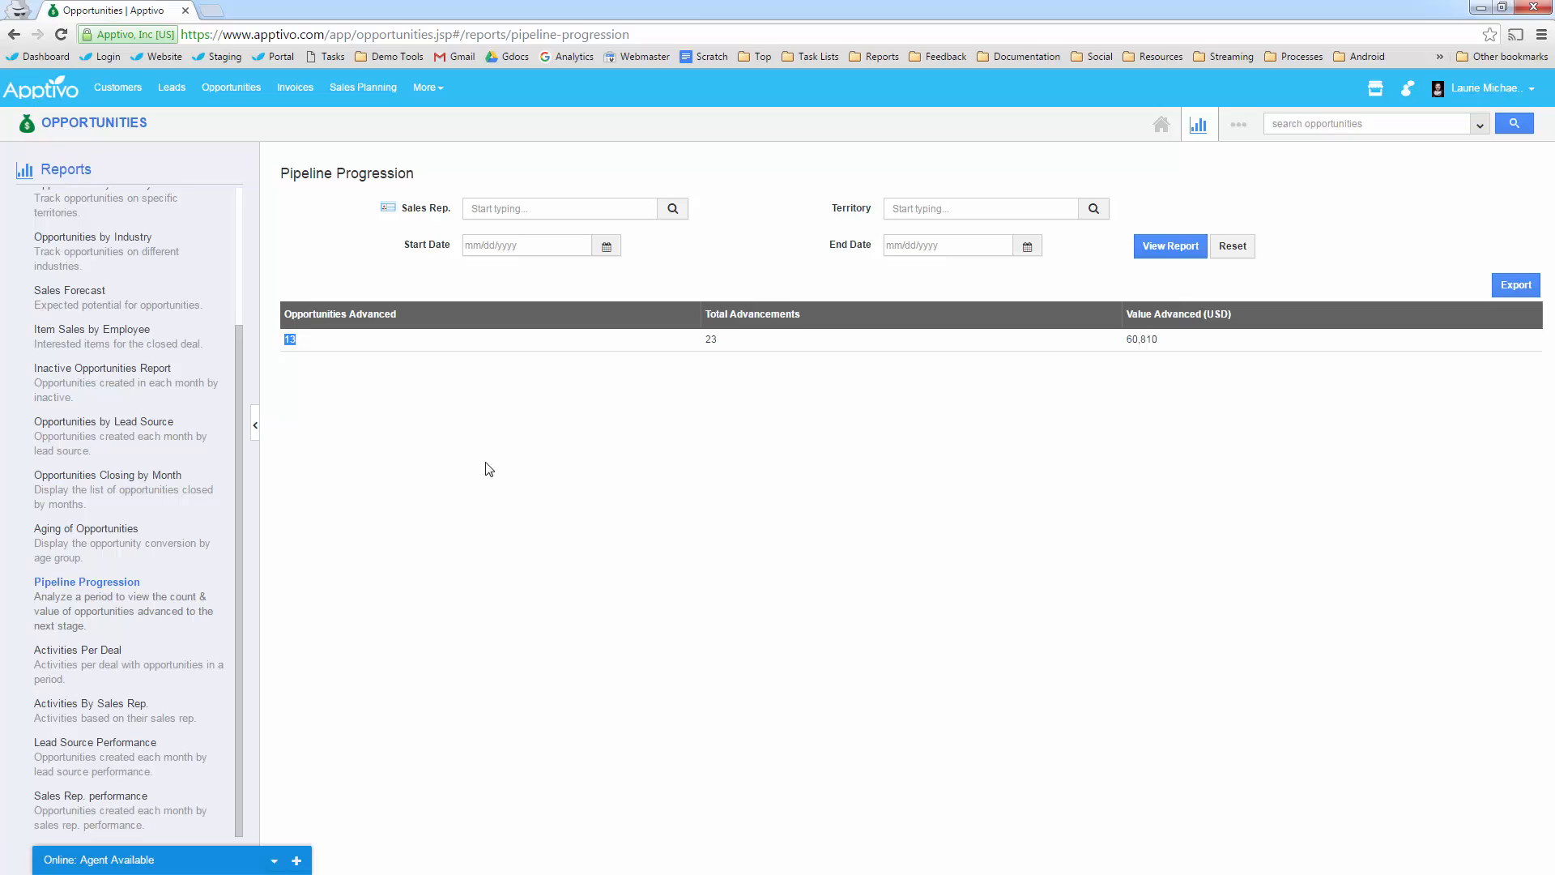
{"action": "left_click", "coordinate": [96, 543]}
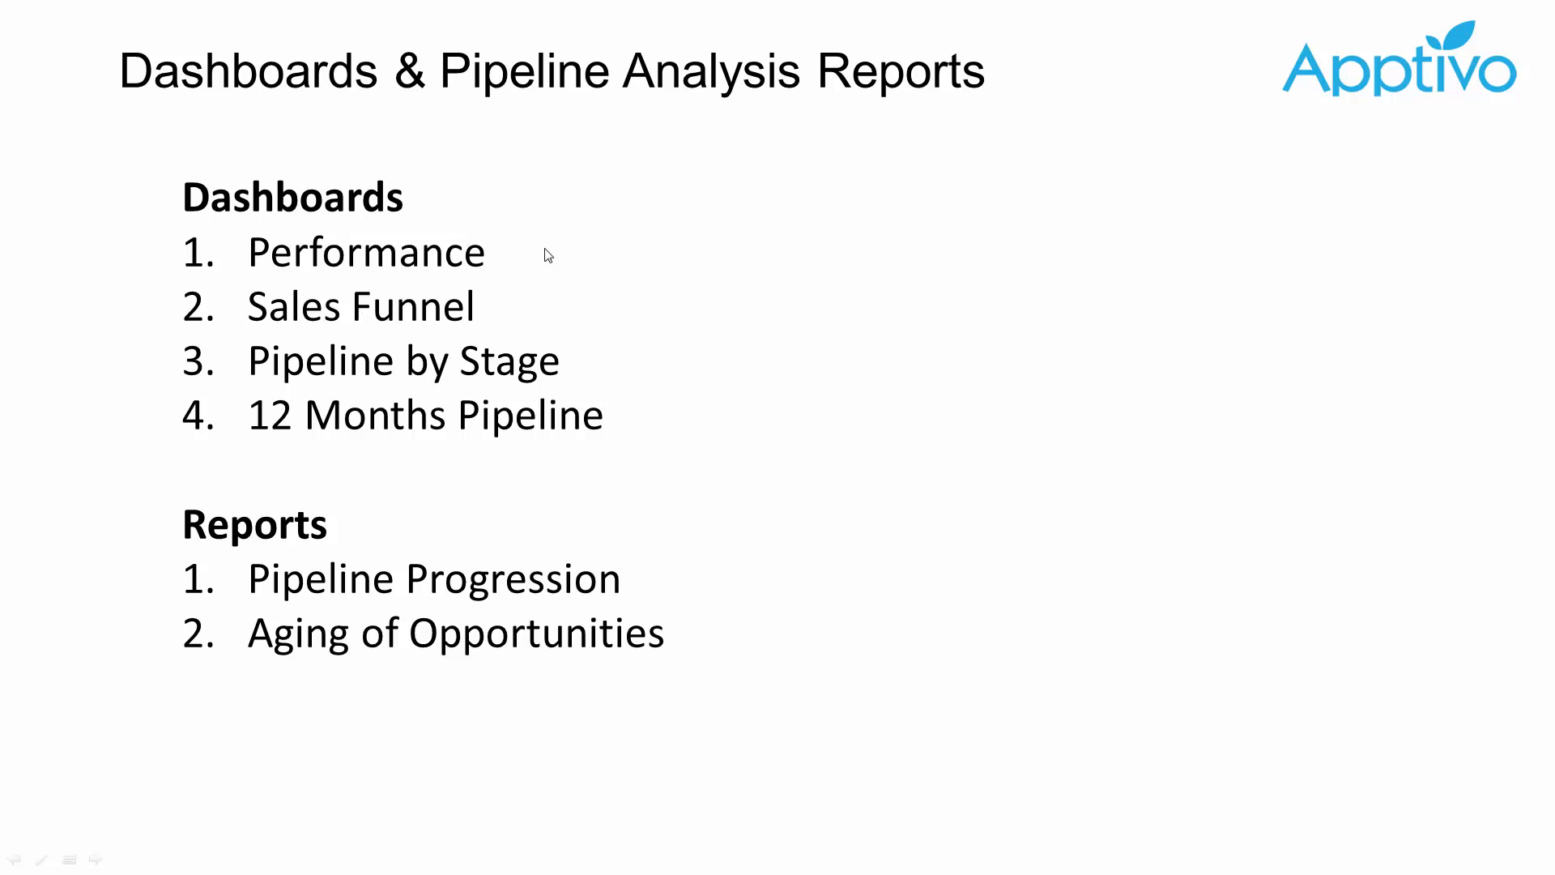
{"action": "left_click", "coordinate": [744, 303]}
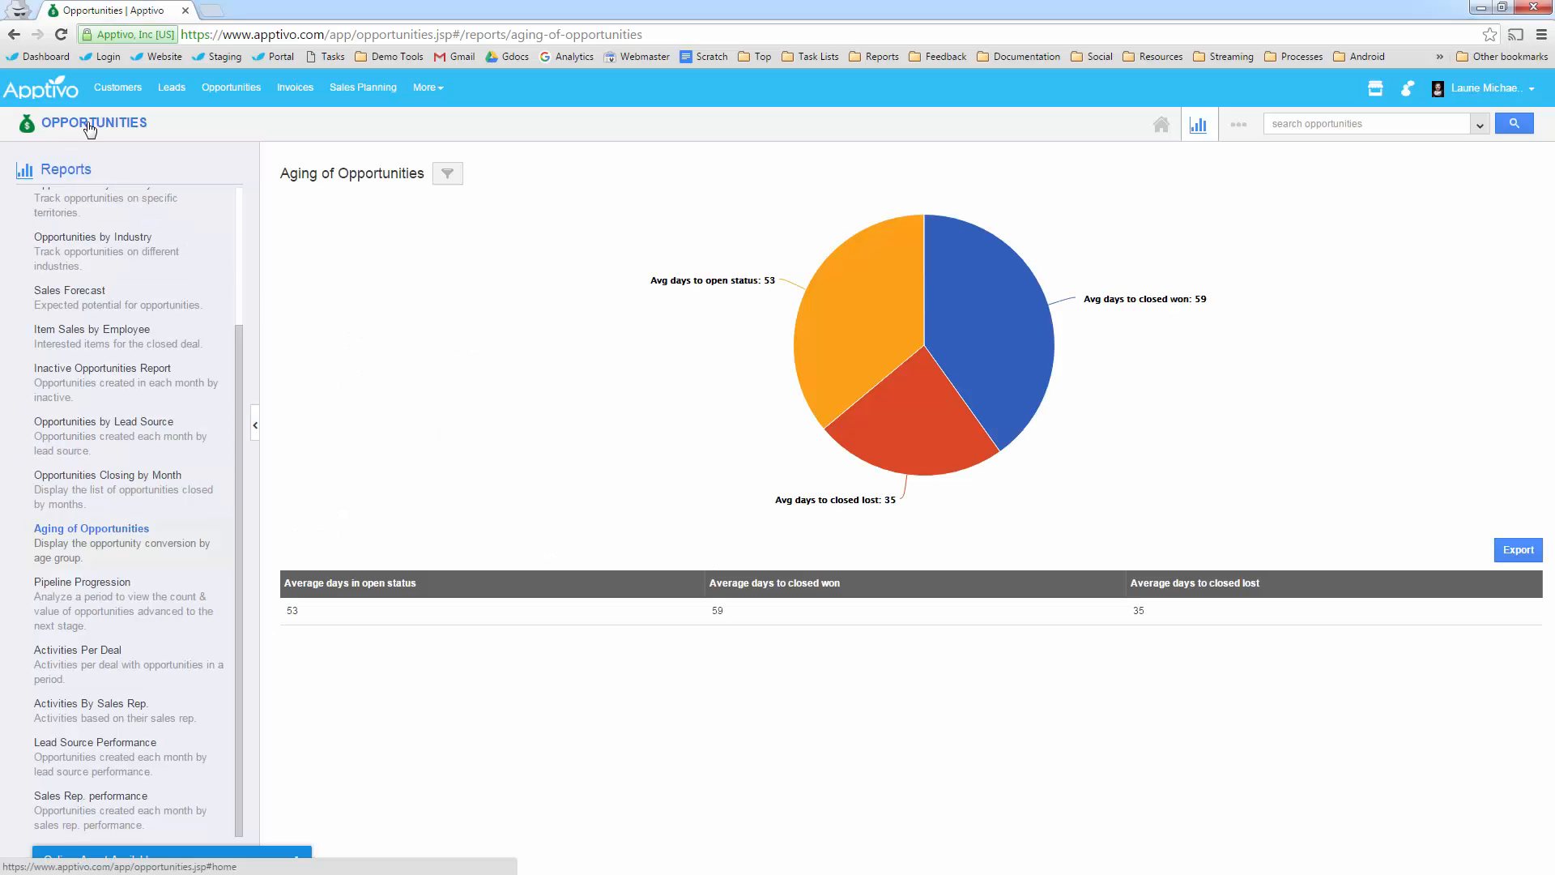
Examine the Loss Analysis dashboard's year and opportunity filters and its loss charts by reason, stage, employee and customer.
{"action": "left_click", "coordinate": [81, 129]}
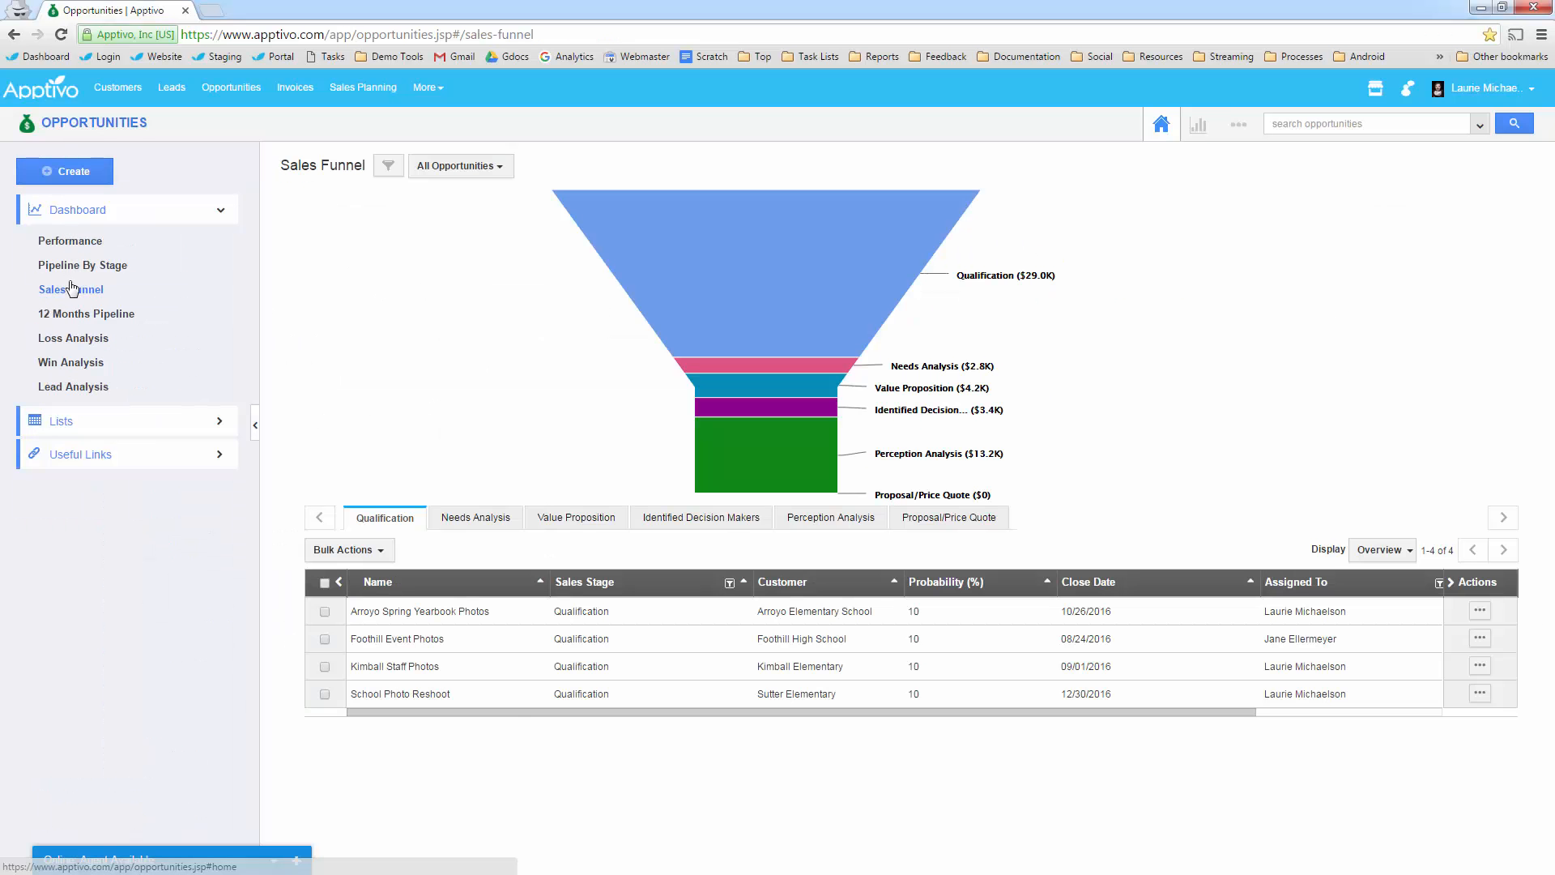
{"action": "left_click", "coordinate": [78, 342]}
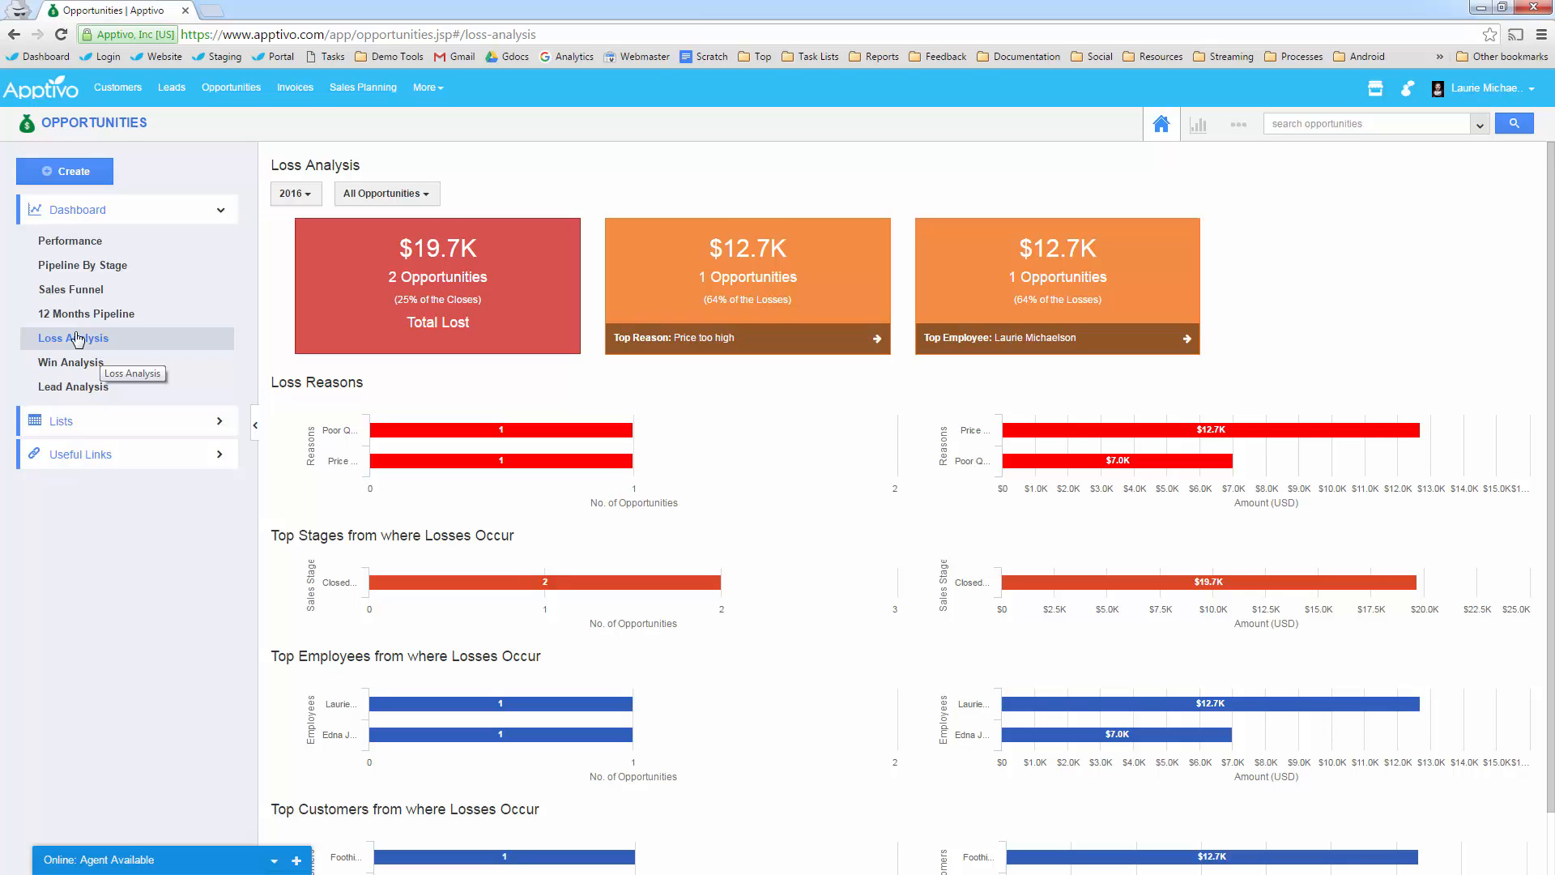
{"action": "left_click", "coordinate": [296, 195]}
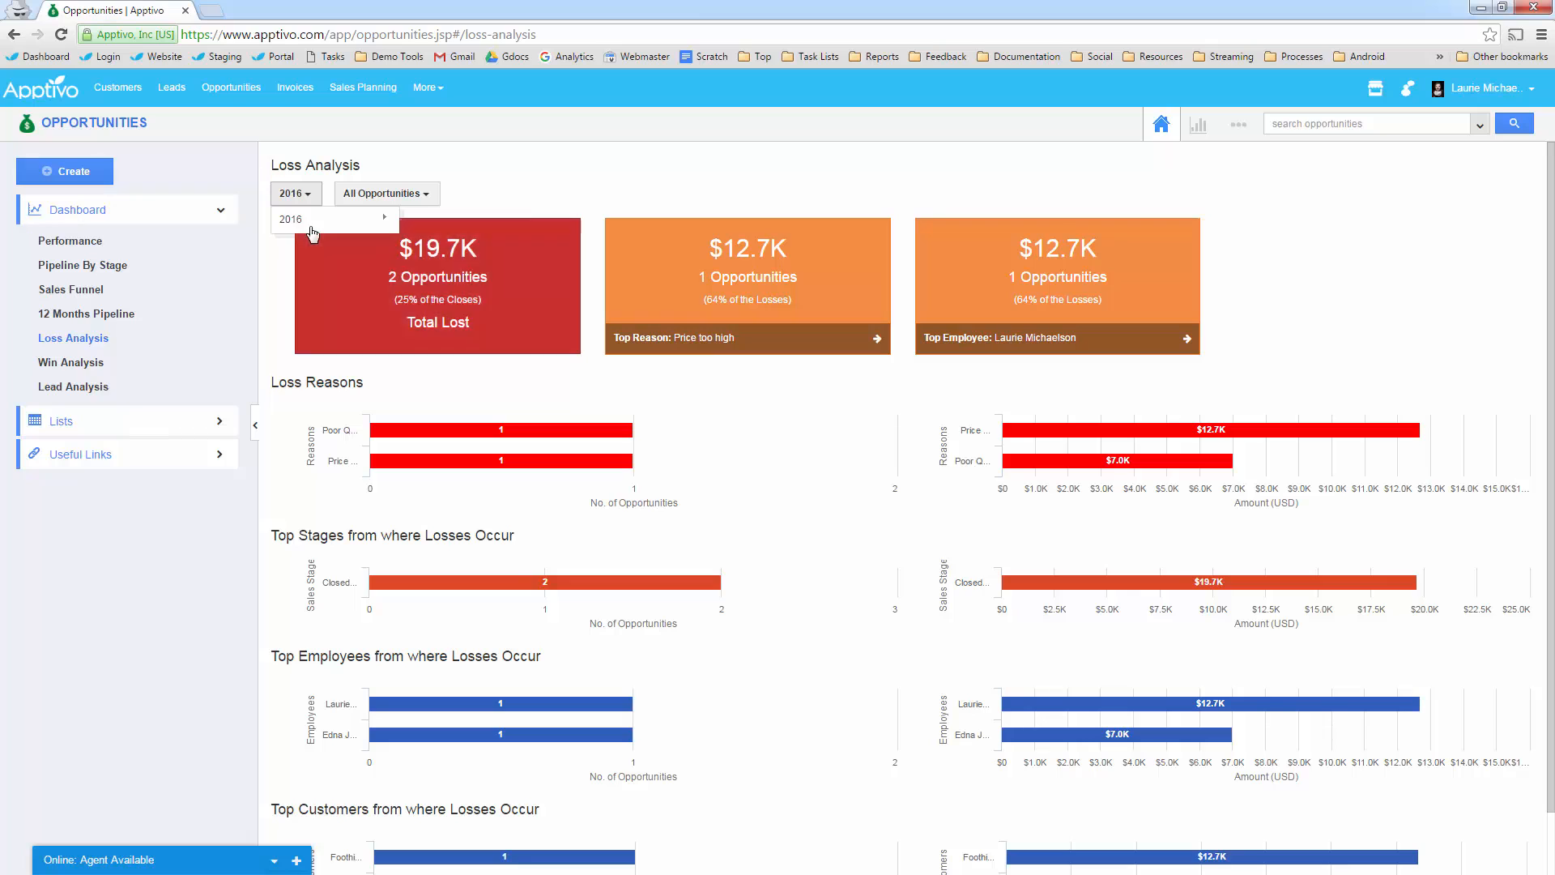
{"action": "left_click", "coordinate": [303, 233]}
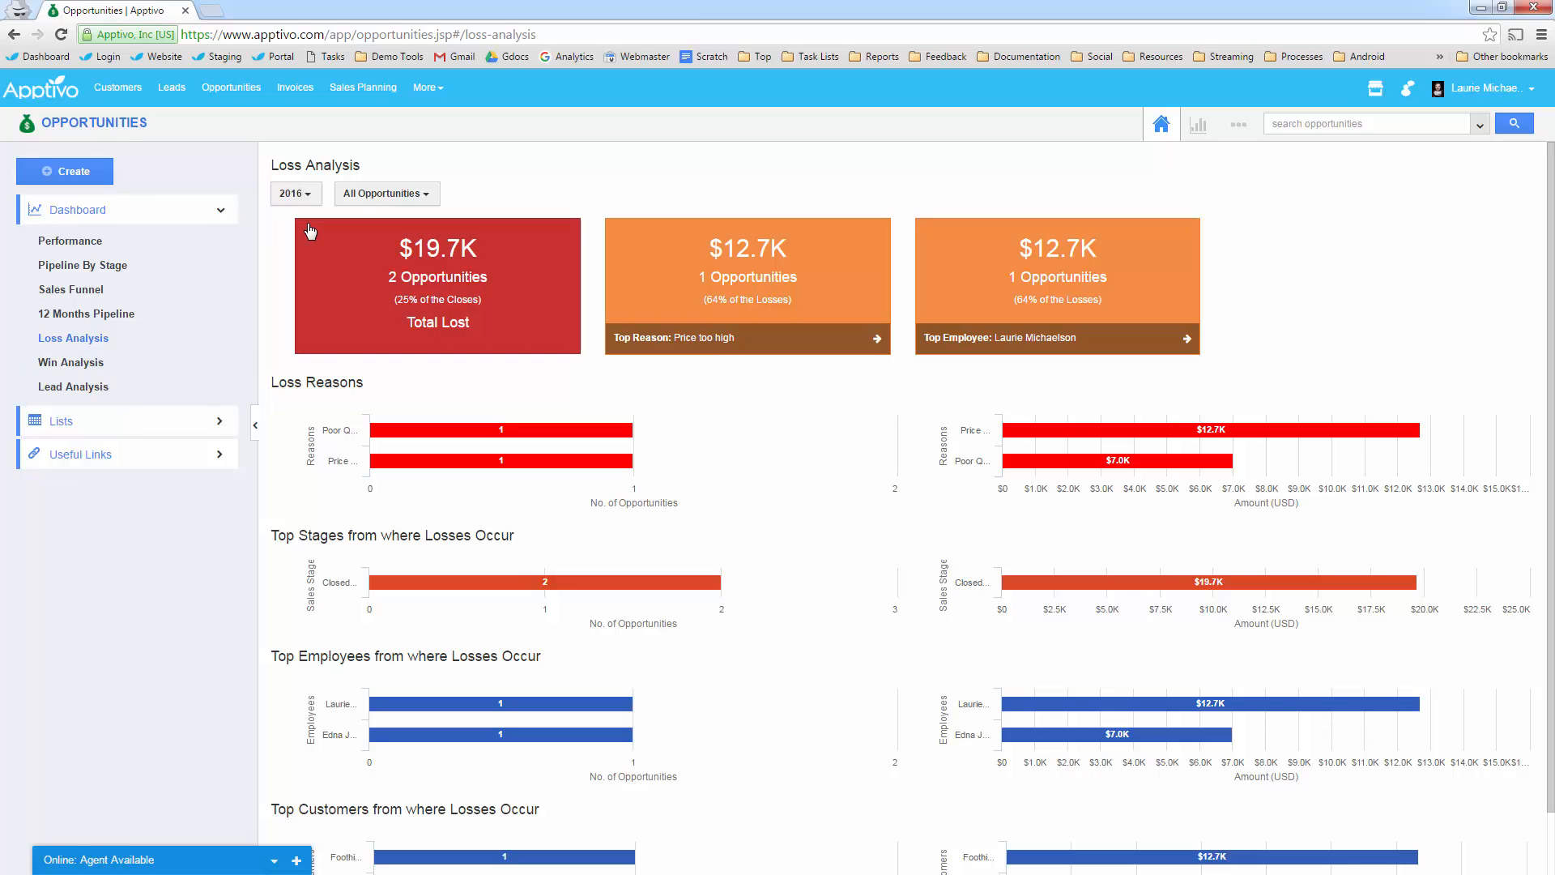
{"action": "left_click", "coordinate": [383, 195]}
{"action": "left_click", "coordinate": [629, 191]}
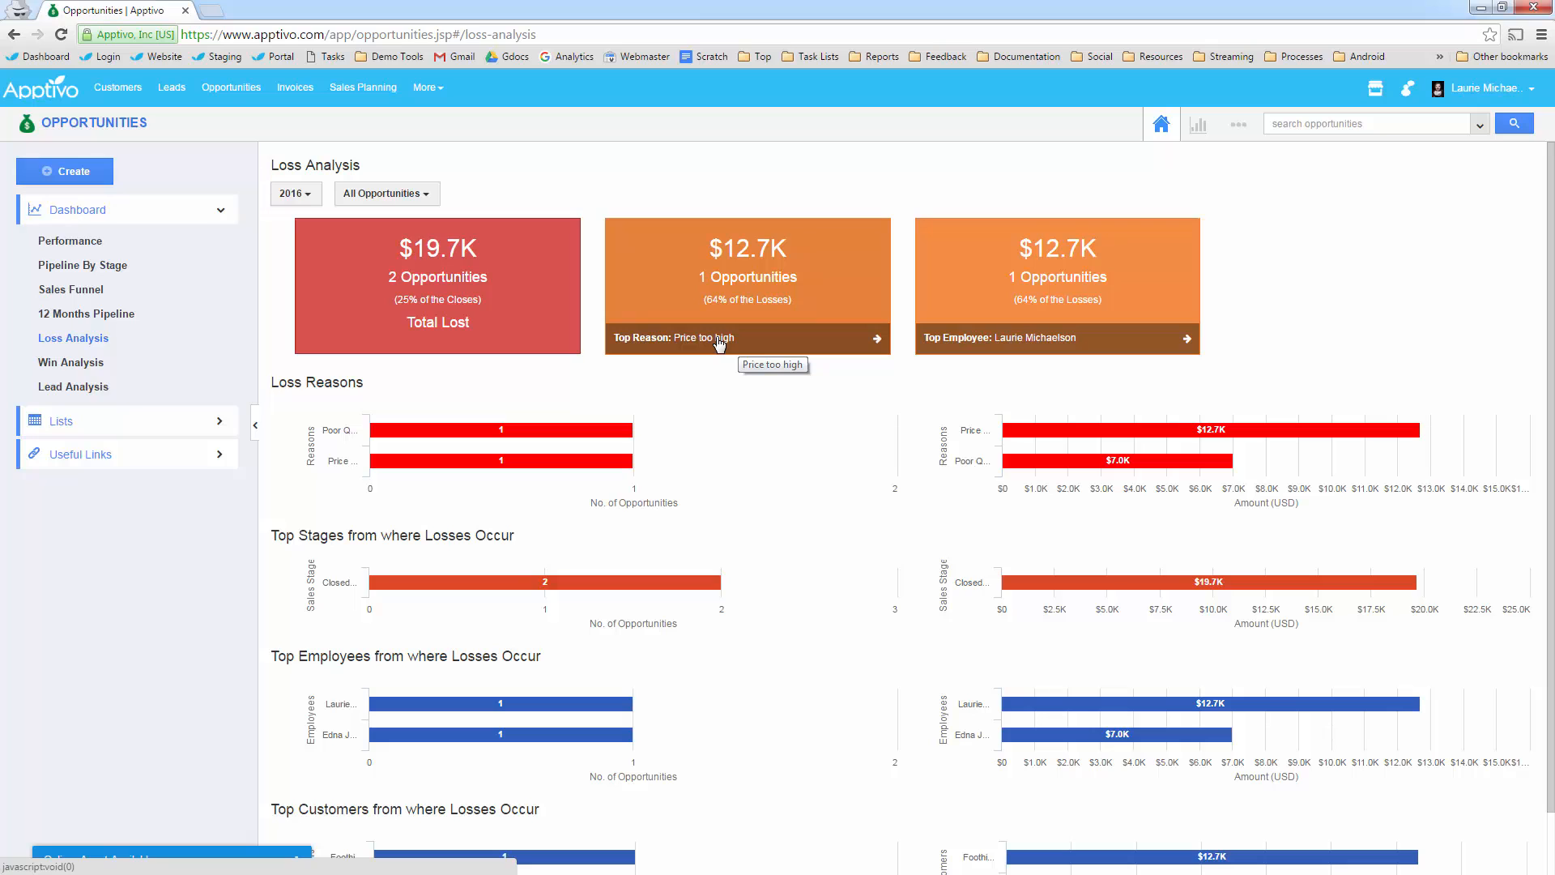
{"action": "scroll", "coordinate": [509, 365], "scroll_direction": "down", "scroll_amount": 1}
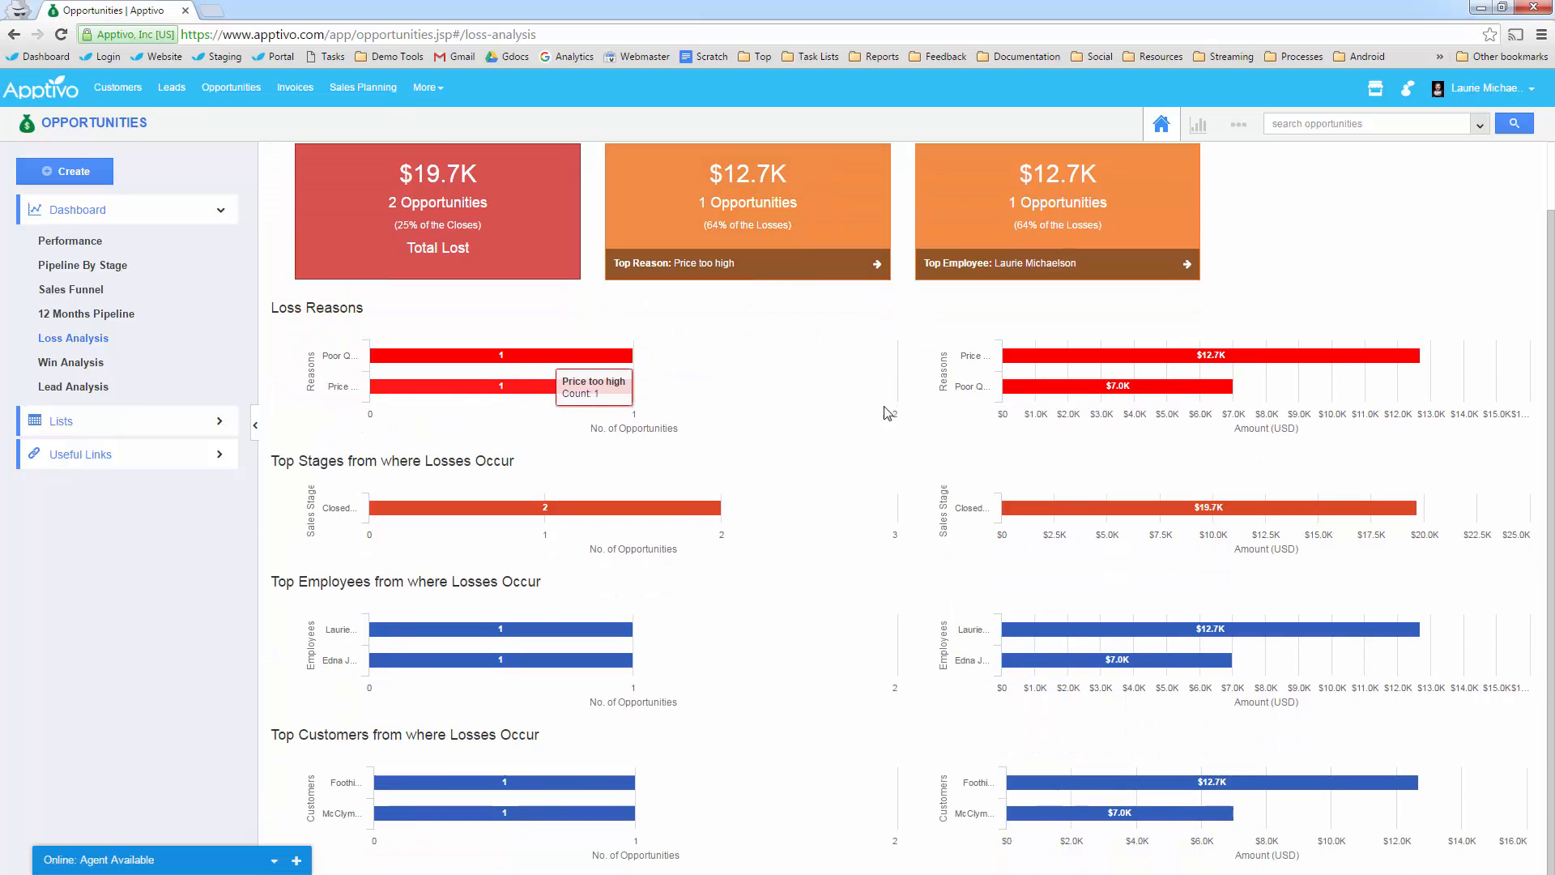
{"action": "mouse_move", "coordinate": [1083, 354]}
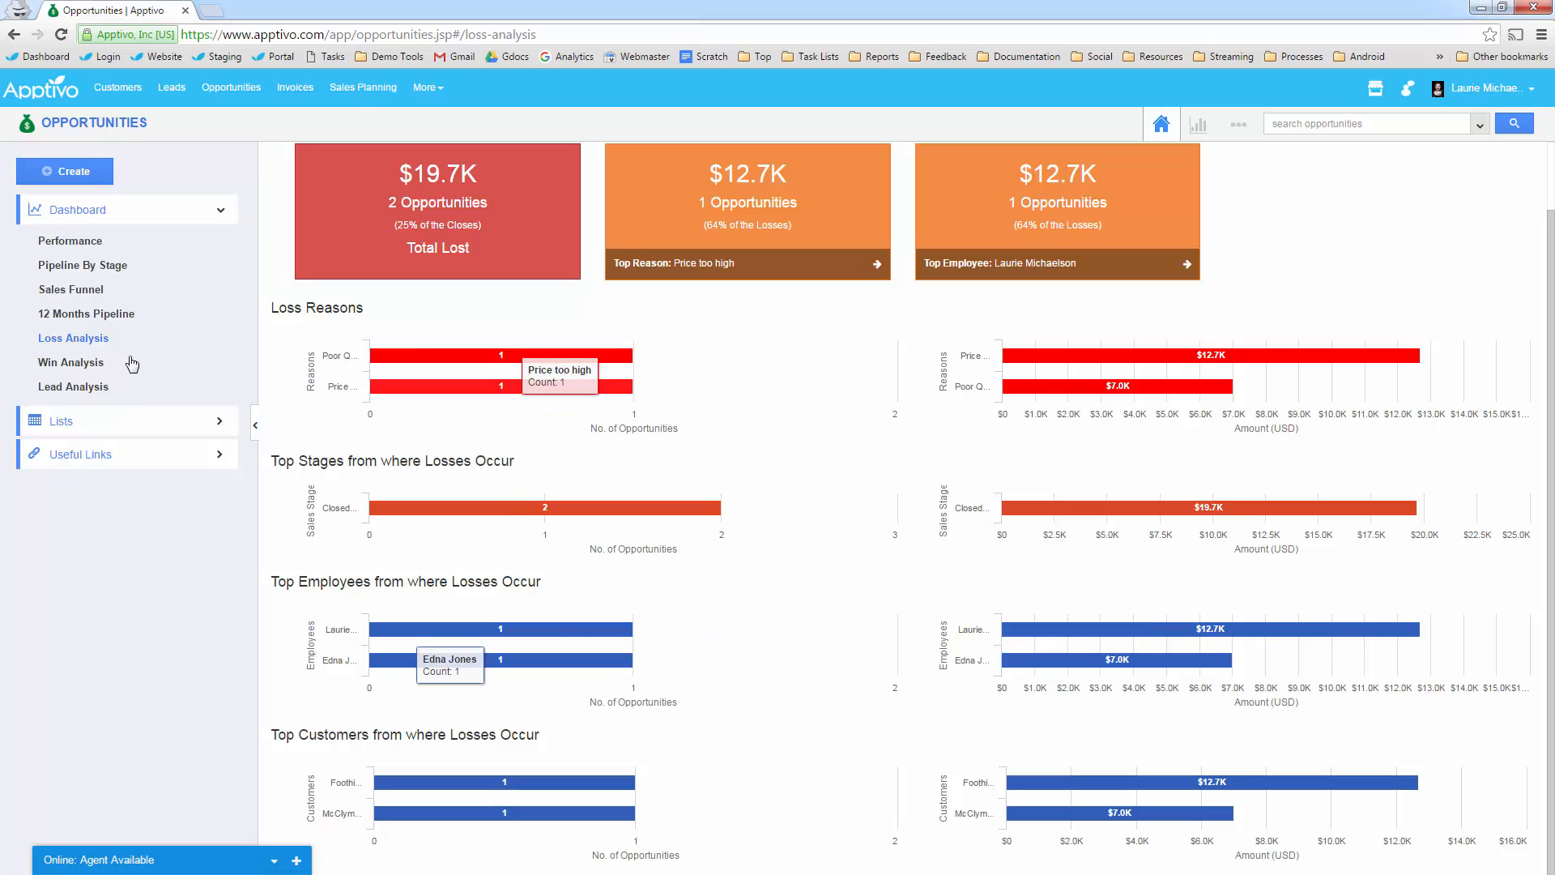
Examine the Win Analysis and Lead Analysis dashboards for all opportunities in 2016.
{"action": "left_click", "coordinate": [101, 362]}
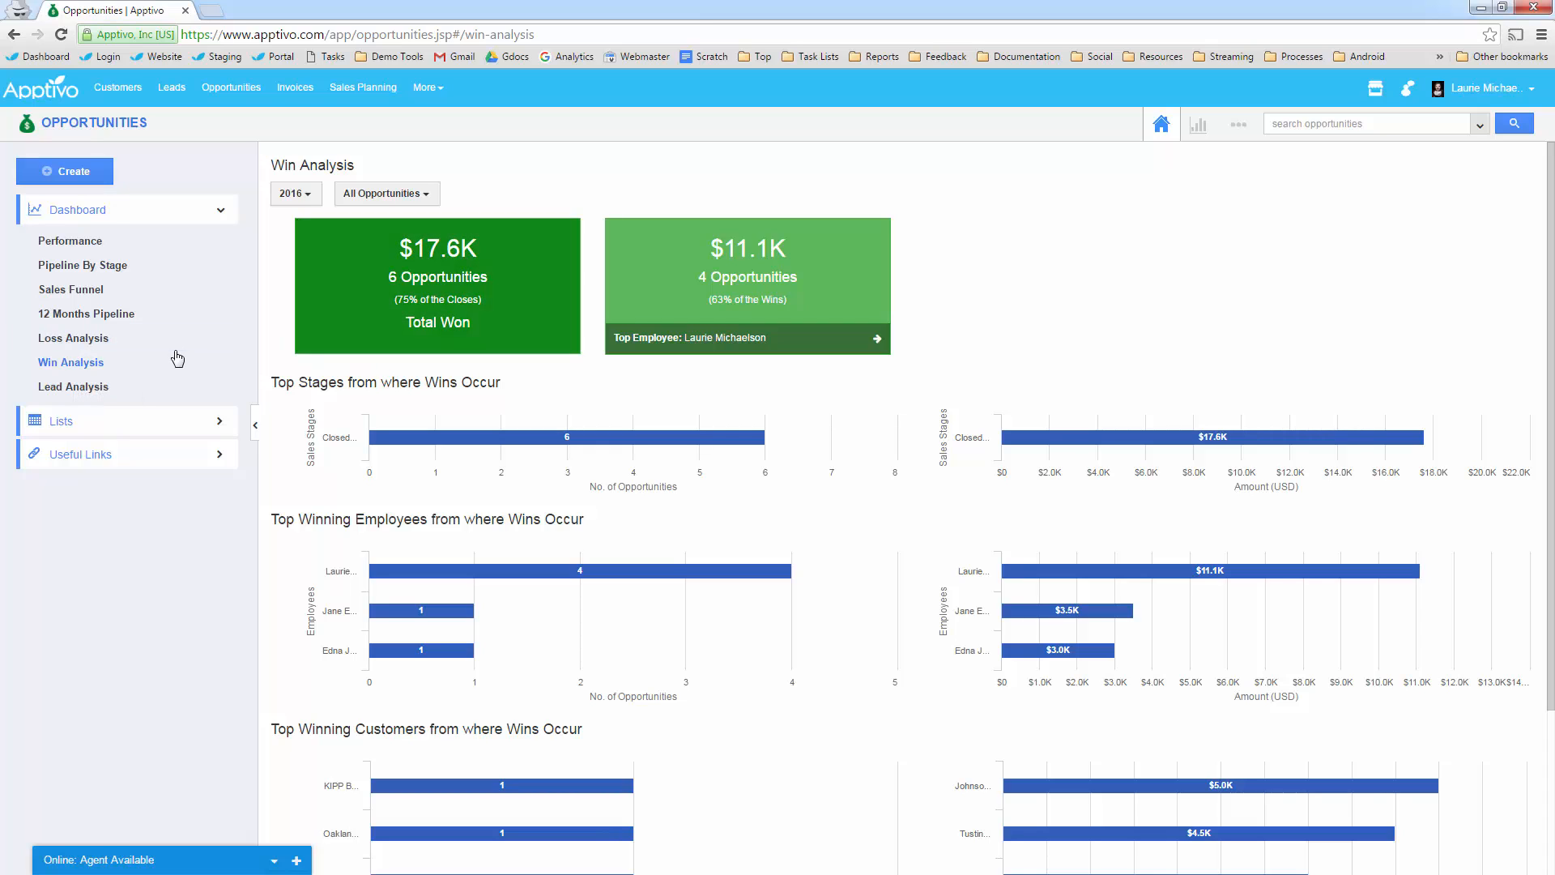
{"action": "left_click", "coordinate": [99, 386]}
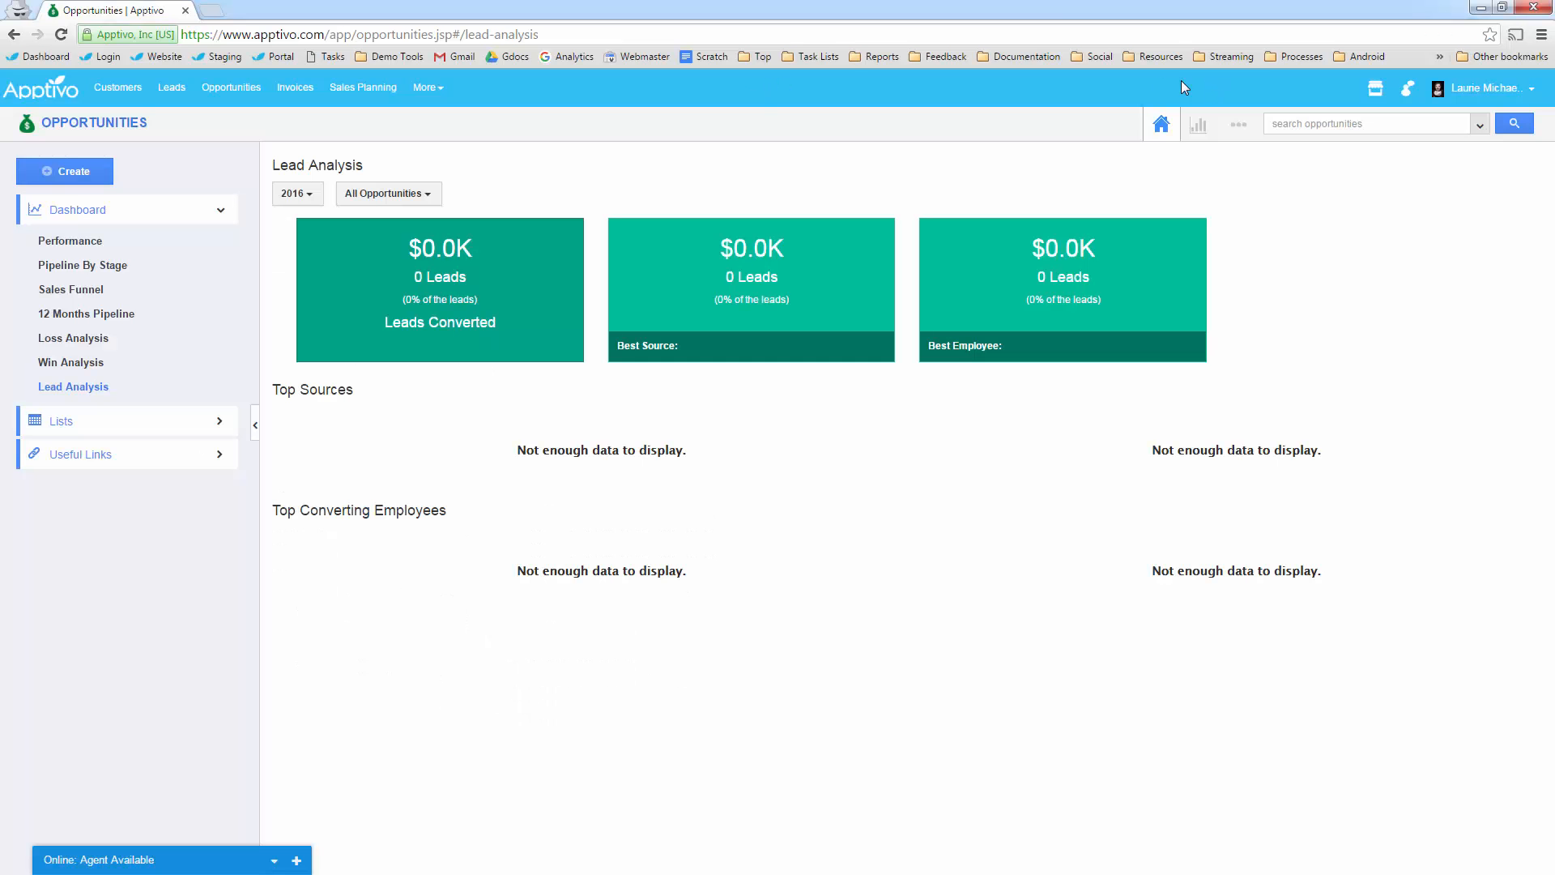
Run the Lead Source Performance report without close date limits and examine the conversion figures per lead source.
{"action": "left_click", "coordinate": [1199, 124]}
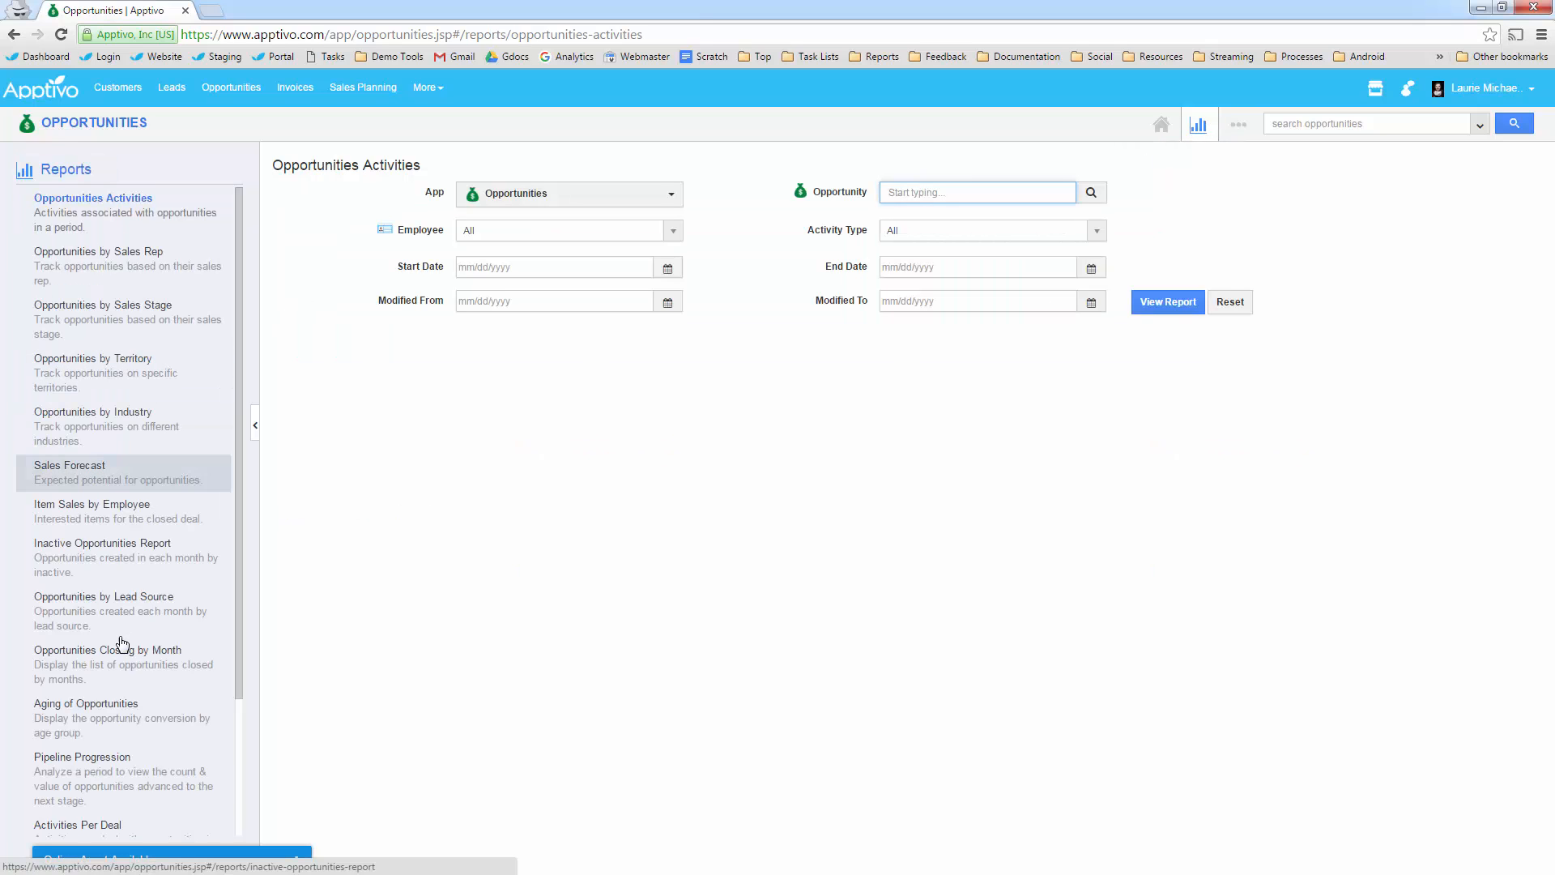
{"action": "scroll", "coordinate": [120, 648], "scroll_direction": "down", "scroll_amount": 3}
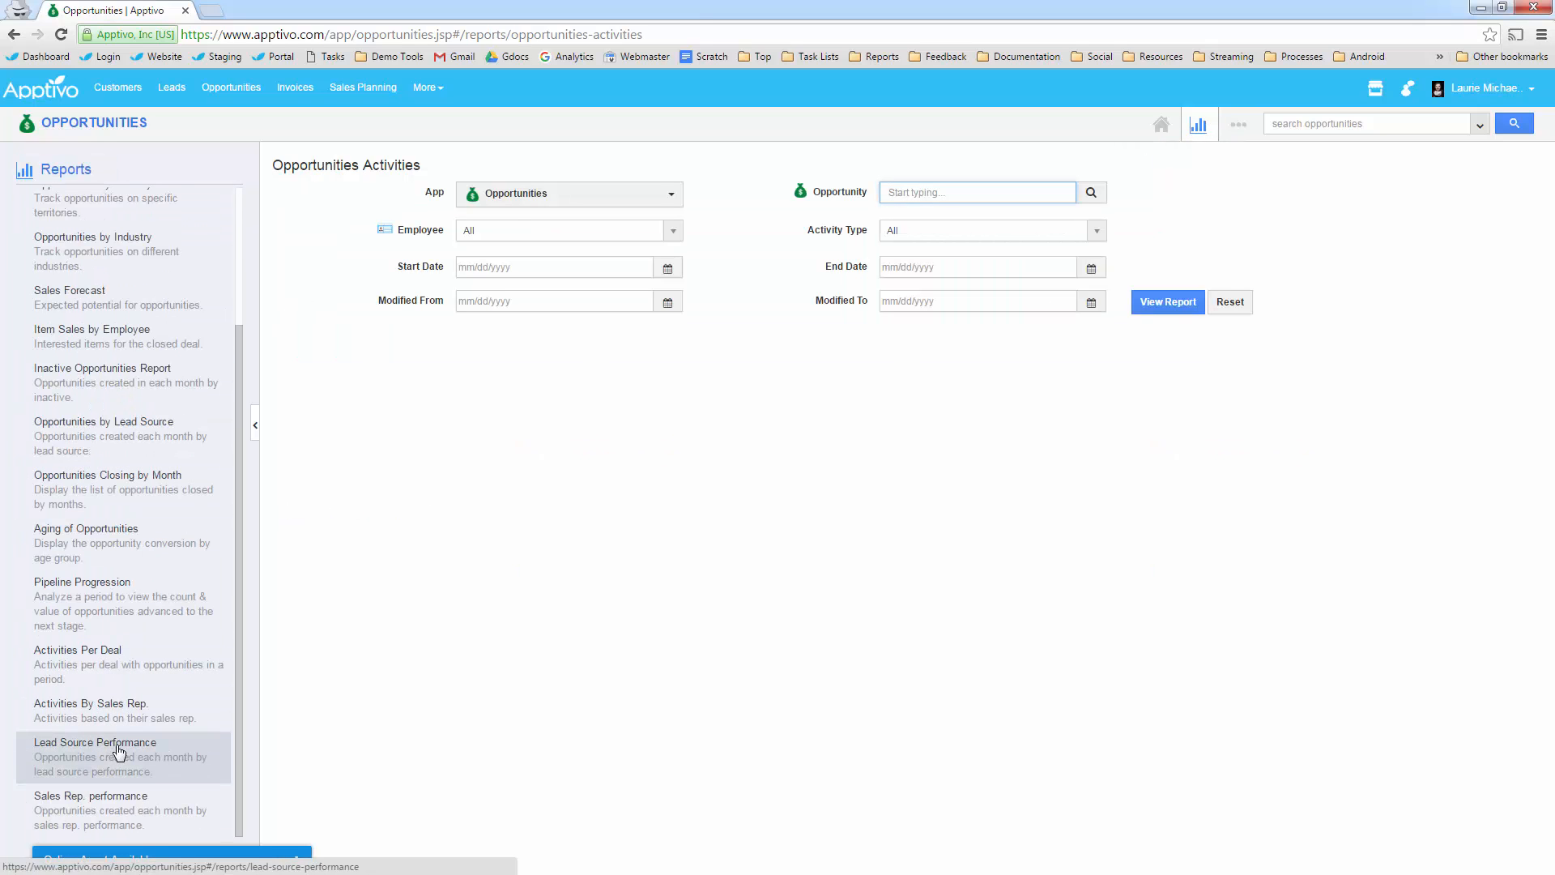
{"action": "left_click", "coordinate": [120, 752]}
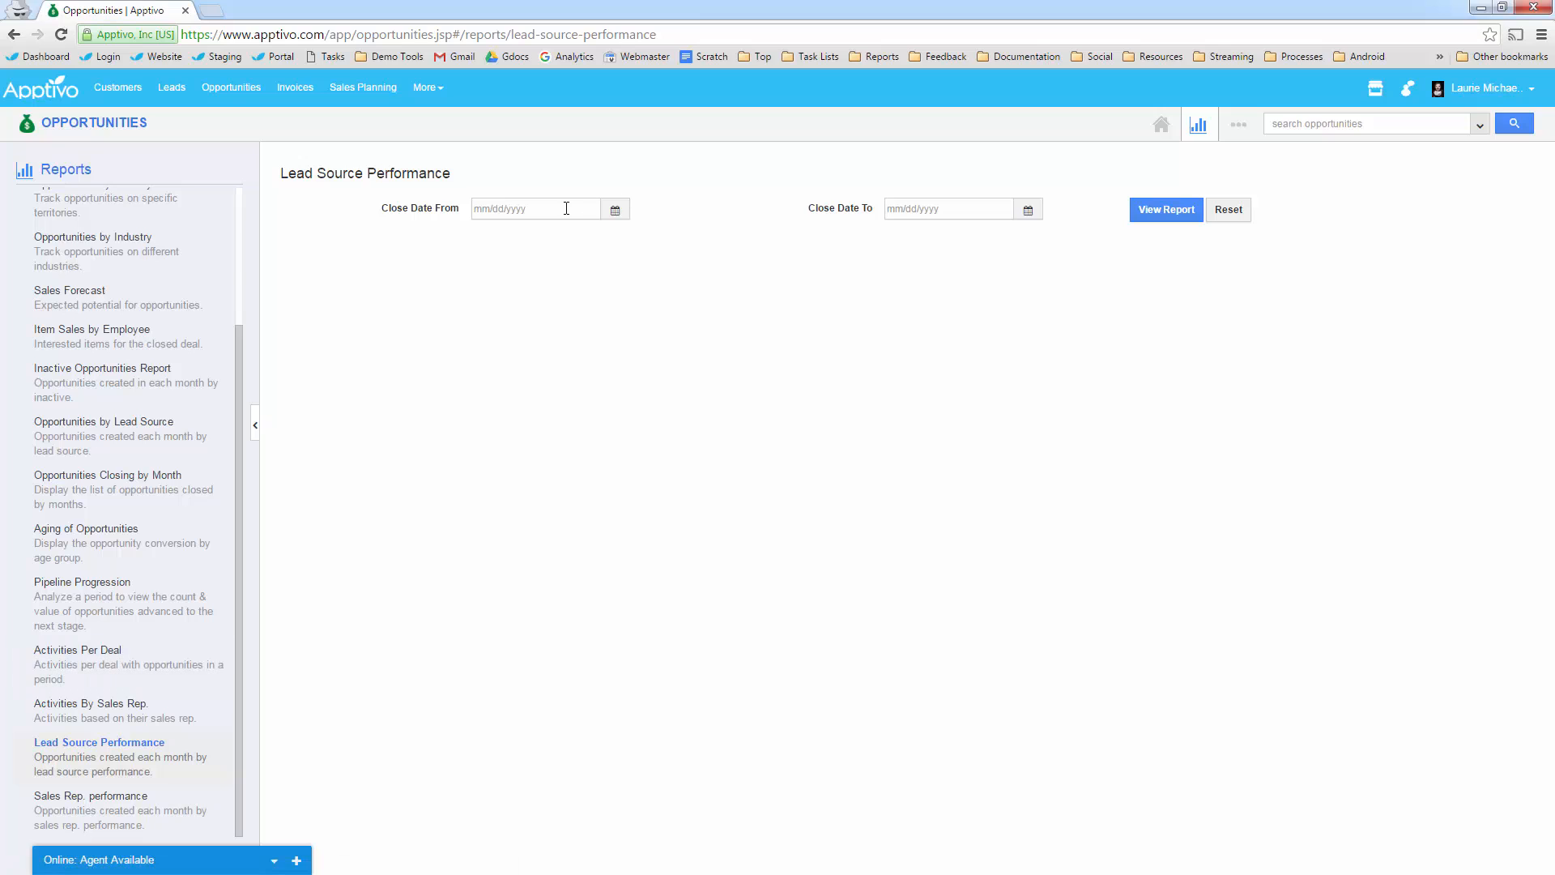
{"action": "left_click", "coordinate": [1170, 211]}
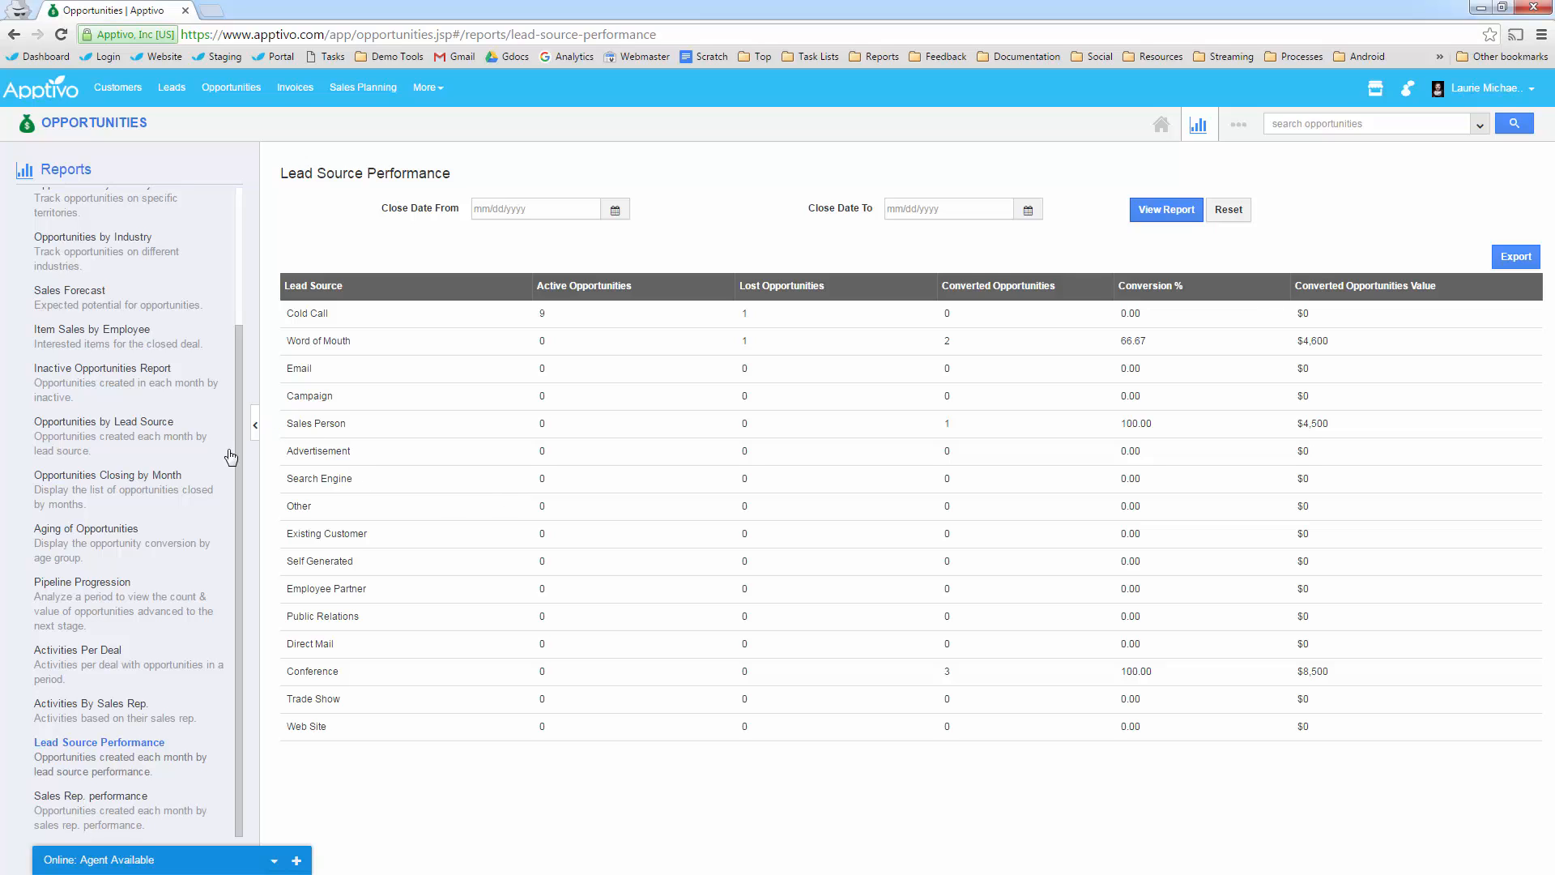
Check the employee choices in the Sales Rep. performance report and run it for the preselected employee without close dates.
{"action": "left_click", "coordinate": [108, 804]}
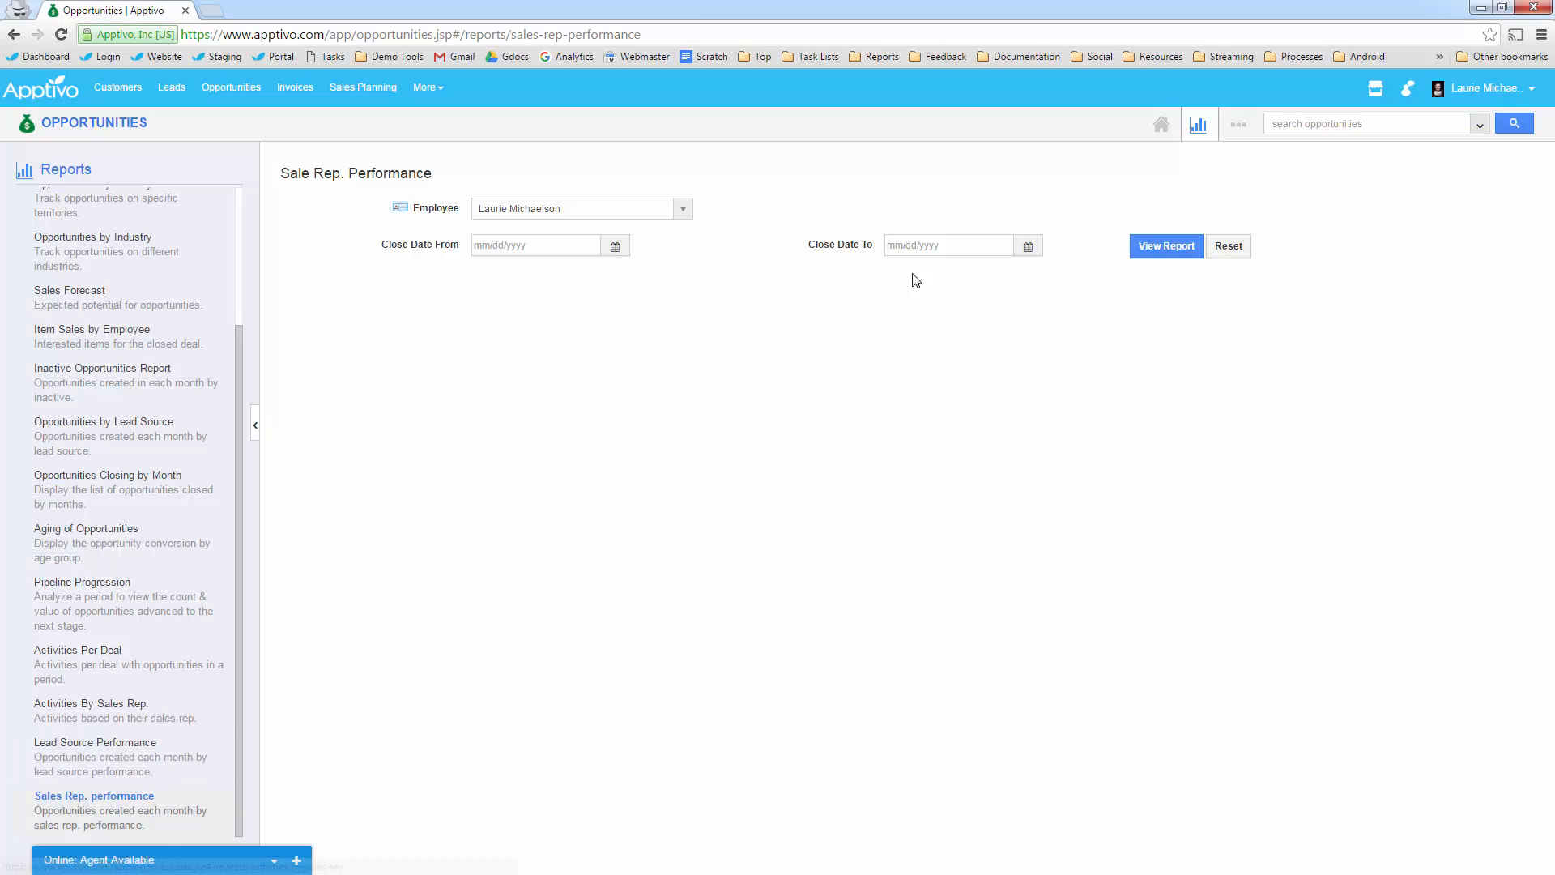
{"action": "left_click", "coordinate": [585, 210]}
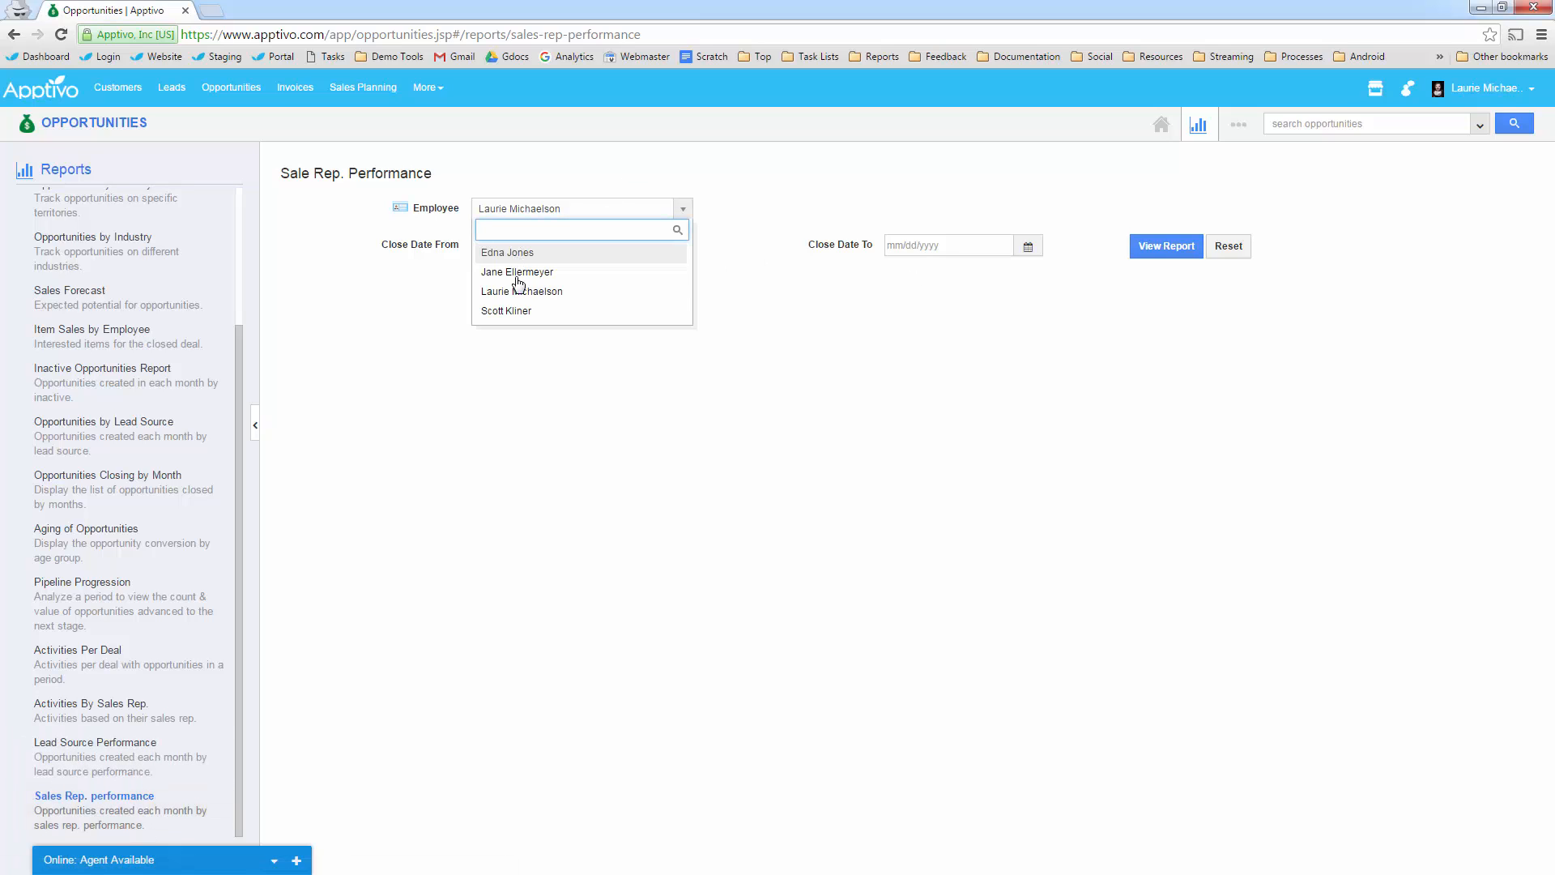
{"action": "left_click", "coordinate": [1110, 243]}
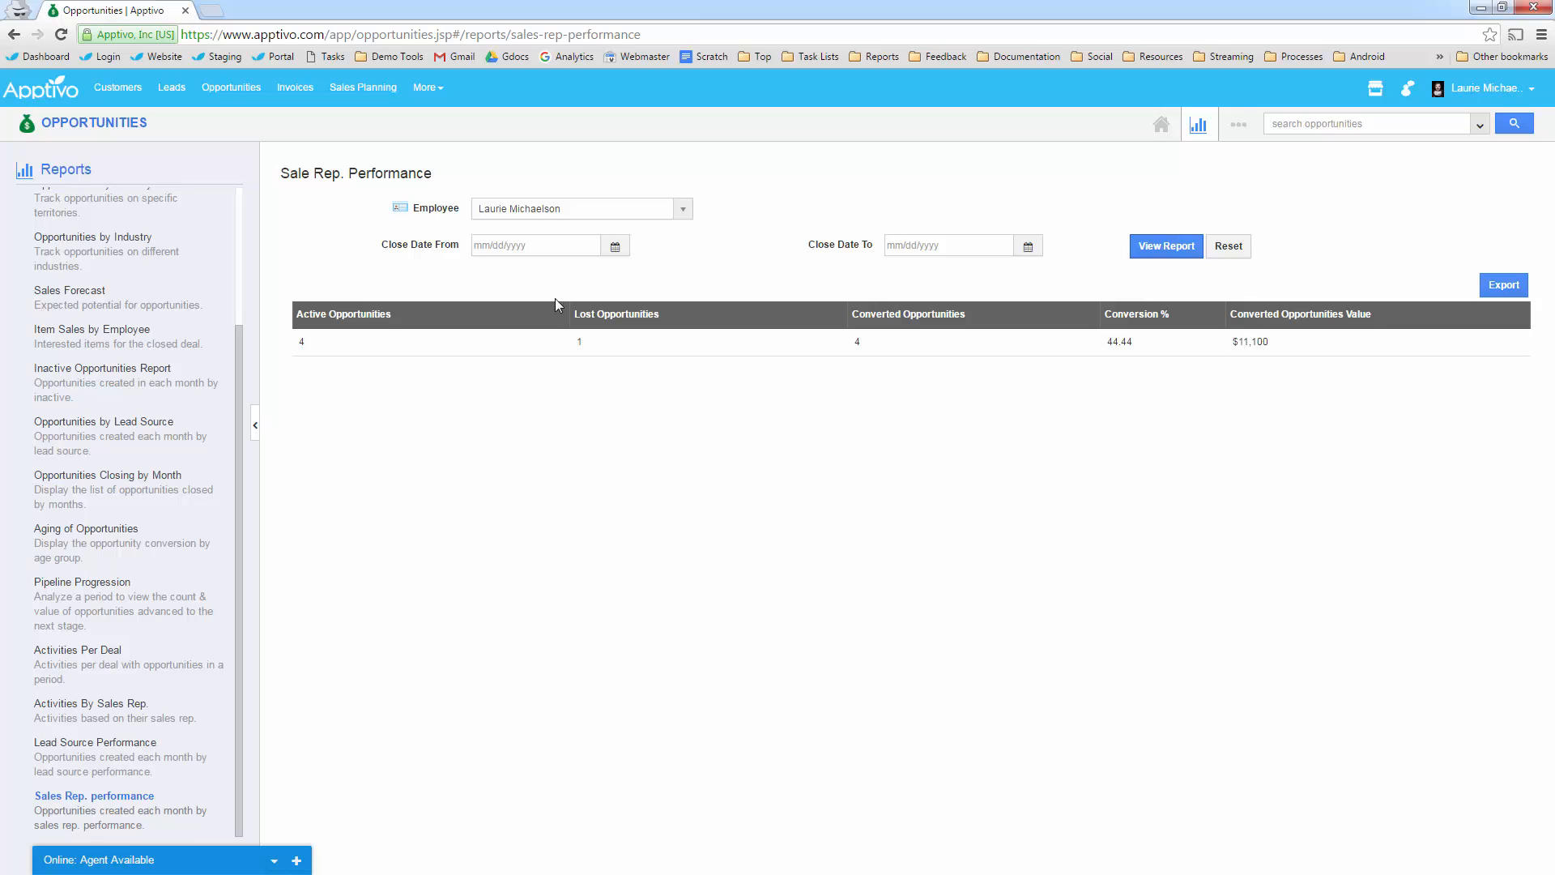
Run the Activities Per Deal and Activities By Sales Rep. reports with their default filters to examine the activity counts.
{"action": "left_click", "coordinate": [80, 648]}
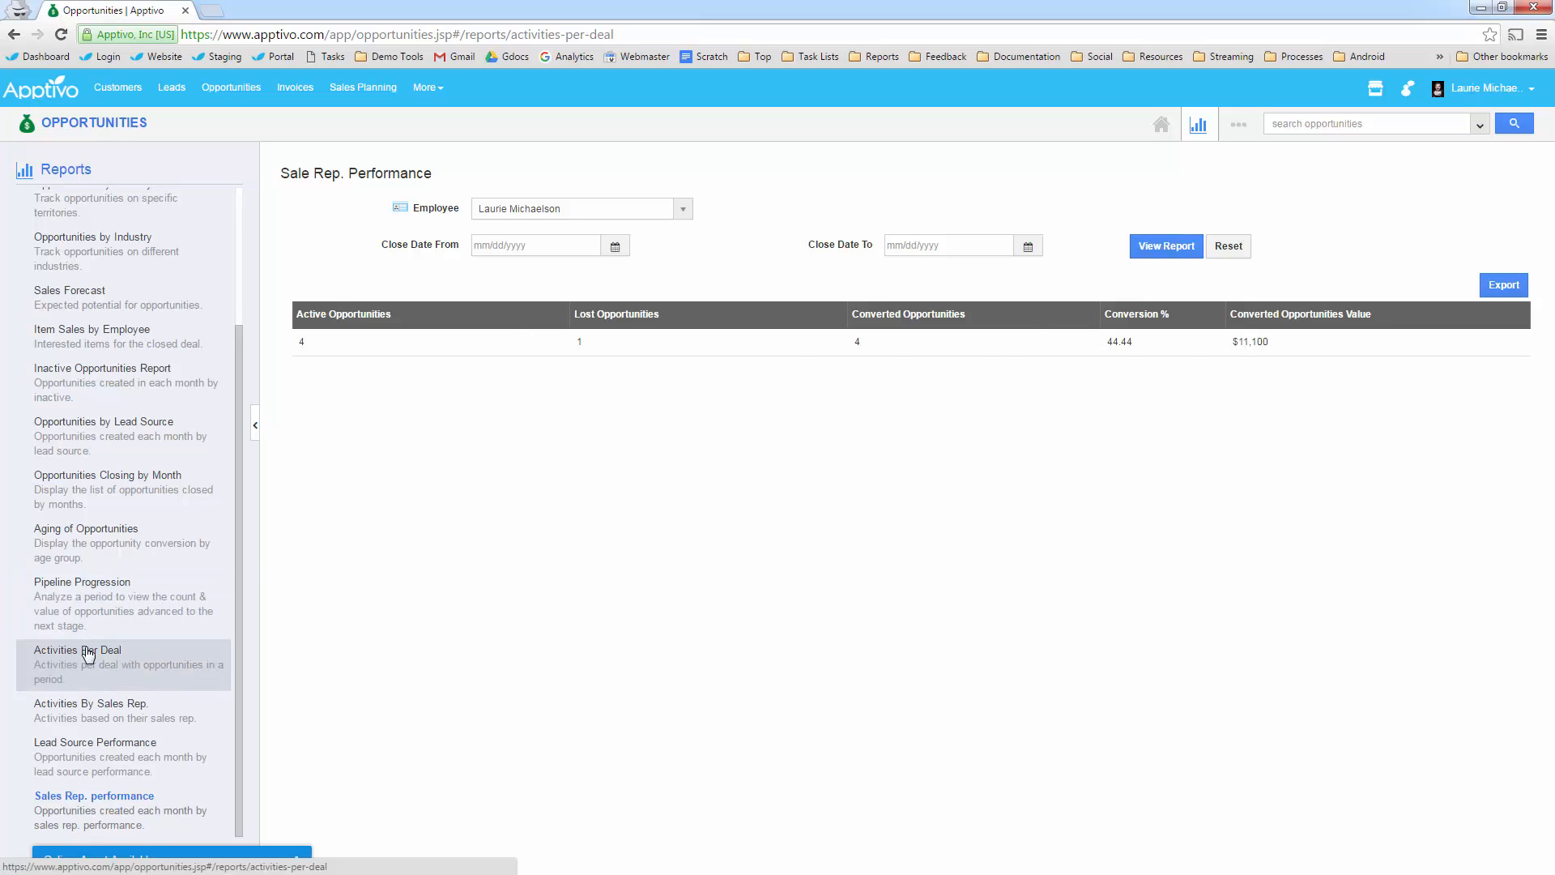
{"action": "left_click", "coordinate": [1180, 311]}
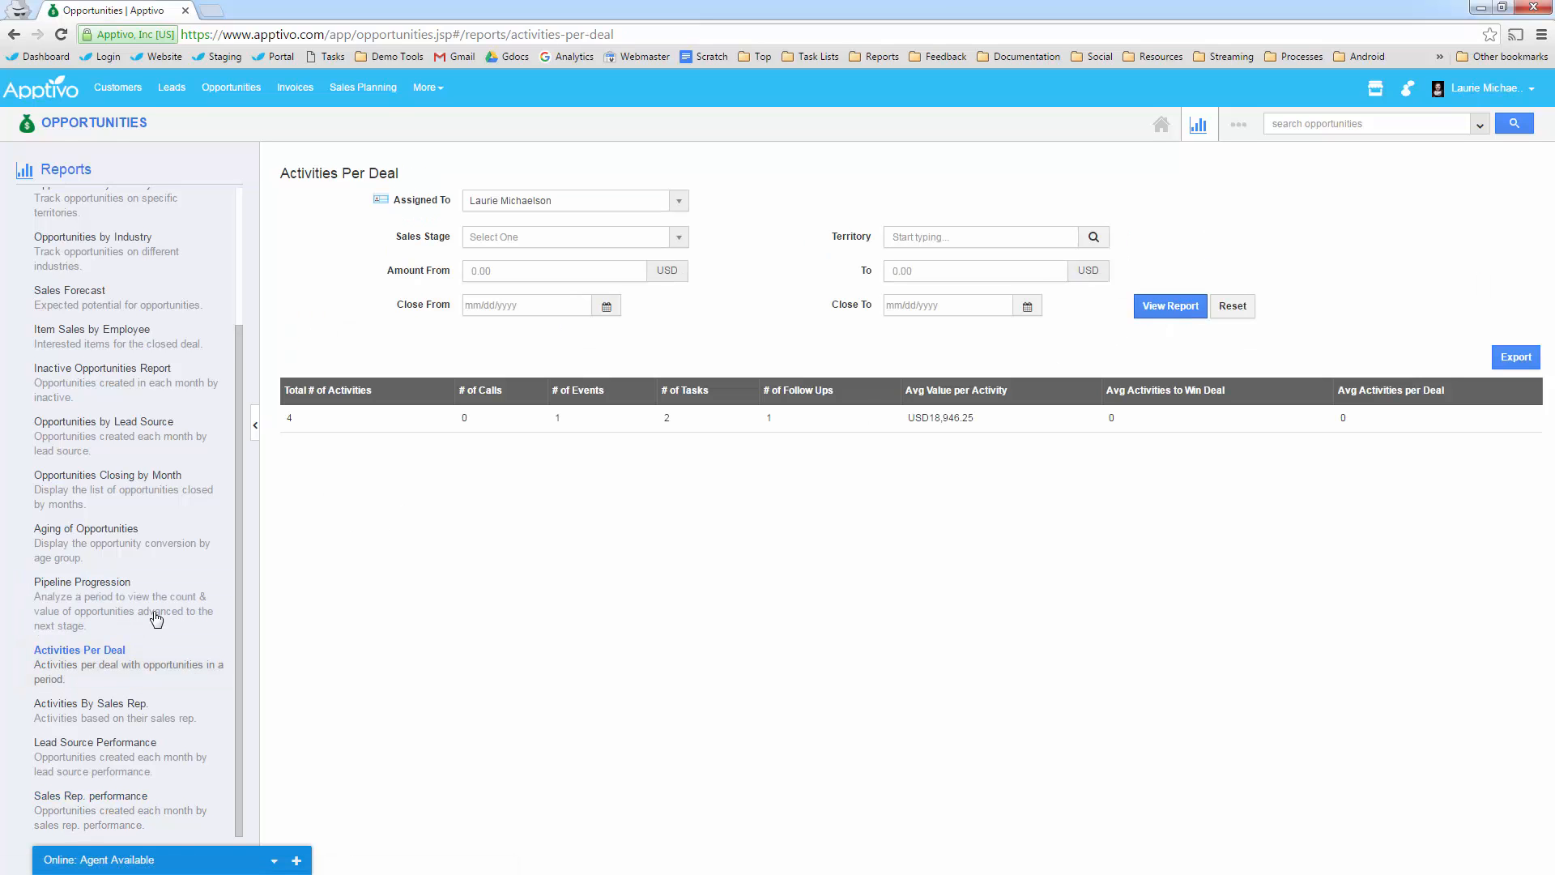
{"action": "left_click", "coordinate": [115, 711]}
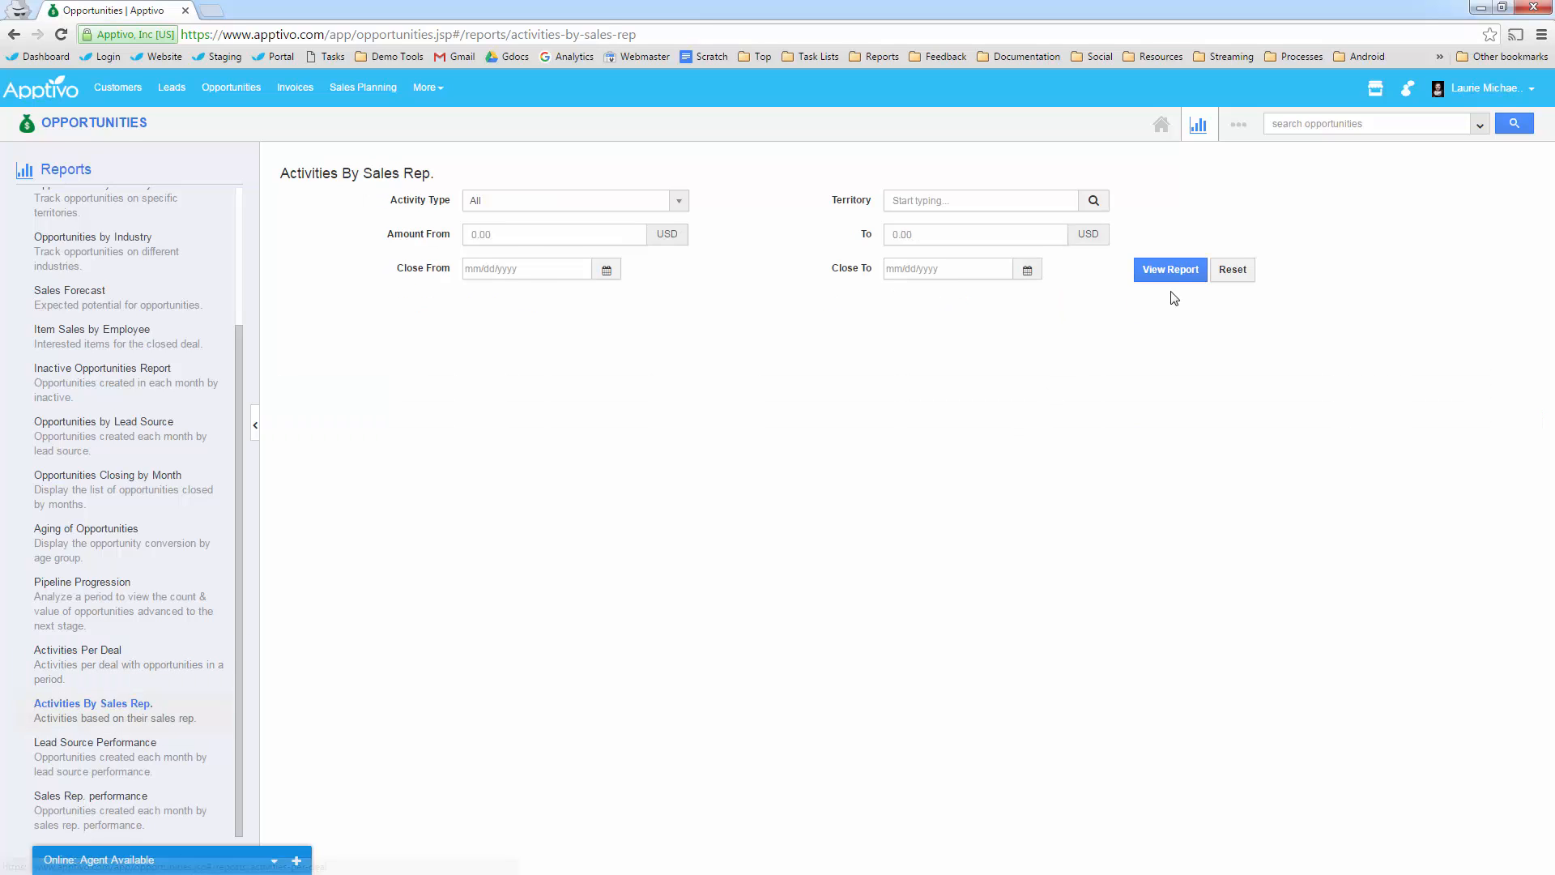
{"action": "left_click", "coordinate": [1169, 270]}
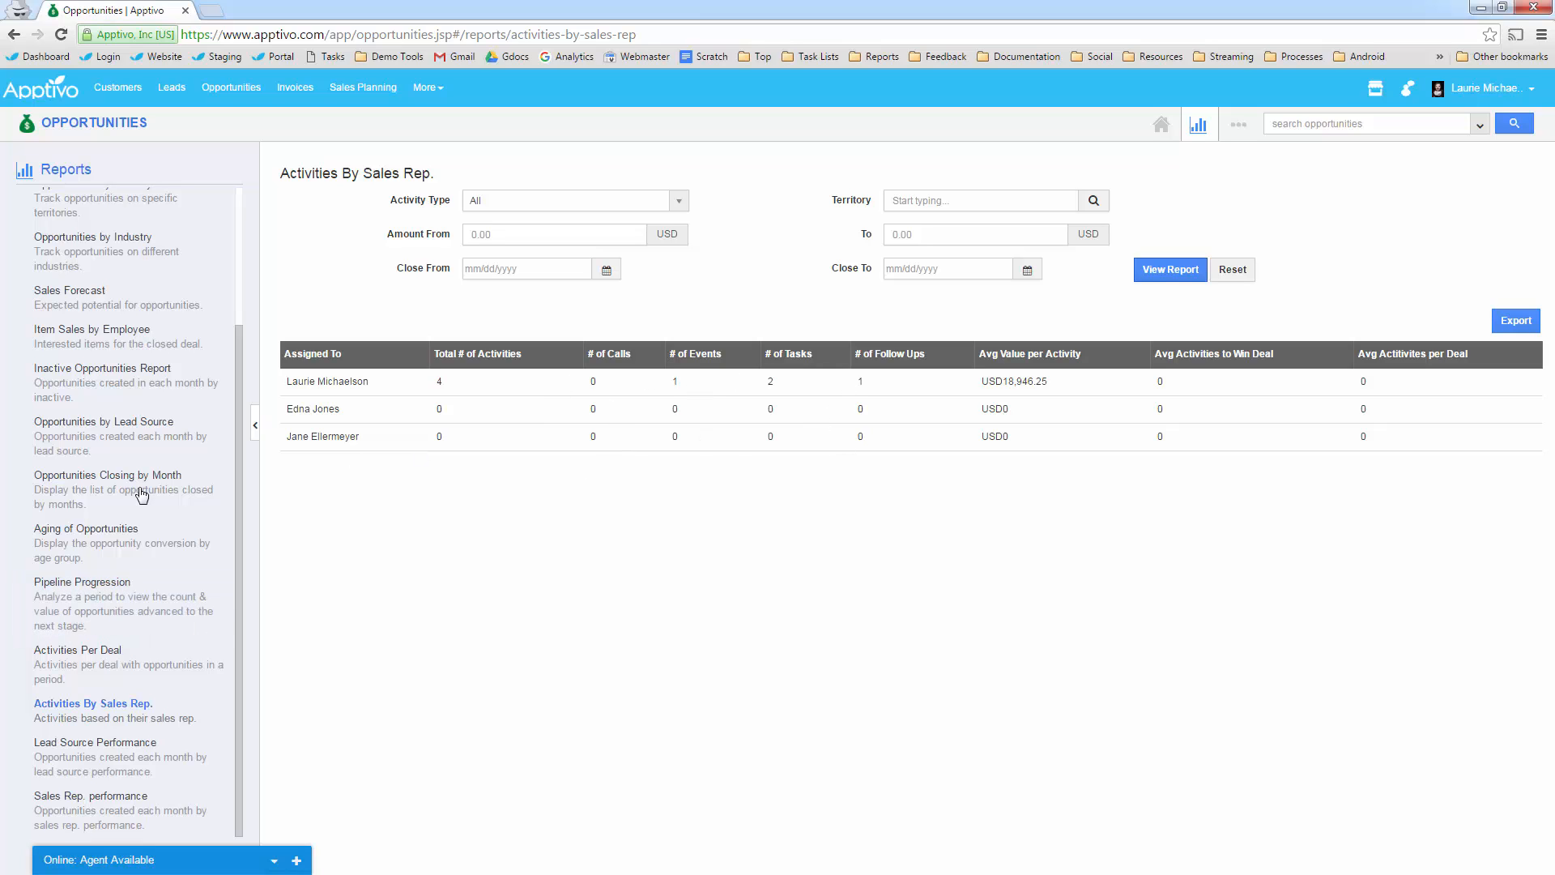
{"action": "scroll", "coordinate": [73, 521], "scroll_direction": "up", "scroll_amount": 2}
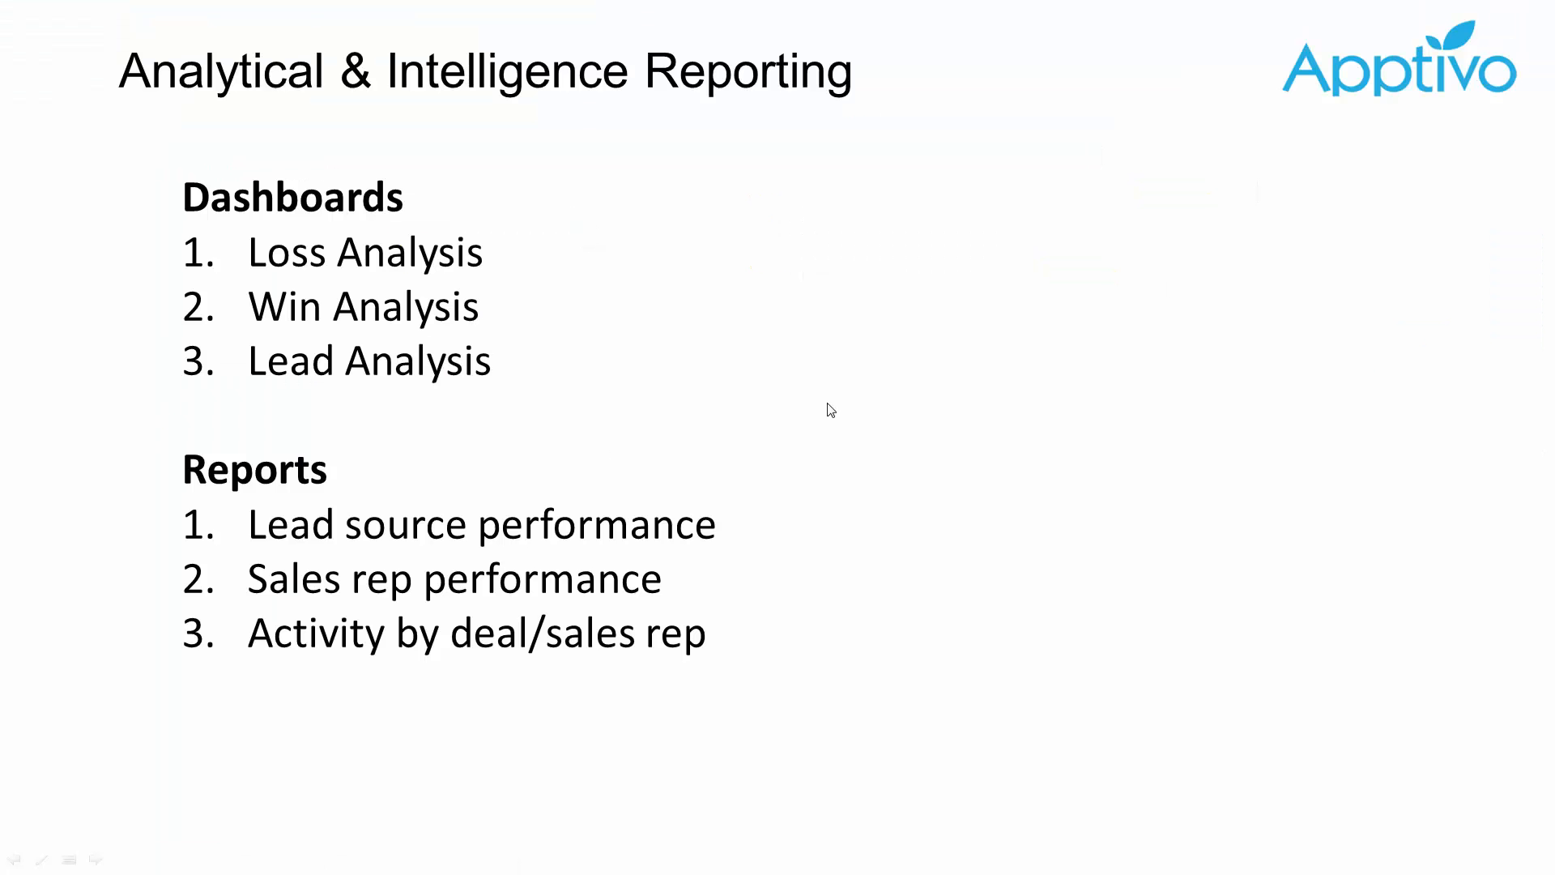
{"action": "left_click", "coordinate": [828, 448]}
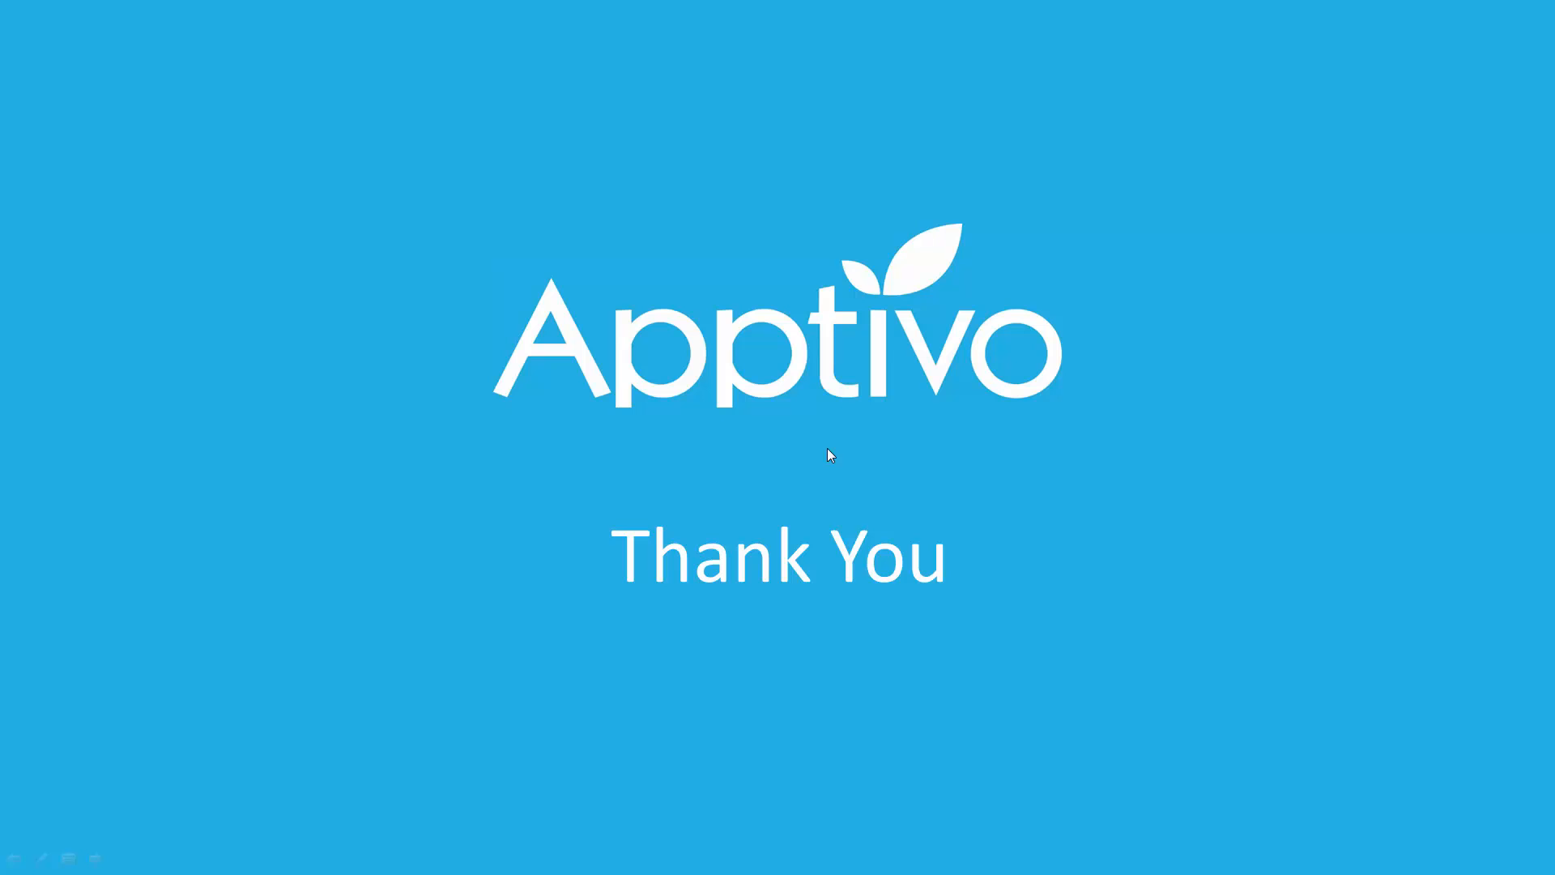